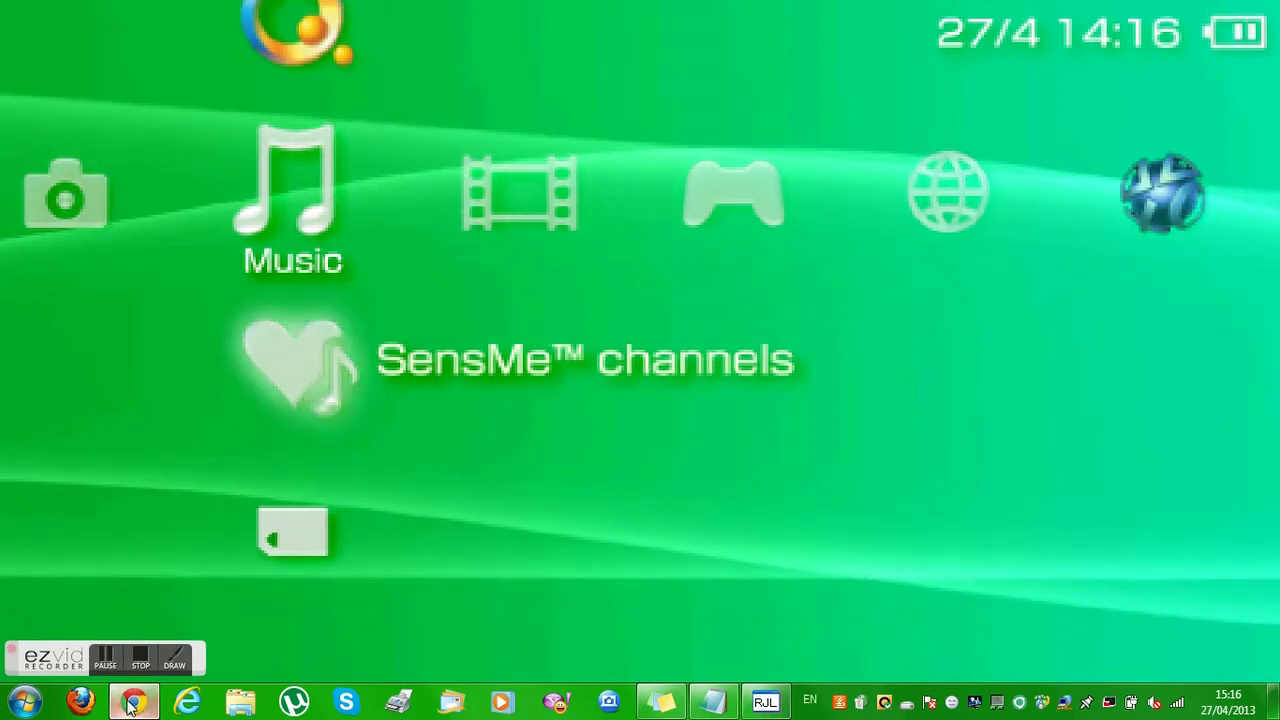
Step: Exit RemoteJoyLite's fullscreen PSP view and minimize its window
key("alt+Return")
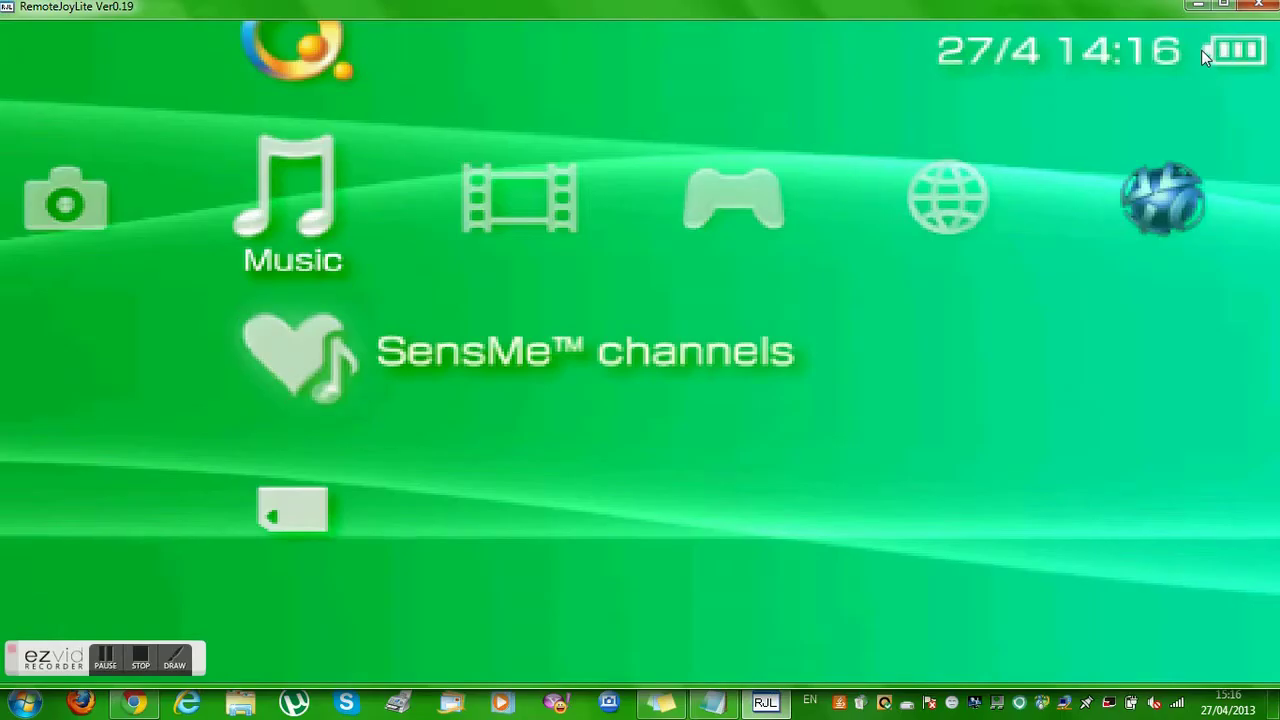
left_click(1201, 7)
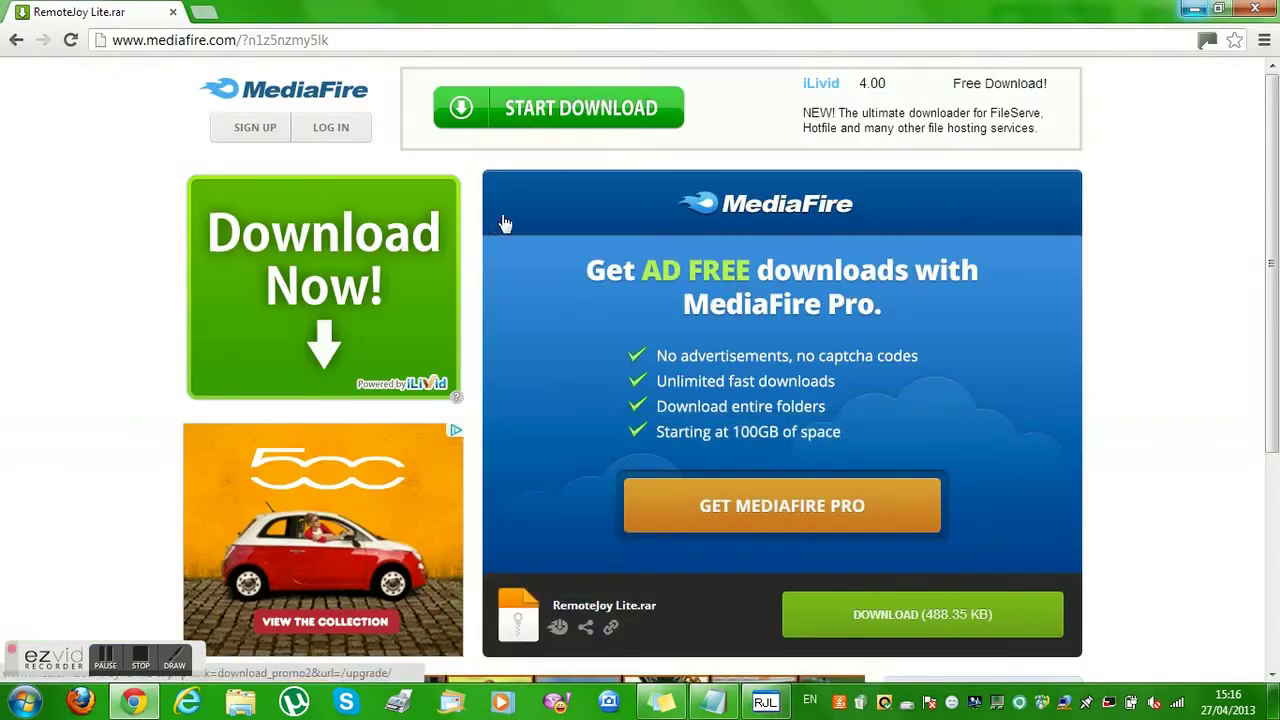
Step: Close the ad popup and download RemoteJoy Lite.rar (488.35 KB) from MediaFire
left_click(1038, 197)
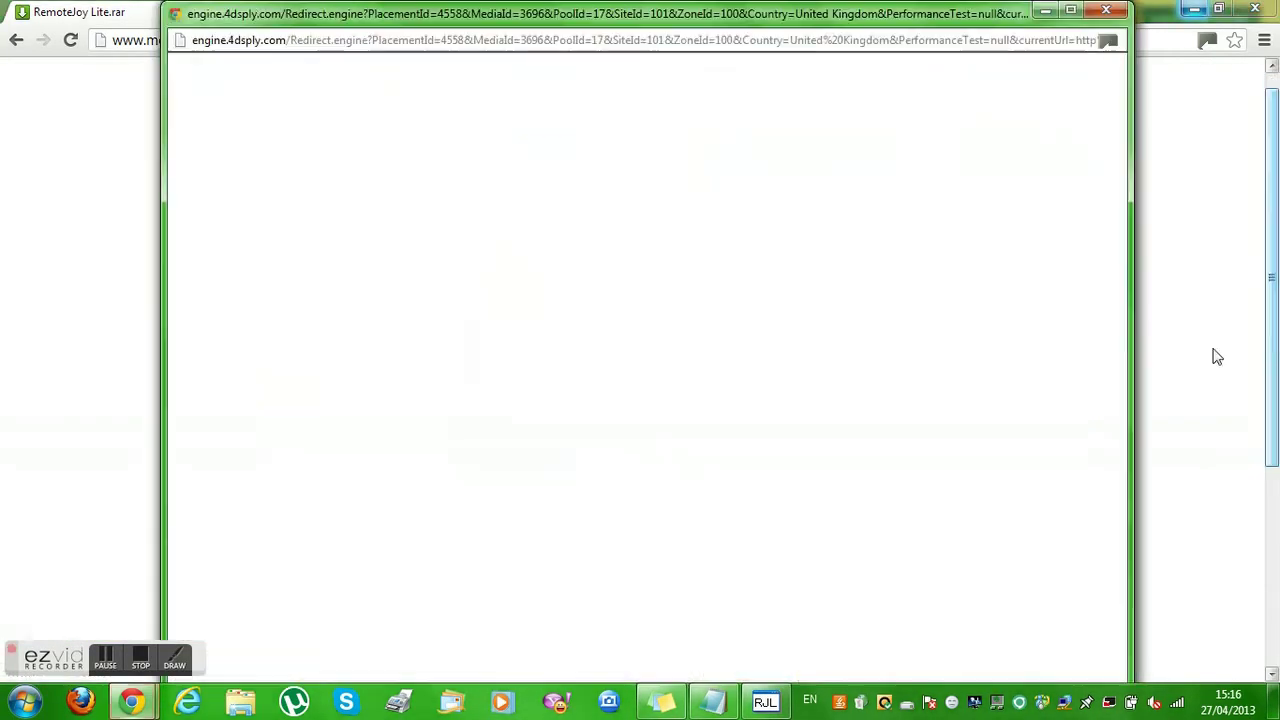
left_click(1106, 10)
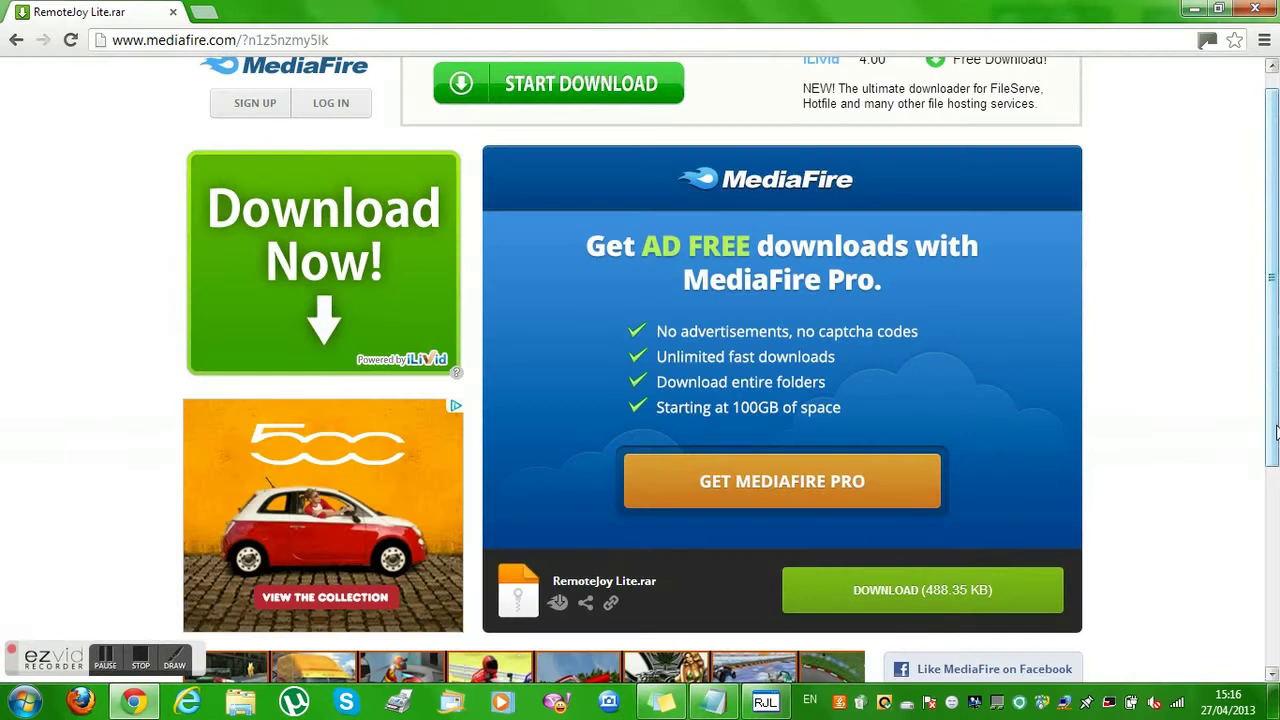
left_click(890, 609)
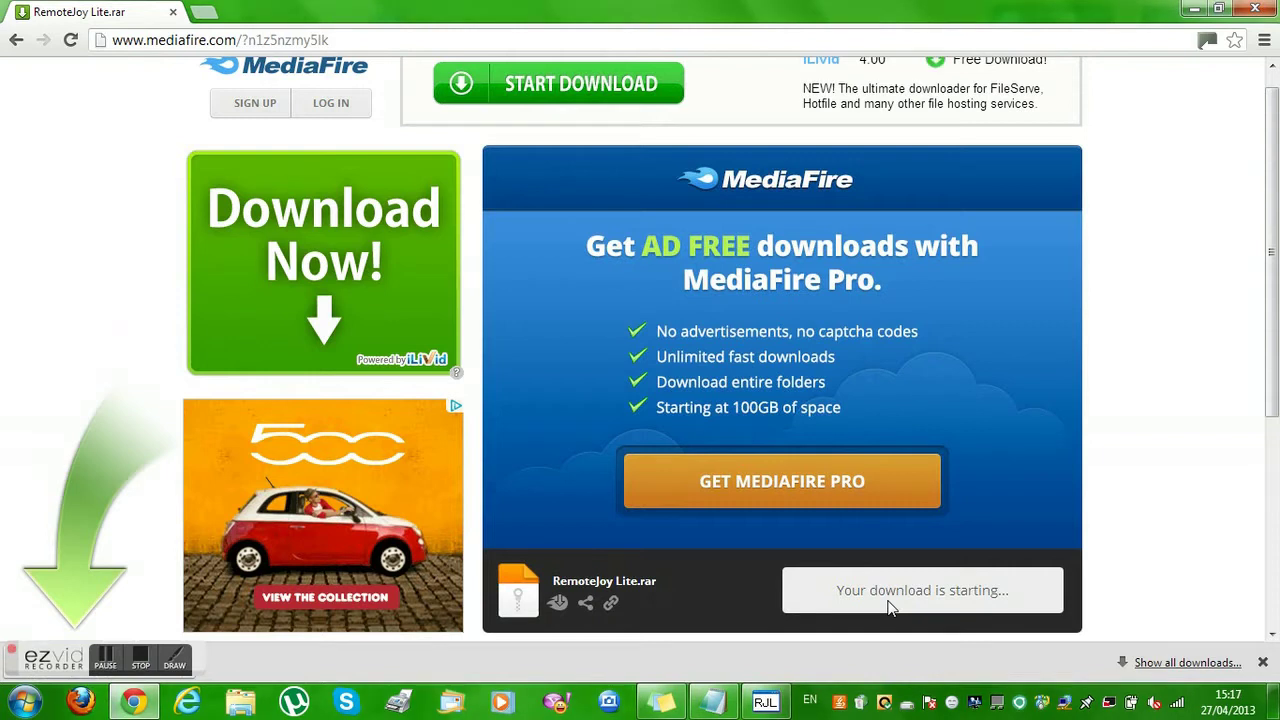
Step: Open the downloaded RemoteJoy Lite.rar from Chrome's download shelf
left_click_drag(60, 652, 72, 275)
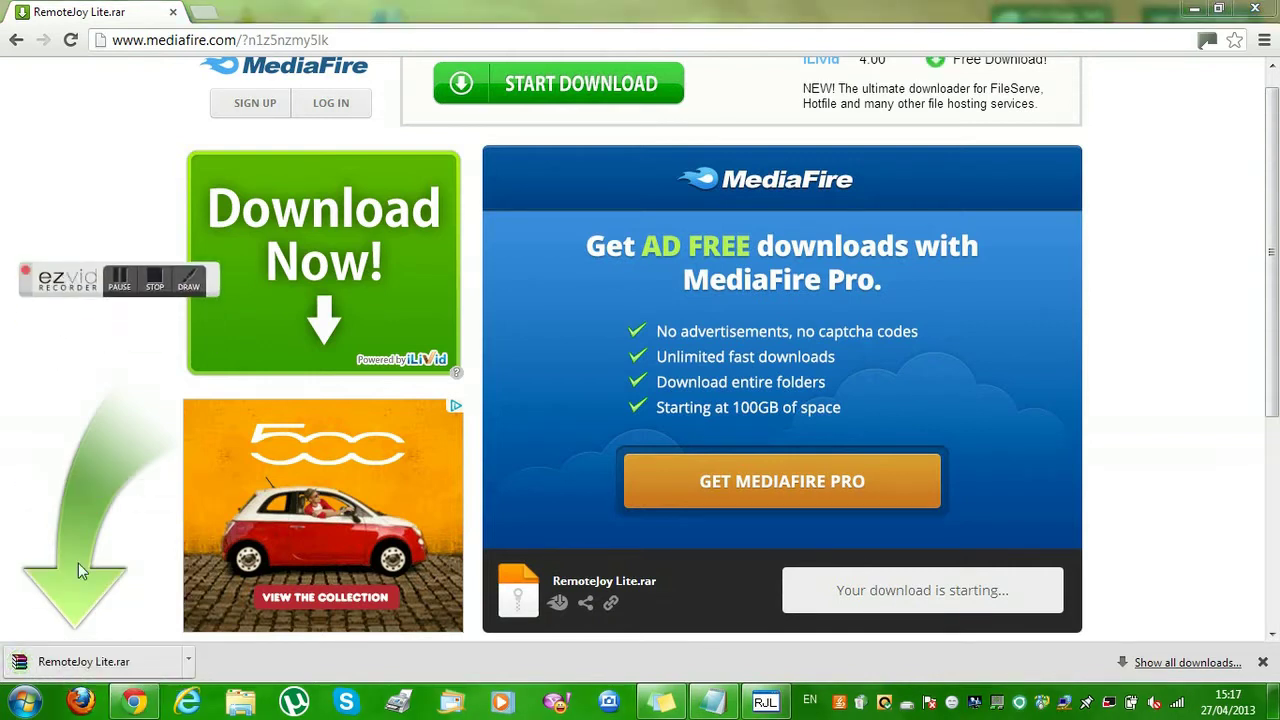
left_click_drag(72, 278, 652, 82)
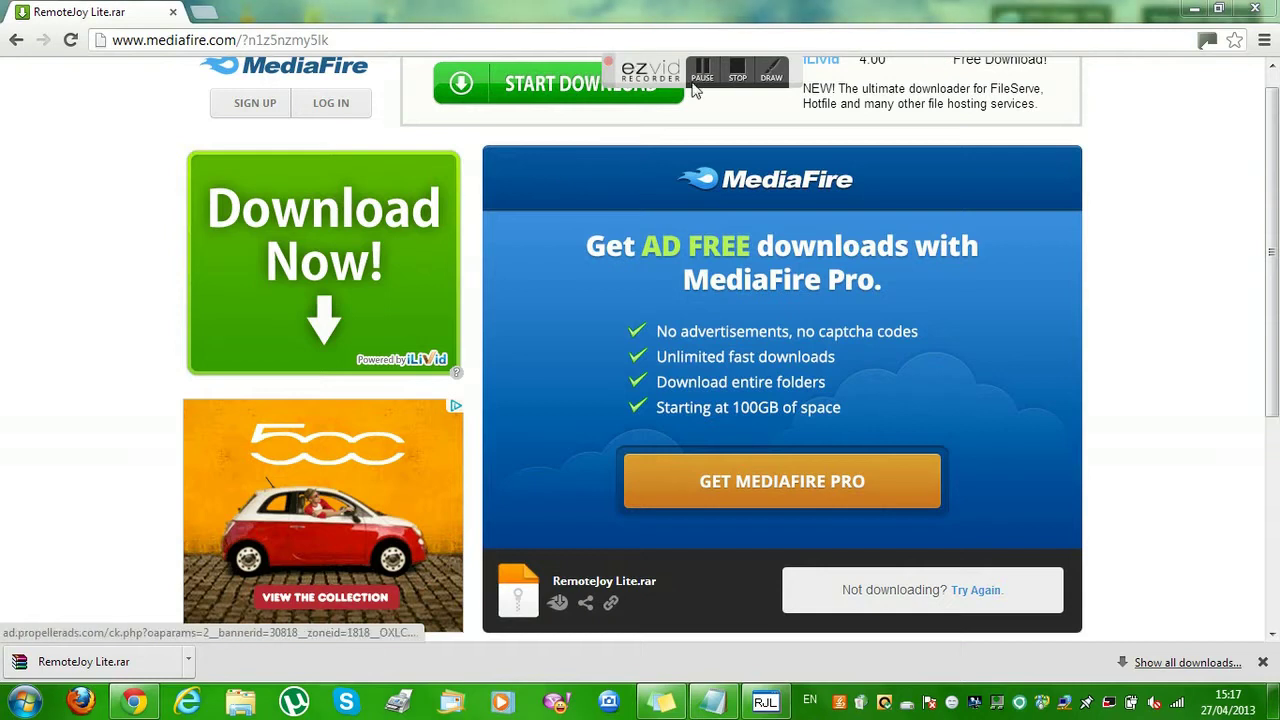
mouse_move(645, 58)
left_mouse_down()
mouse_move(640, 22)
mouse_move(641, 56)
mouse_move(632, 25)
mouse_move(630, 62)
mouse_move(630, 24)
mouse_move(622, 60)
left_mouse_up()
left_click(77, 656)
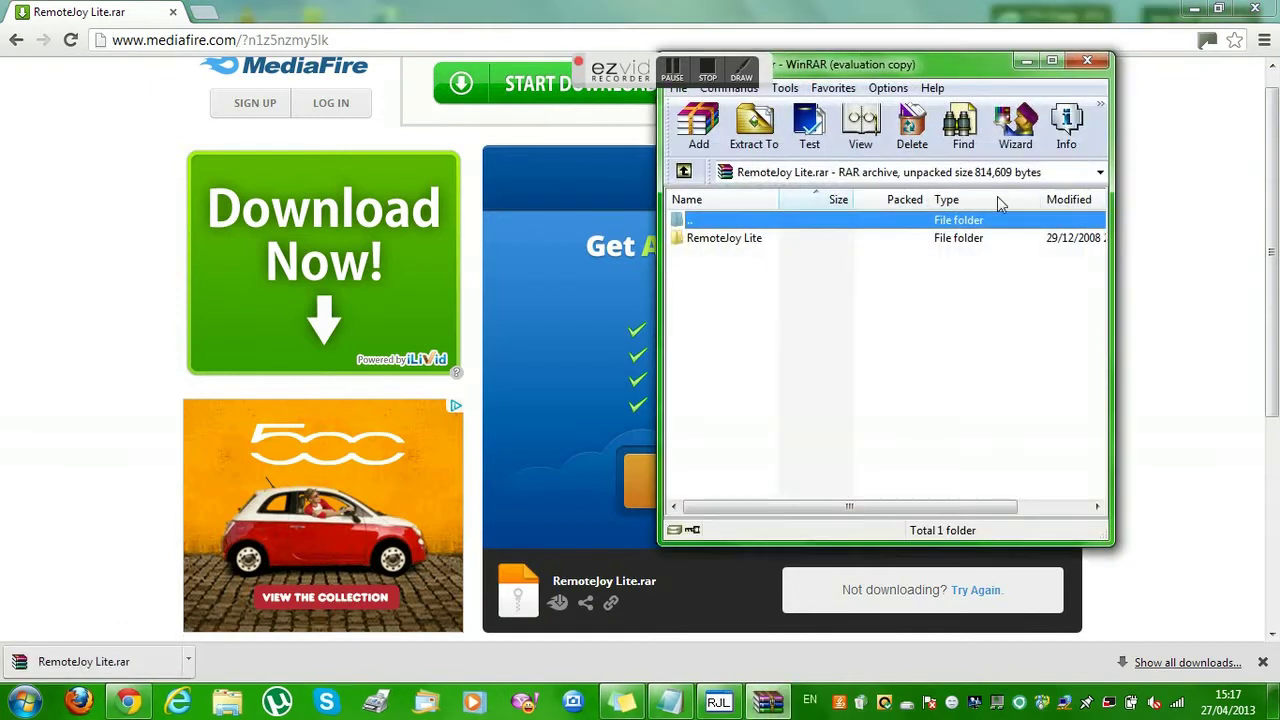
Step: Dismiss the licence reminder, drag the RemoteJoy Lite folder onto the desktop, and close WinRAR
key("super+d")
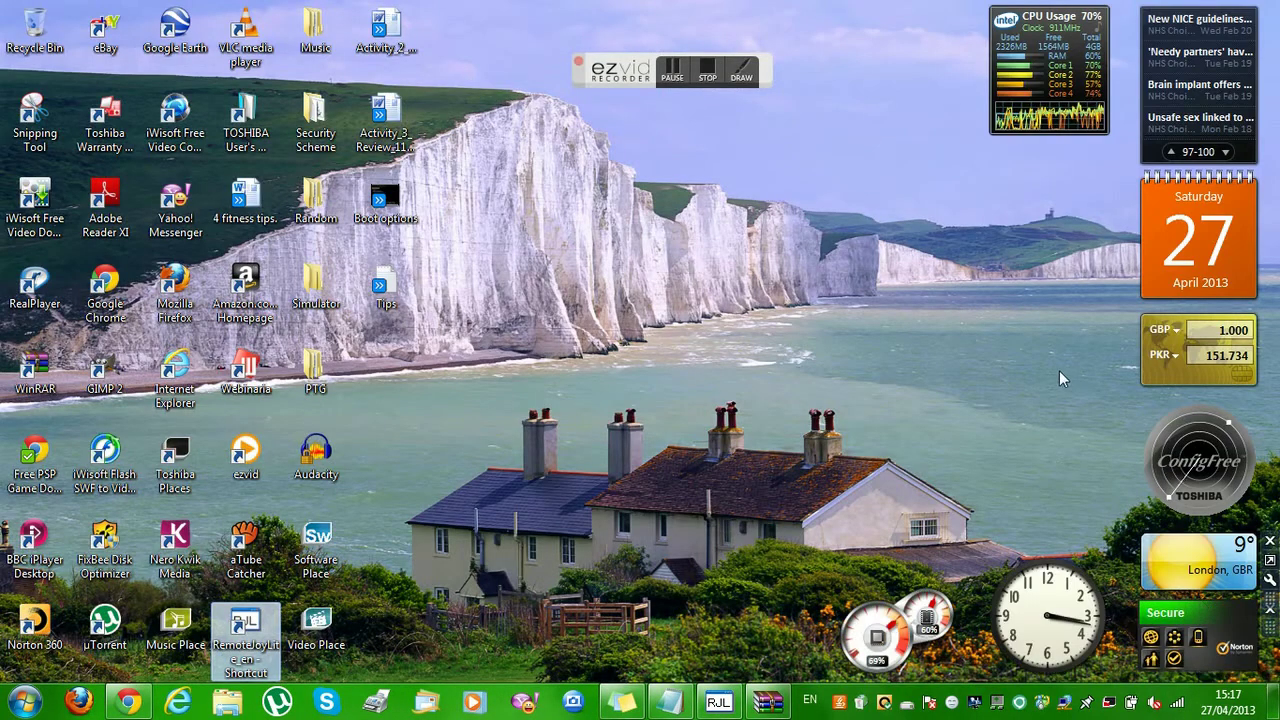
left_click(752, 700)
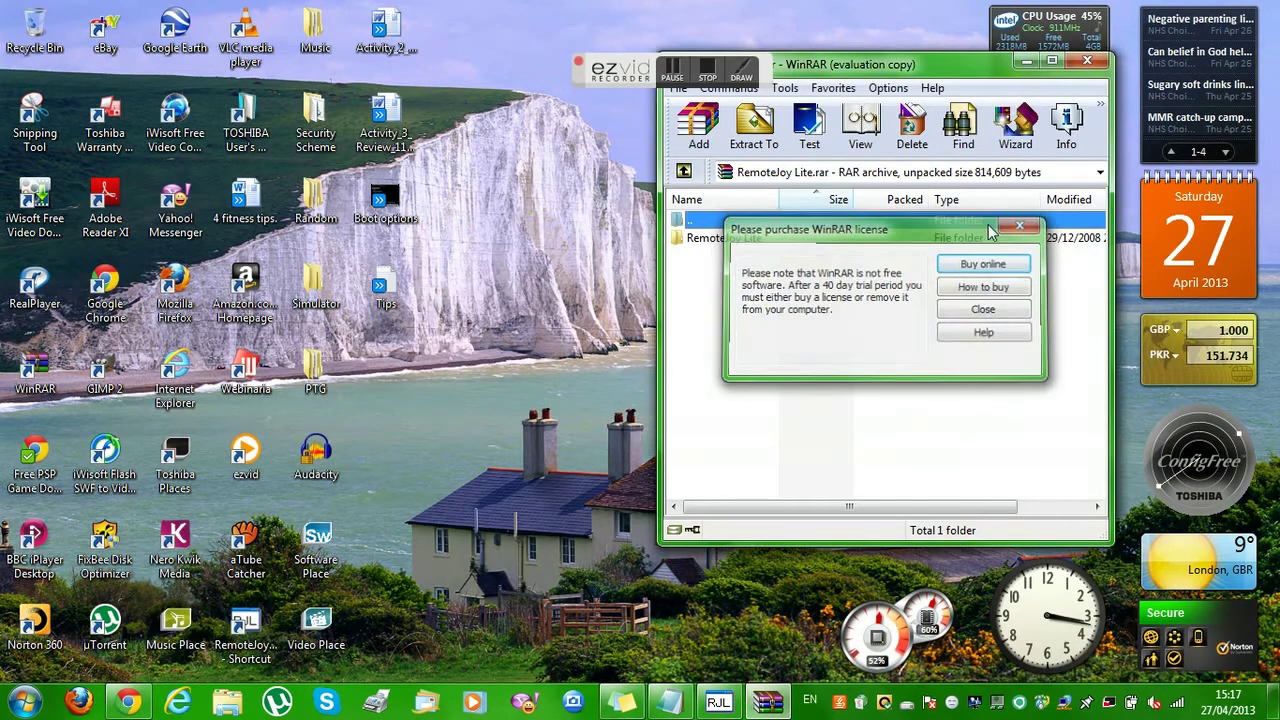
left_click(1023, 223)
left_click(730, 238)
left_click_drag(724, 238, 516, 374)
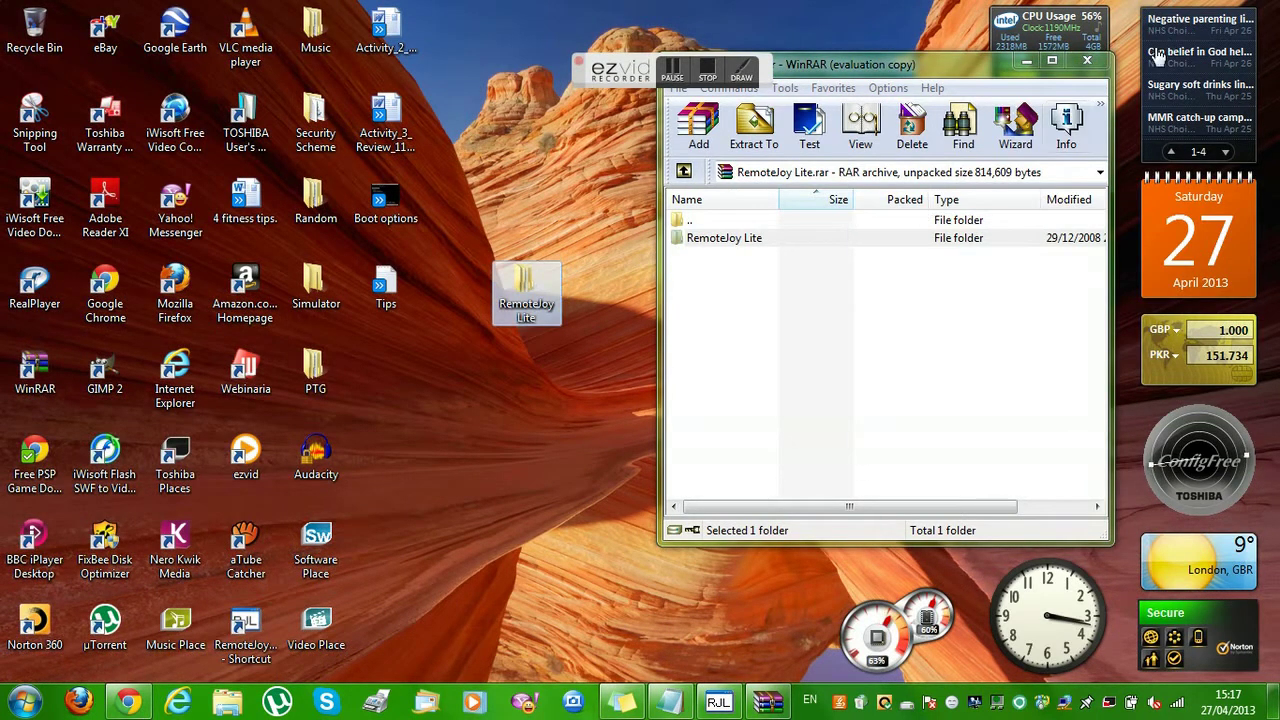
left_click(1087, 60)
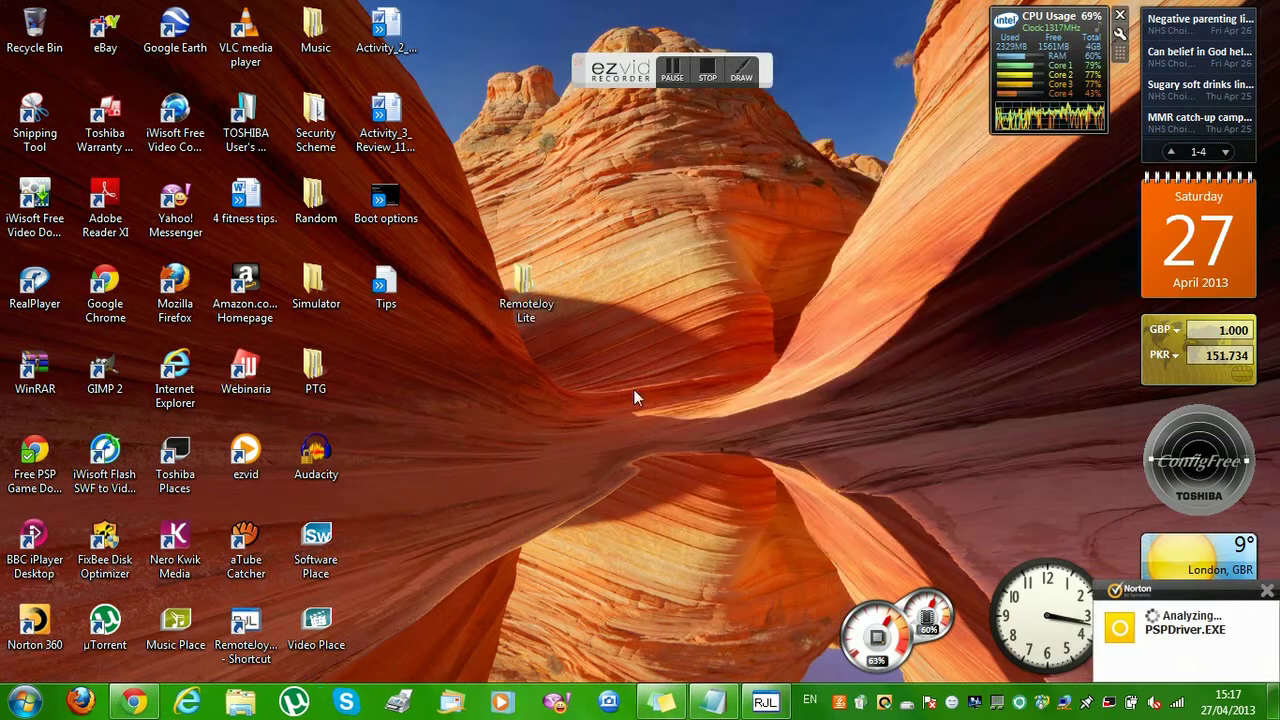
Step: Open the RemoteJoy Lite folder on the desktop from its right-click menu
double_click(535, 312)
right_click(535, 312)
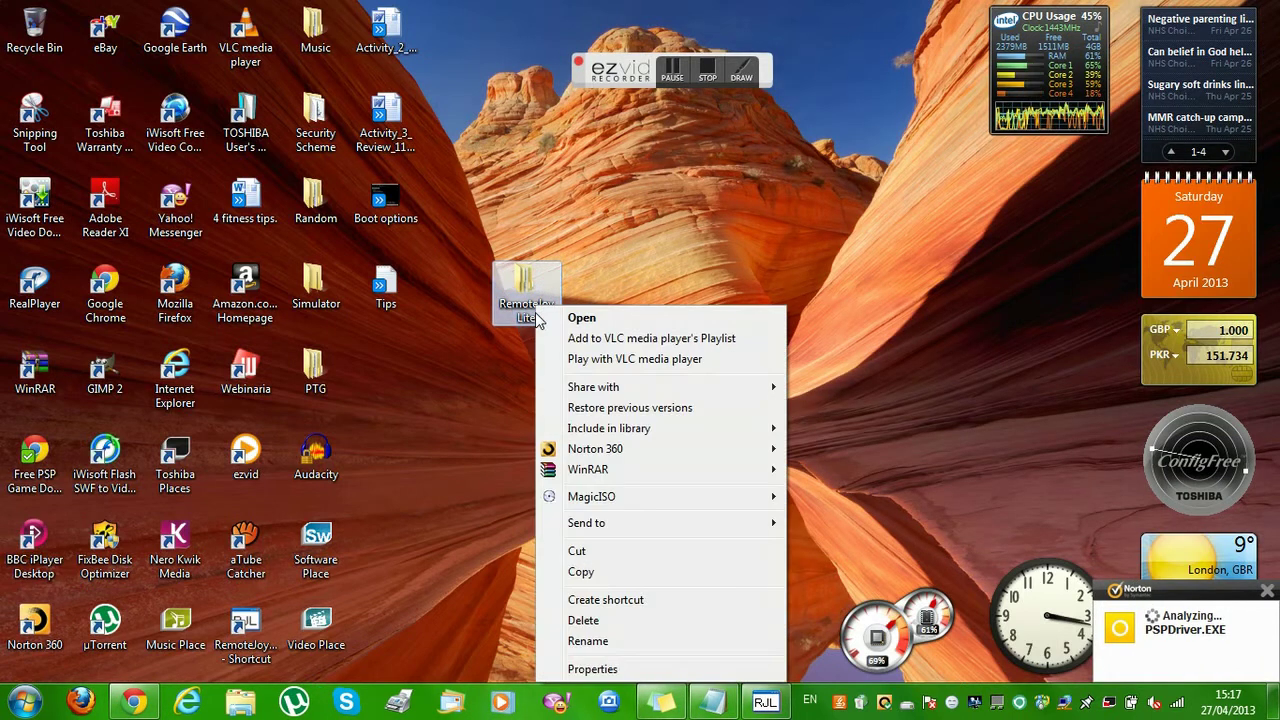
left_click(570, 318)
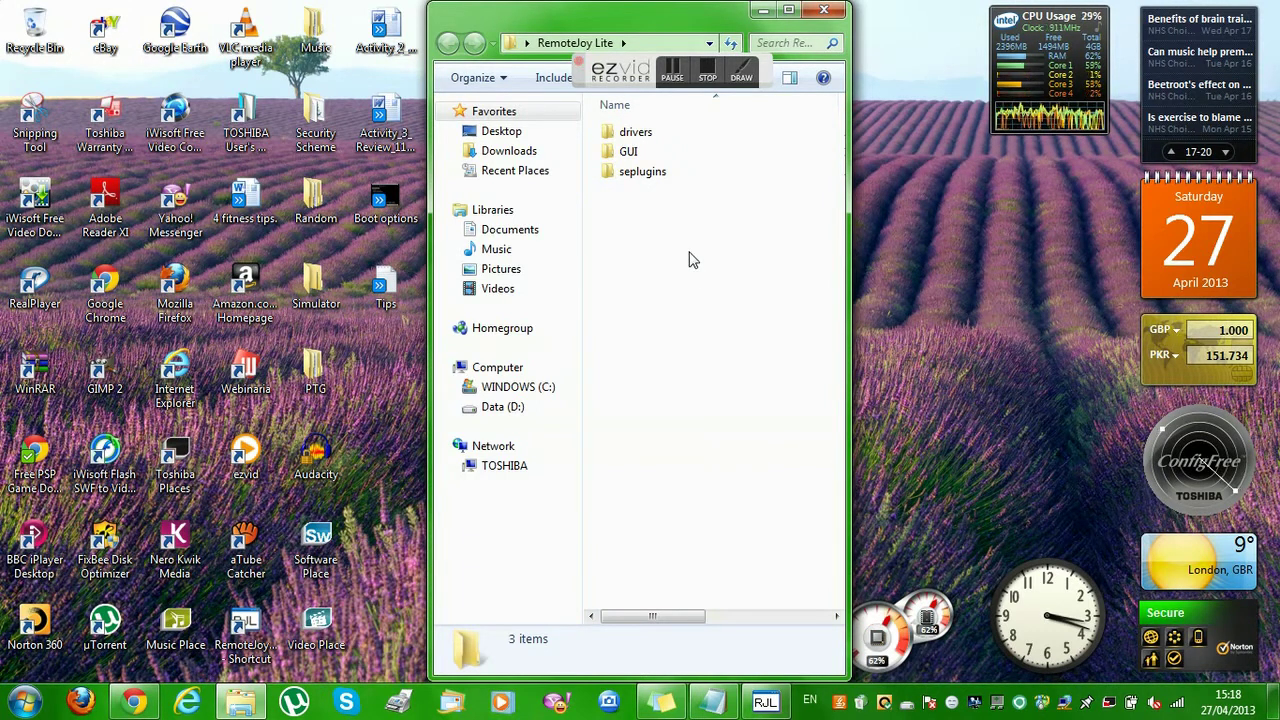
Step: Delete the game150 and pops folders inside seplugins, then minimize the Explorer window
double_click(646, 180)
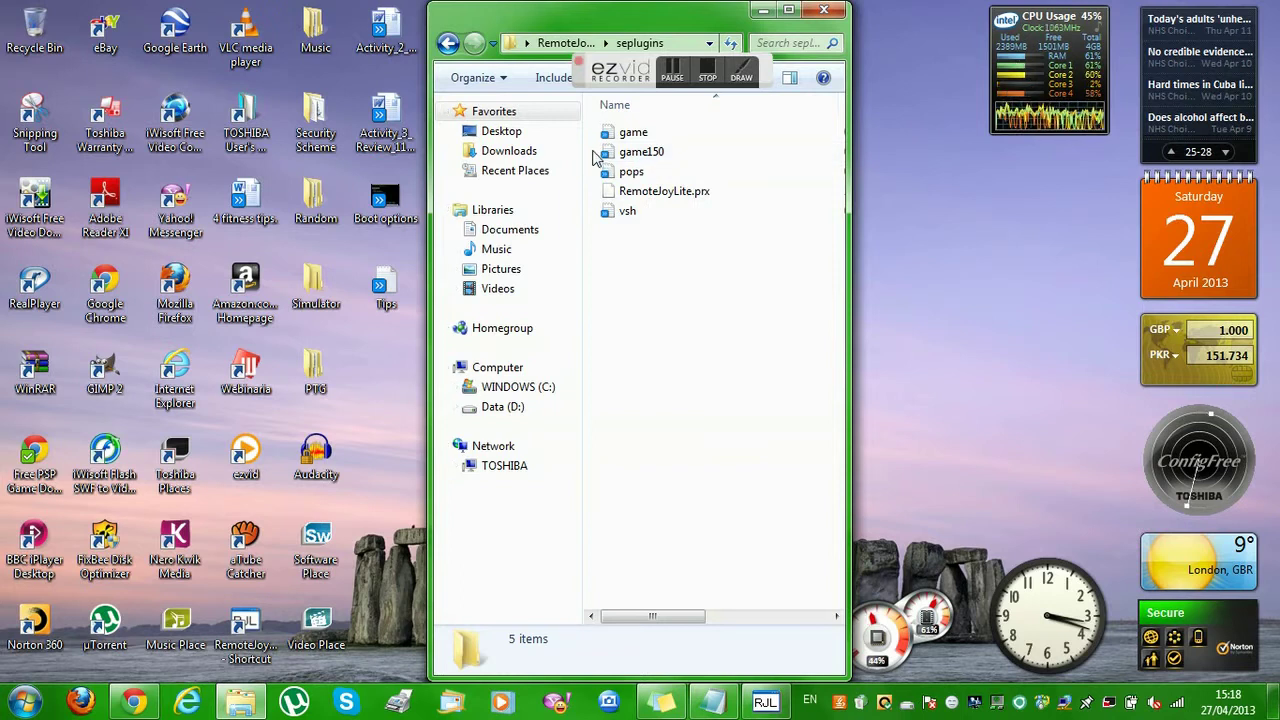
left_click_drag(614, 163, 624, 176)
right_click(624, 176)
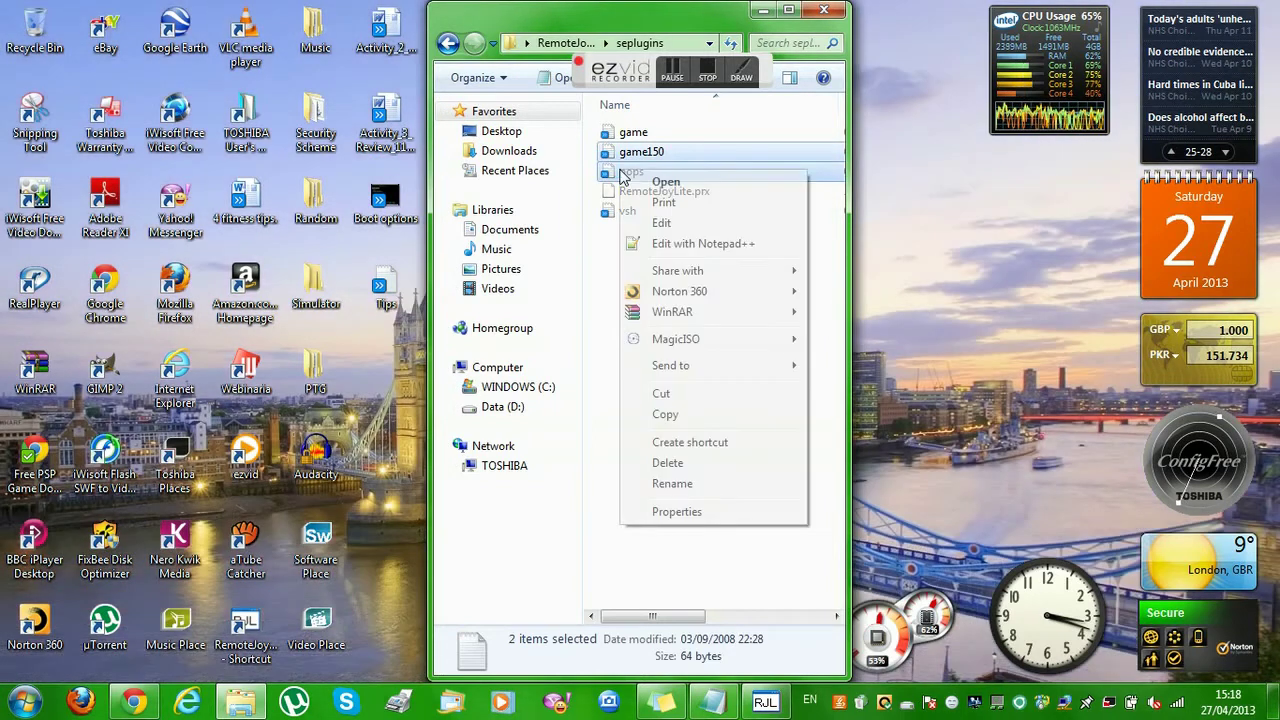
left_click(670, 466)
key("Return")
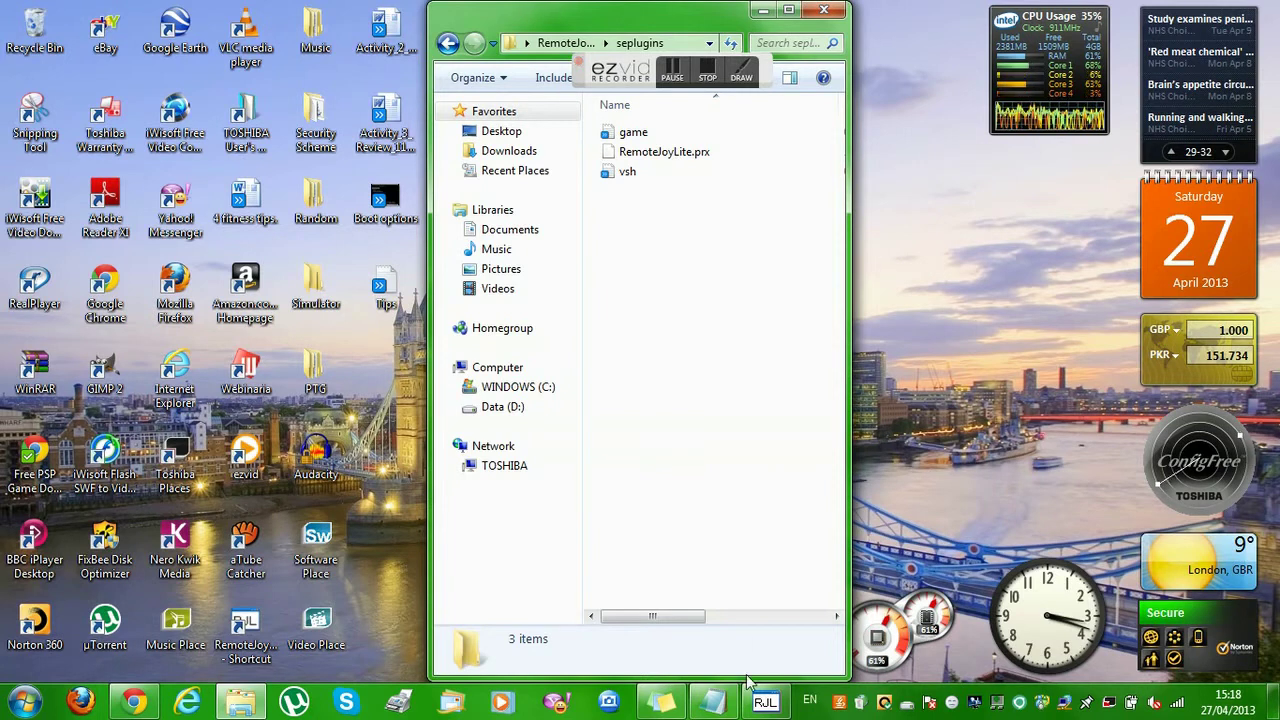
left_click(765, 700)
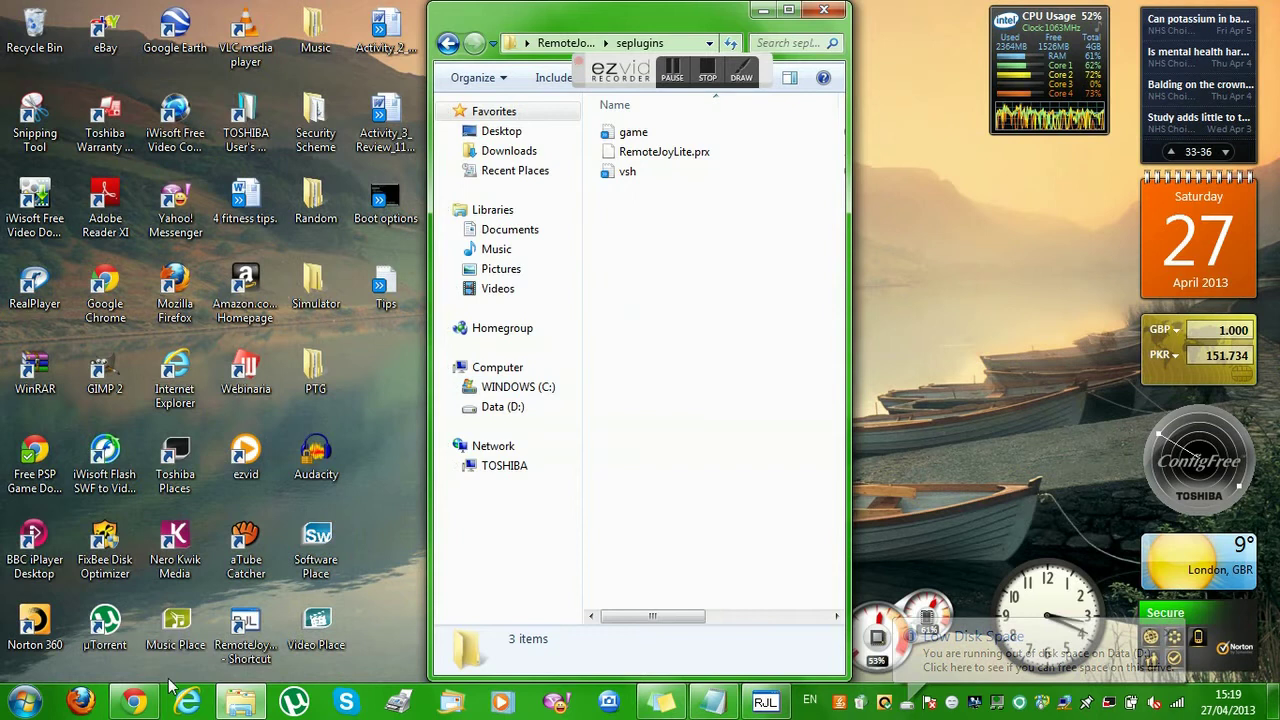
left_click(250, 704)
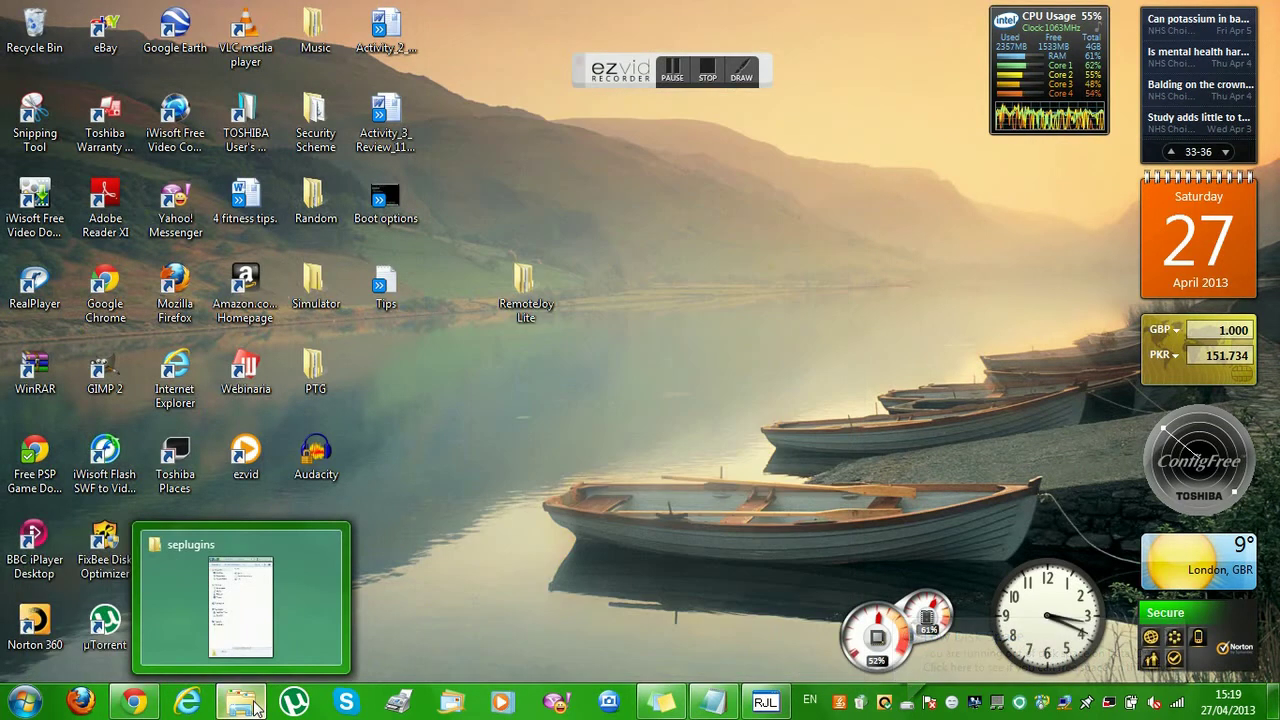
Step: Open Removable Disk (F:) from Computer, dismiss AutoPlay, and place it beside seplugins
left_click(255, 706)
left_click(25, 705)
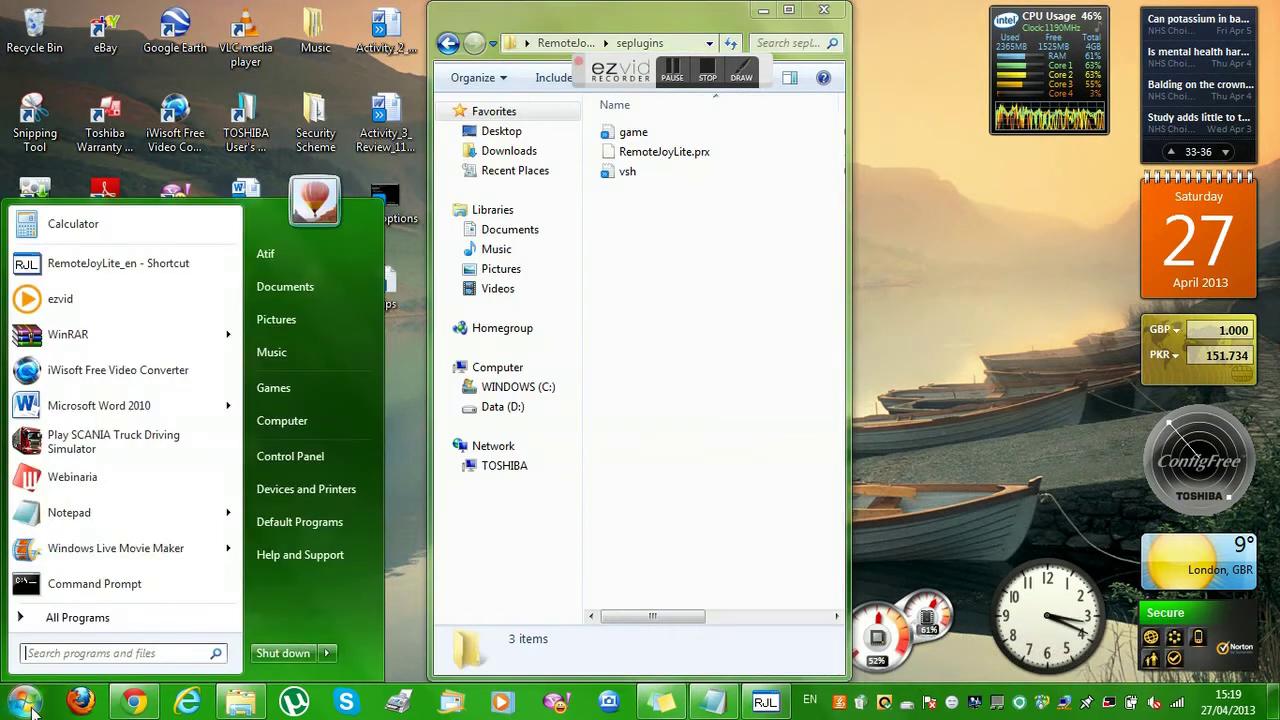
left_click(303, 418)
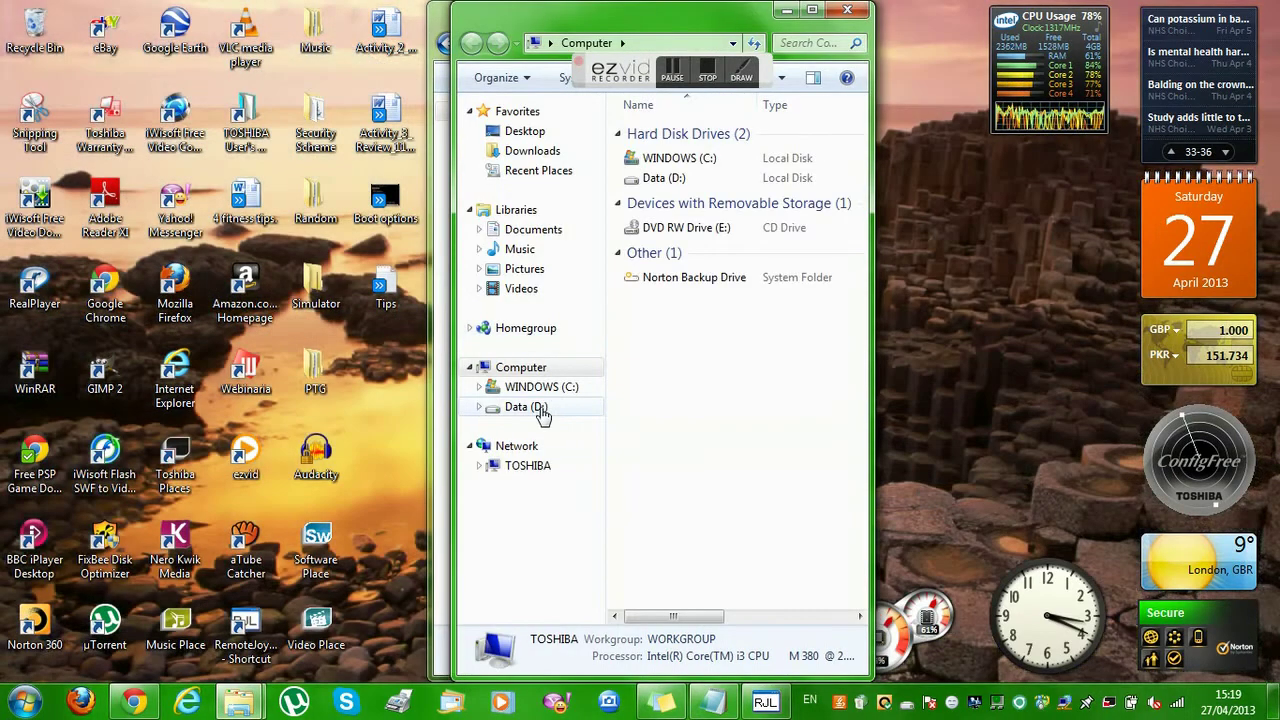
left_click(528, 406)
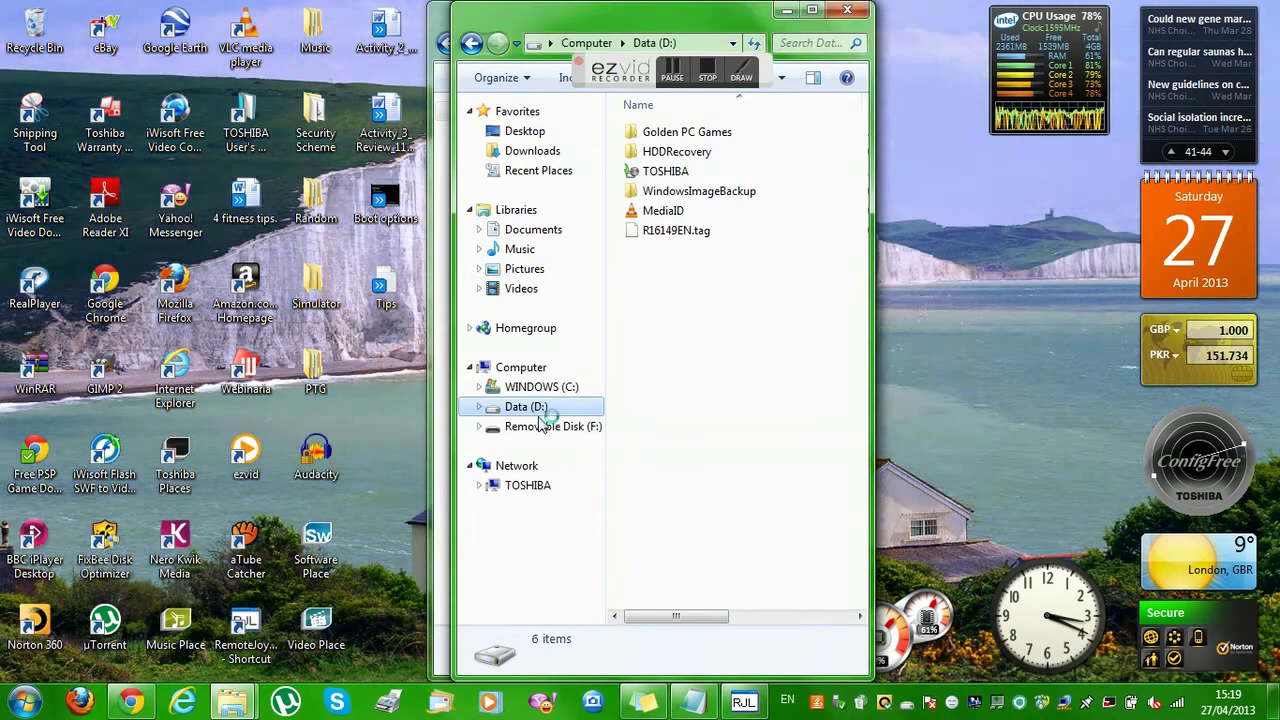
left_click(540, 426)
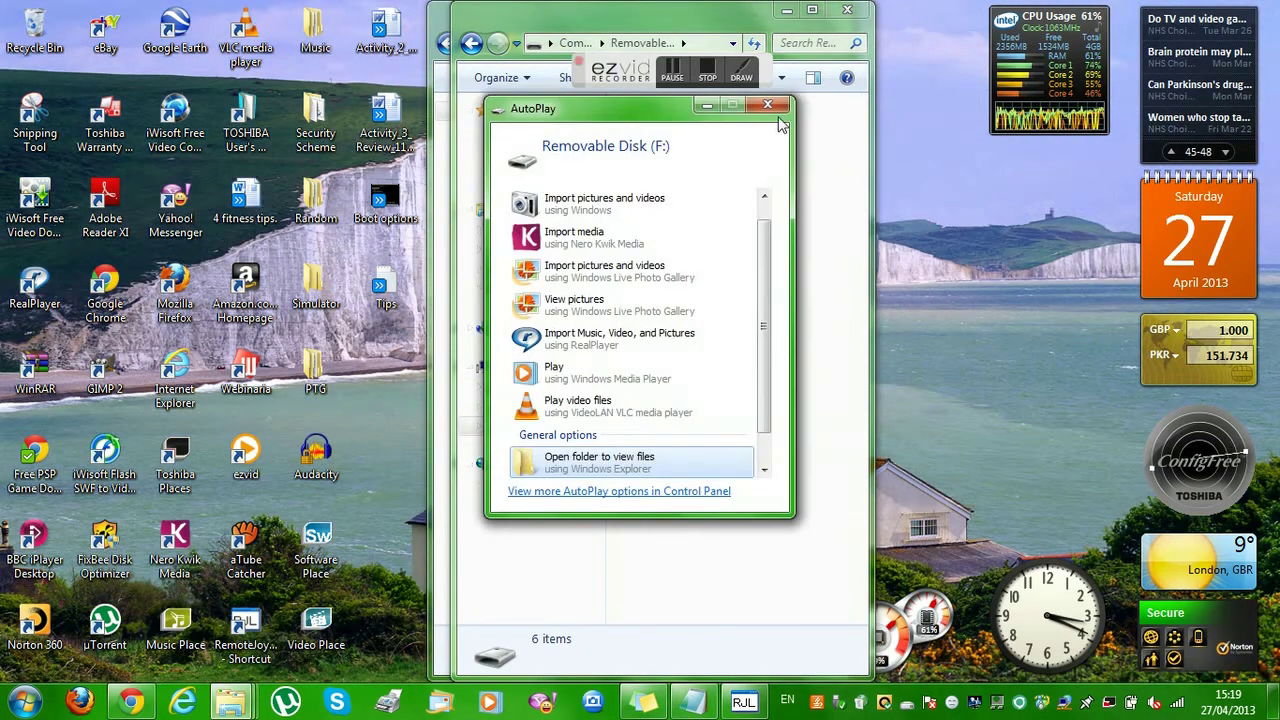
left_click(780, 106)
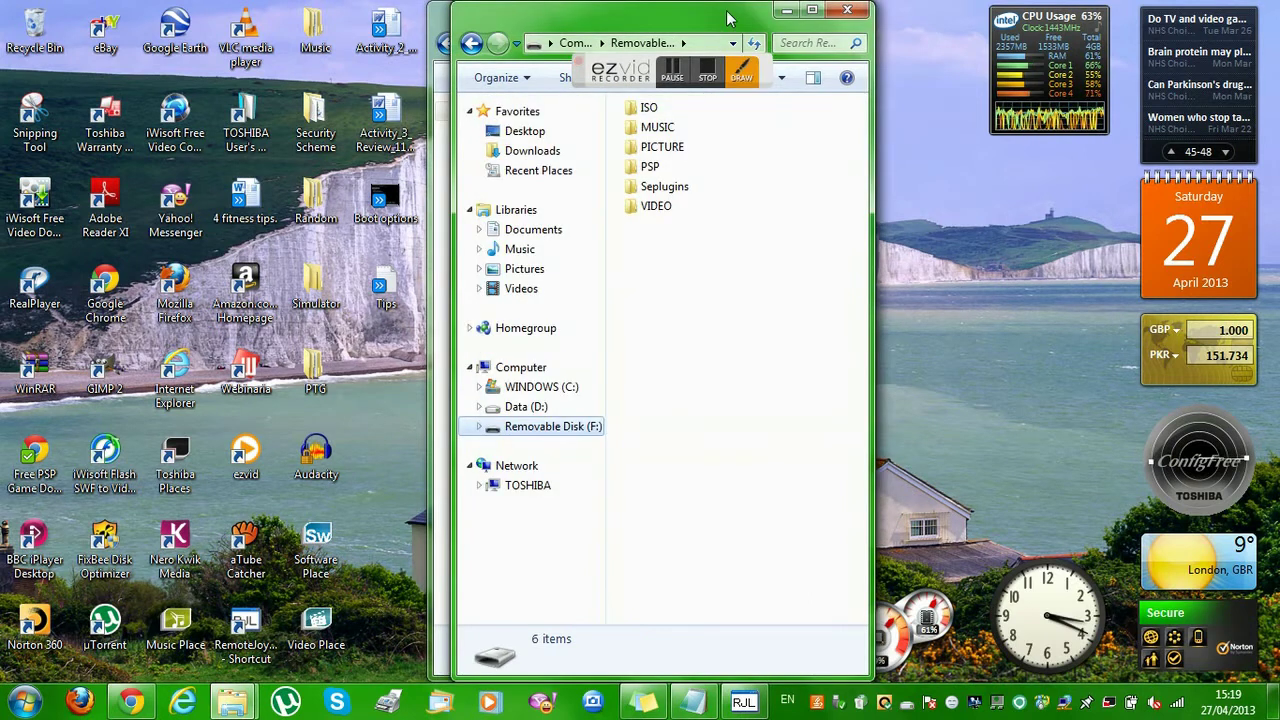
left_click_drag(720, 18, 1060, 22)
left_click(674, 309)
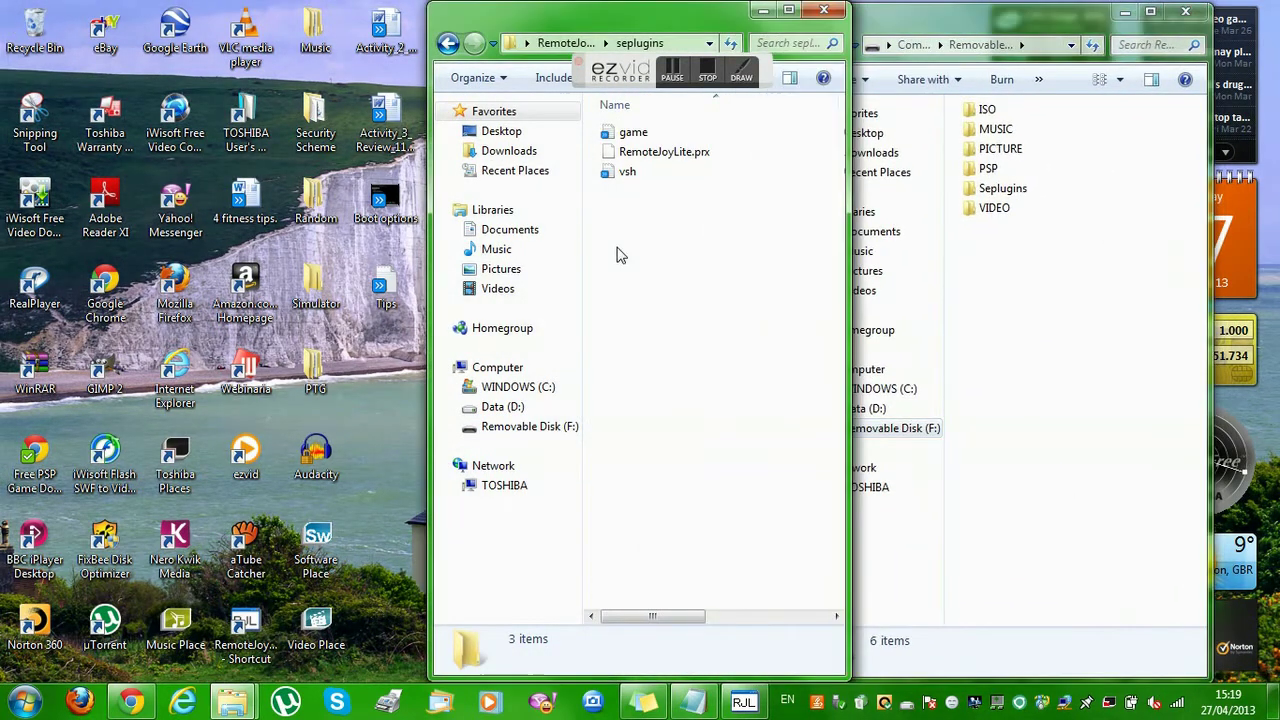
Step: Copy the seplugins folder onto Removable Disk (F:), then bring up the RemoteJoyLite viewer
left_click(447, 45)
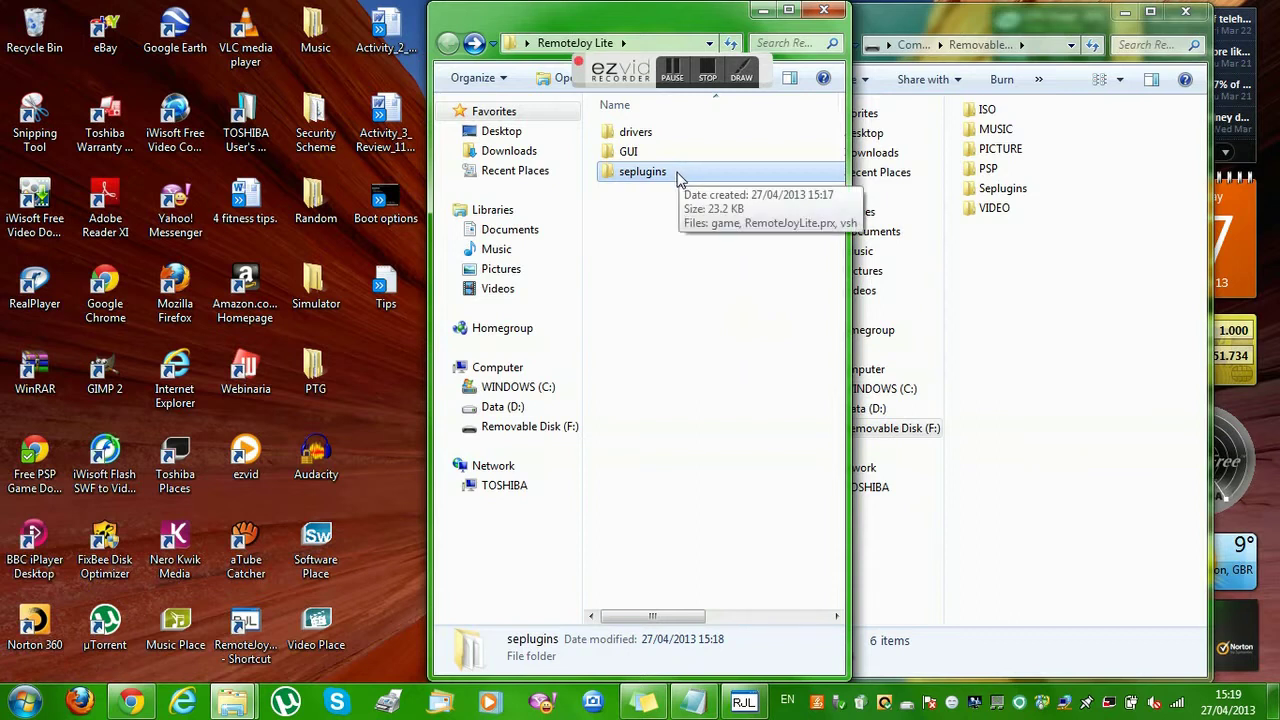
left_click_drag(678, 178, 676, 362)
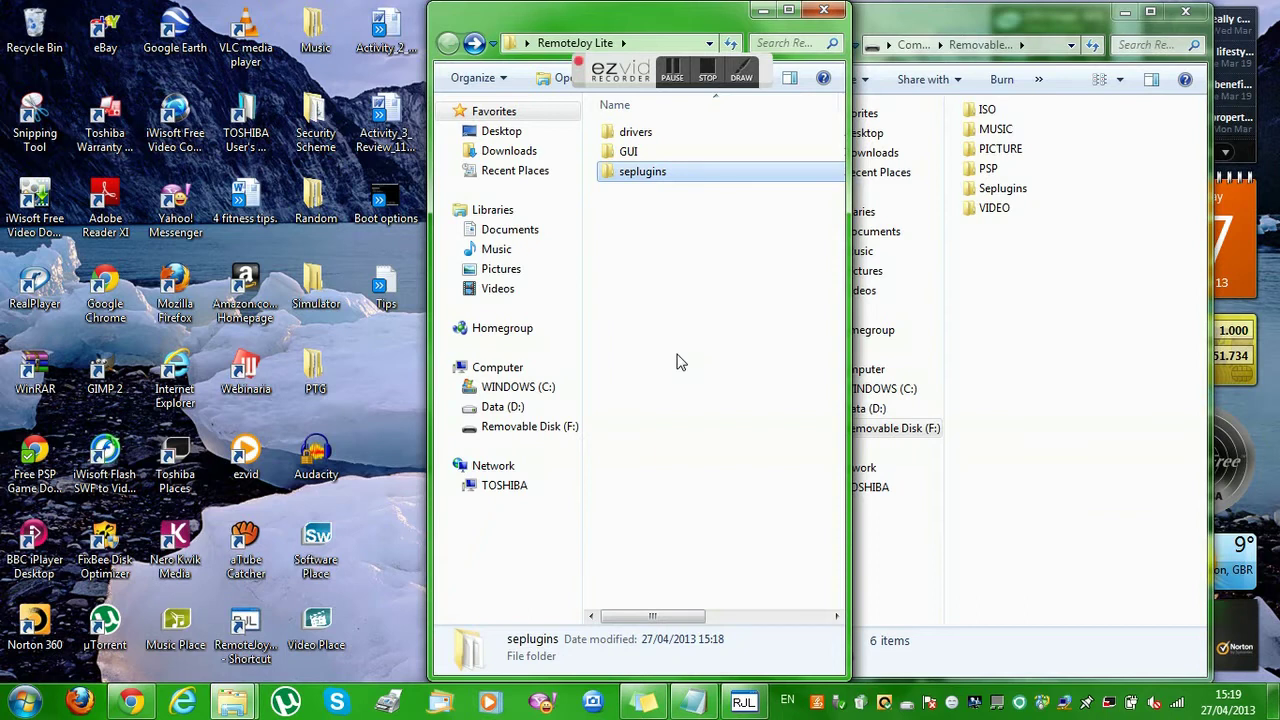
left_click(743, 702)
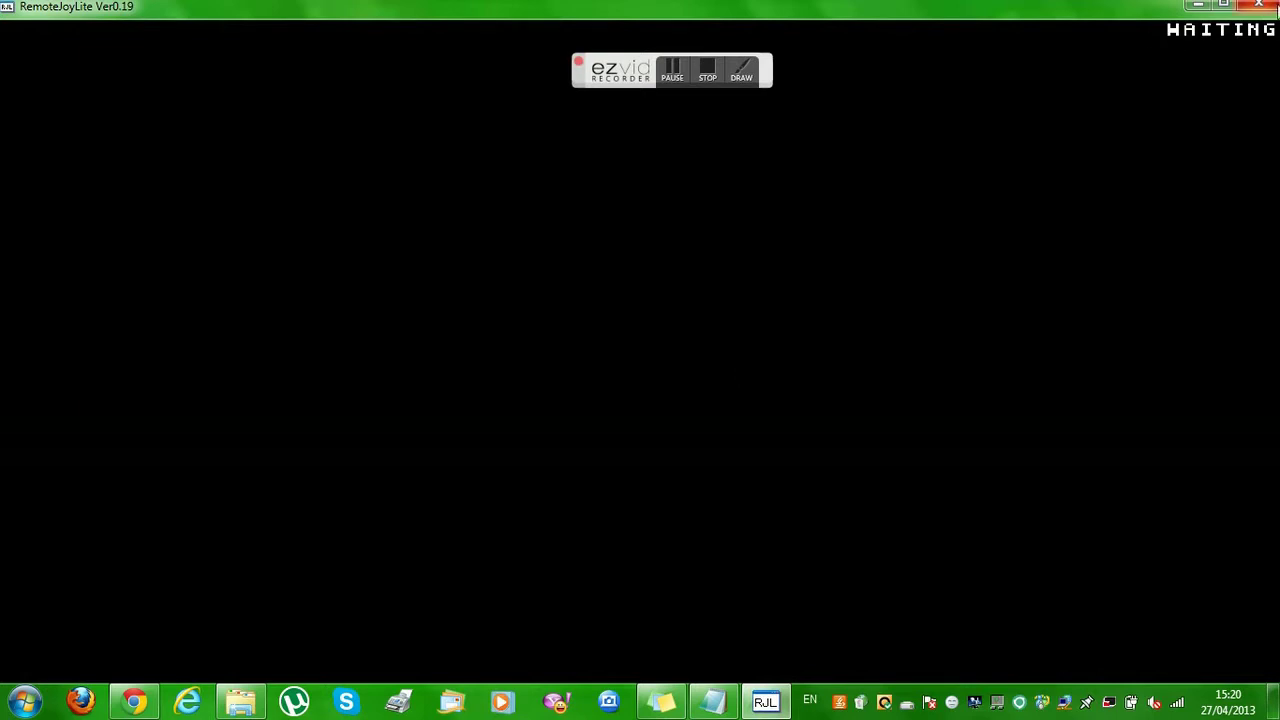
Step: Close the RemoteJoyLite viewer and the RemoteJoy Lite folder, then launch and close RemoteJoyLite
left_click(1258, 5)
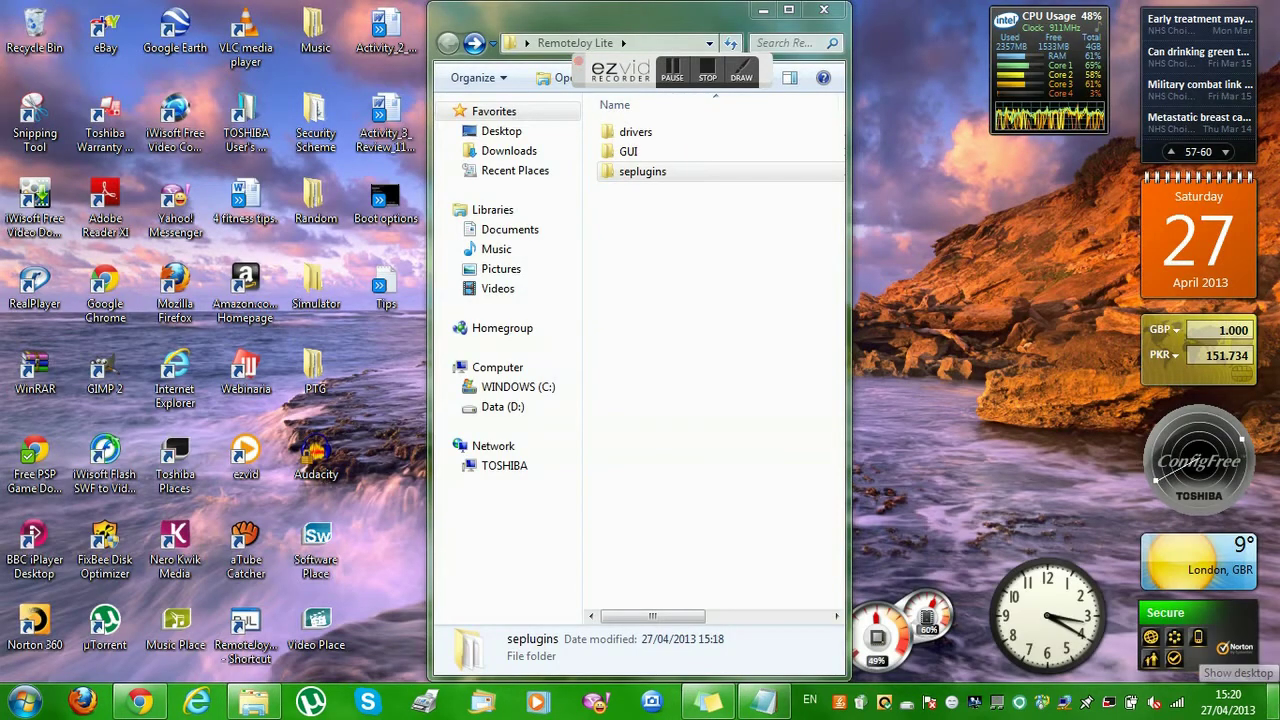
left_click(823, 9)
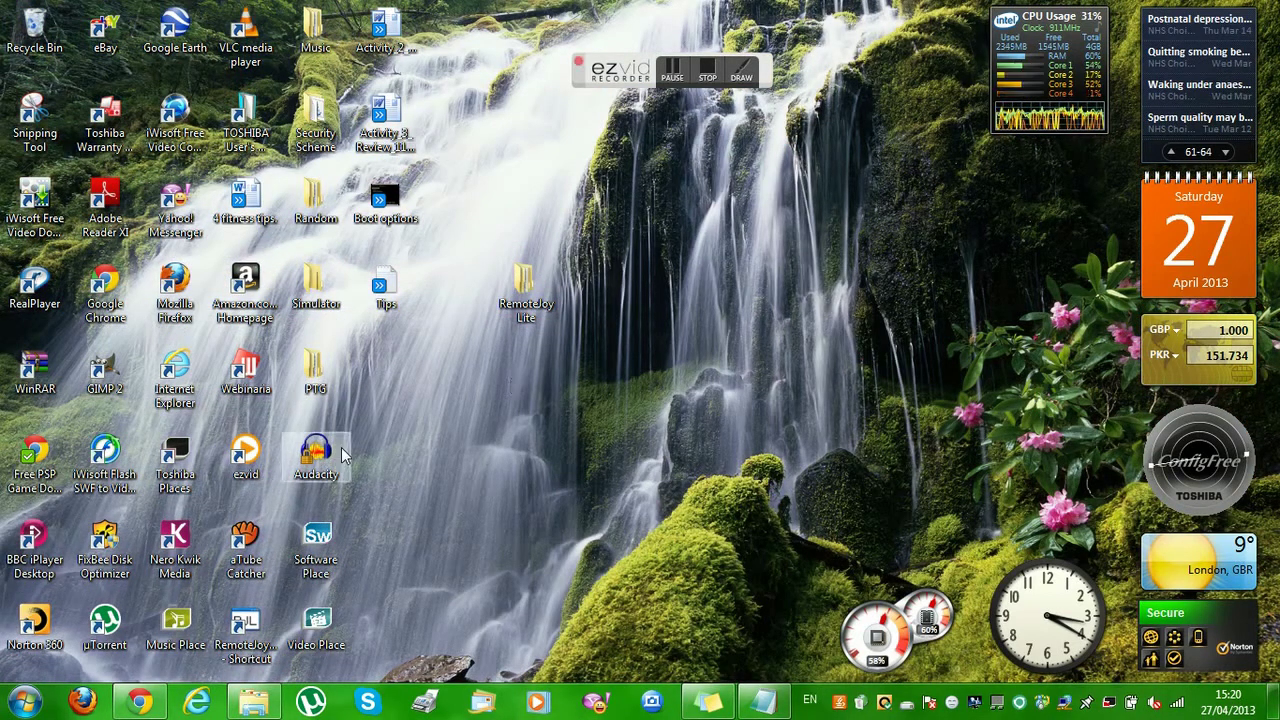
left_click(258, 648)
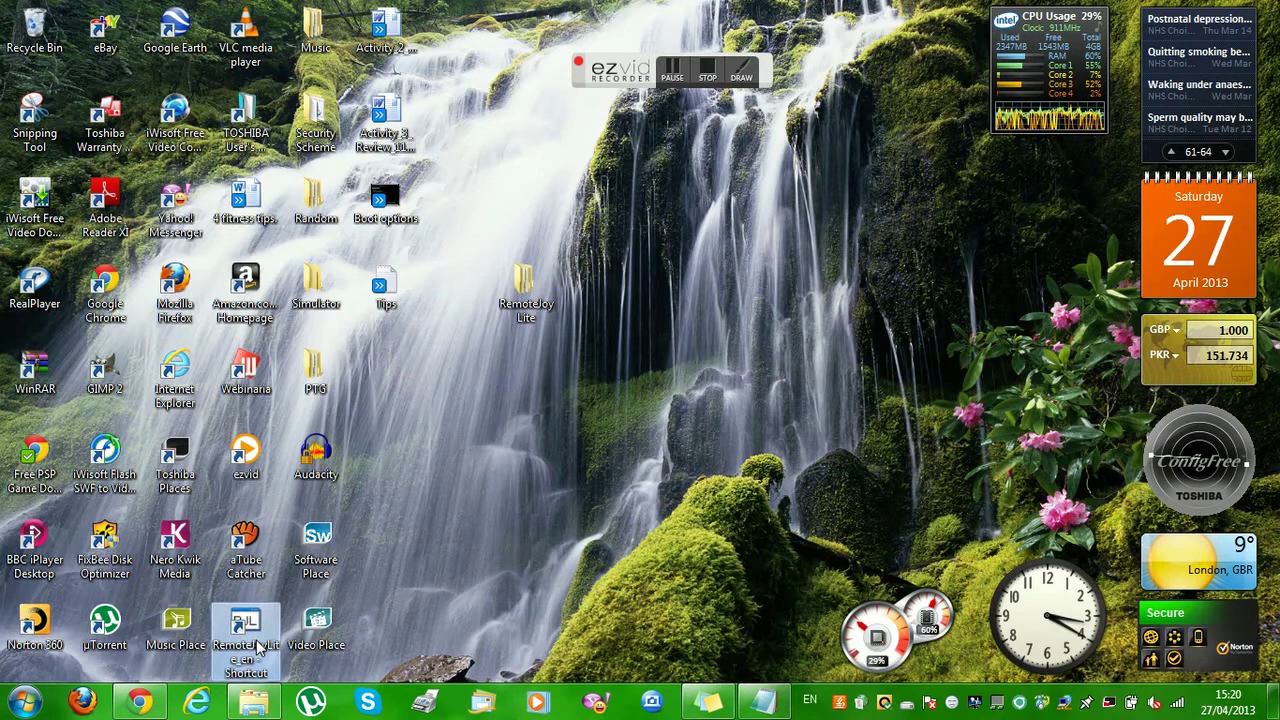
double_click(258, 648)
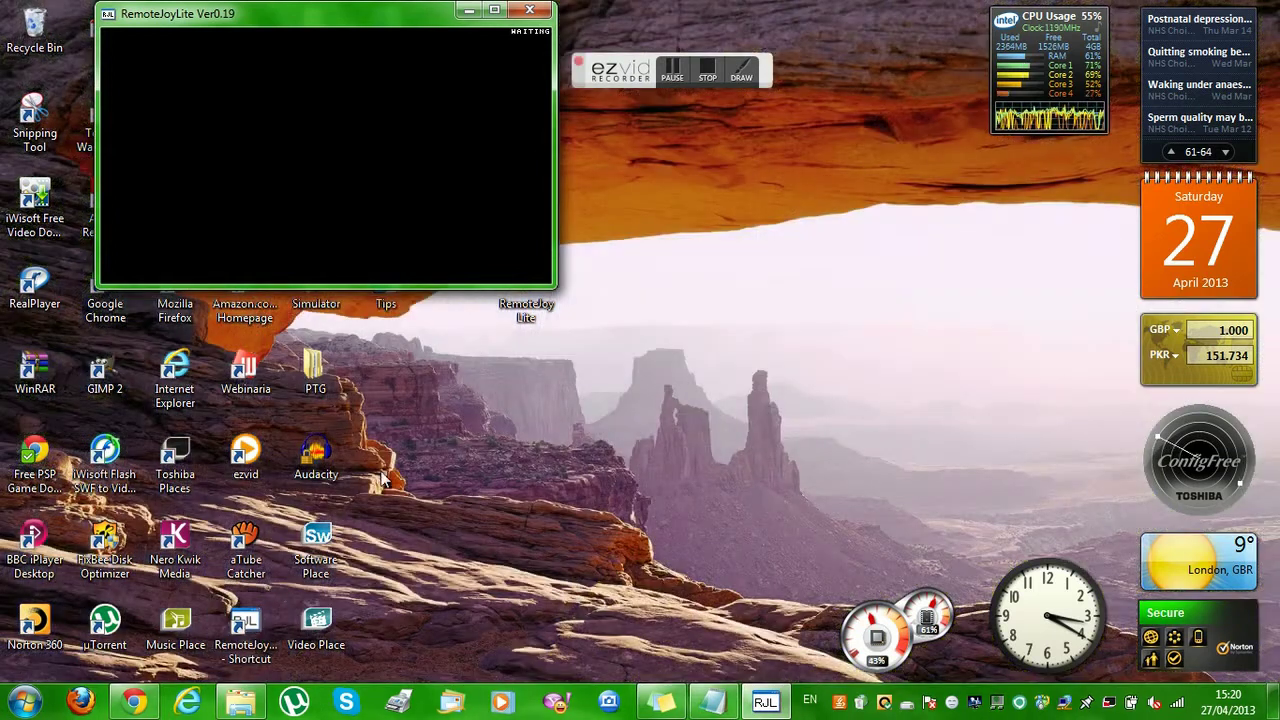
left_click(529, 10)
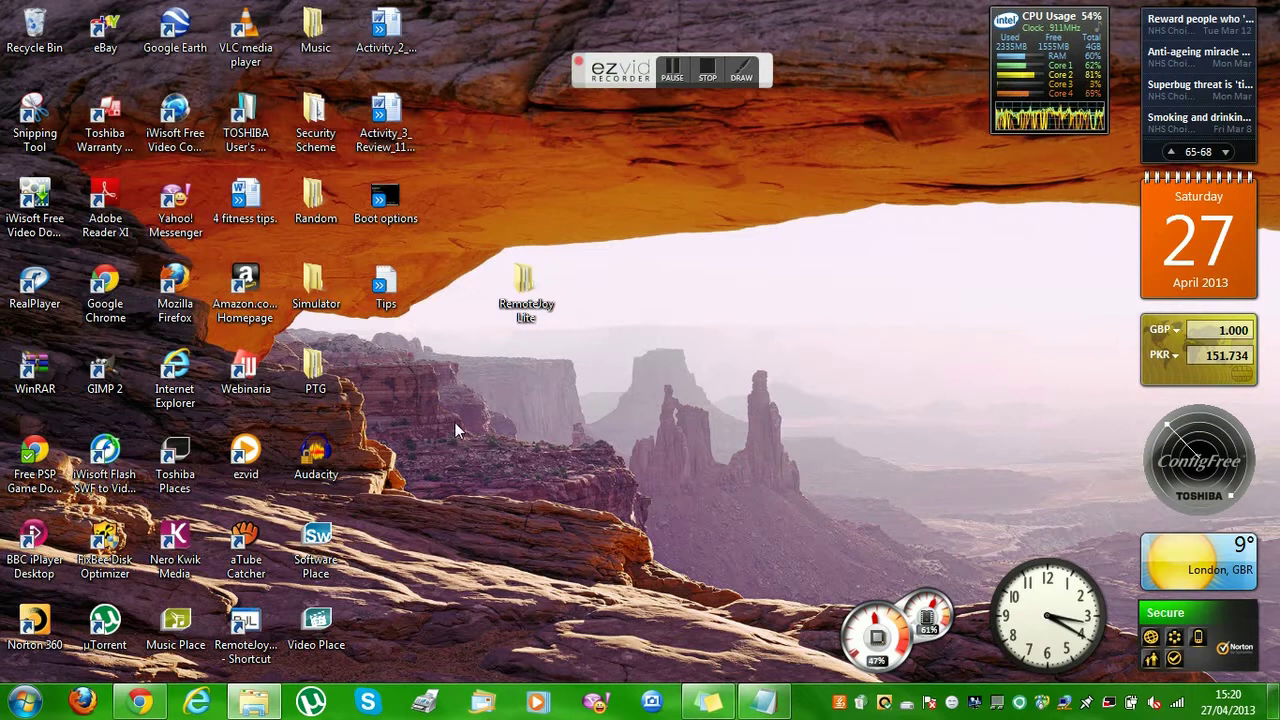
Step: Relaunch RemoteJoyLite in full screen and move to the Video category
double_click(260, 625)
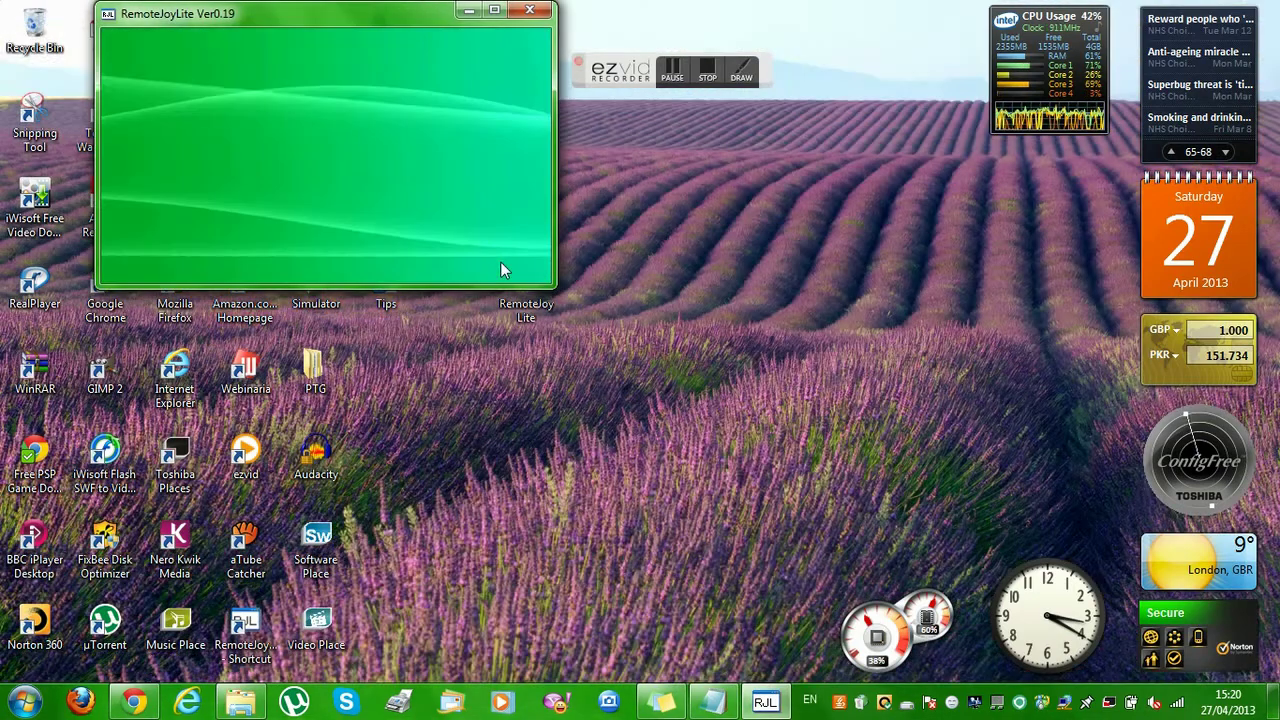
double_click(475, 176)
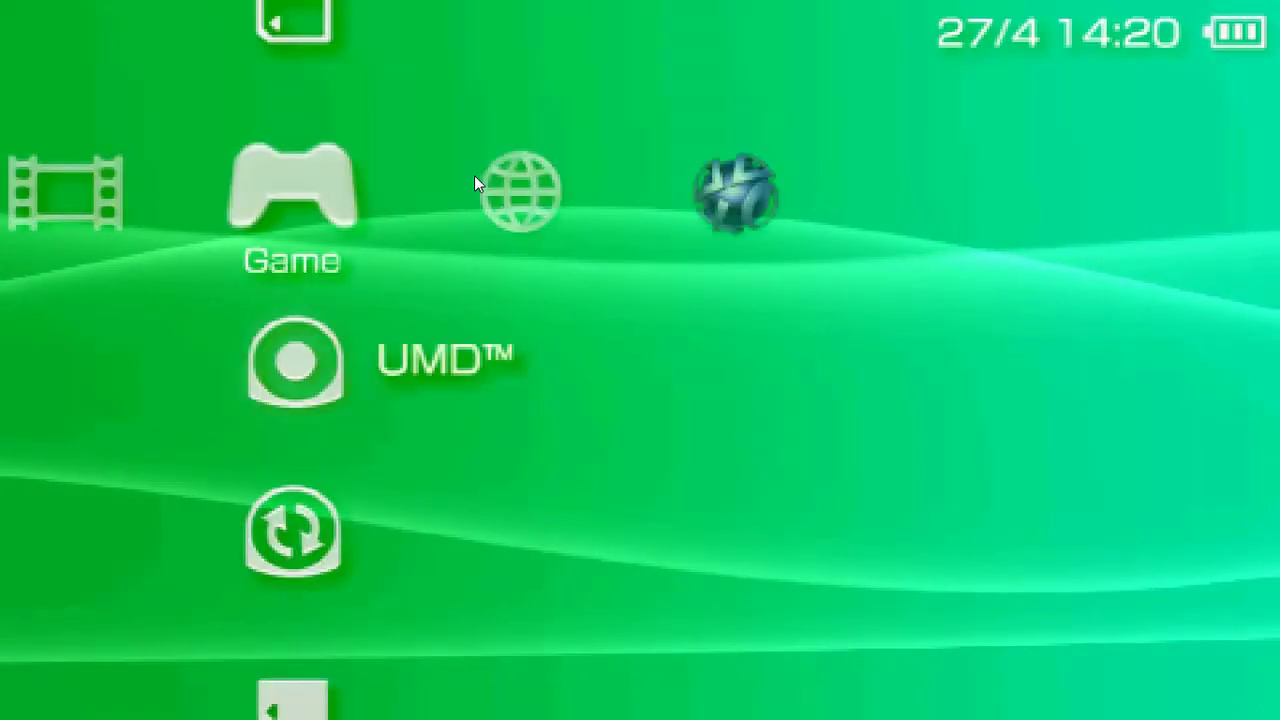
key("Right")
key("Left")
key("Left")
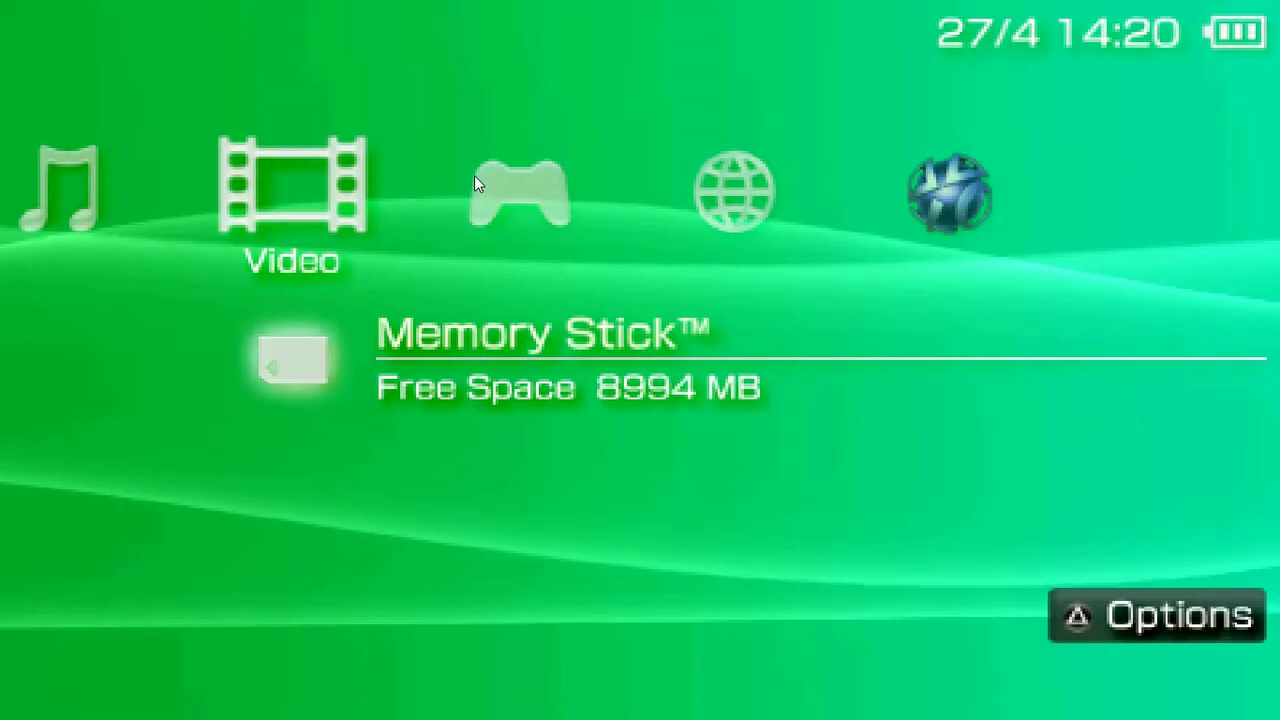
key("v")
key("Down")
key("Down")
key("Down")
key("Down")
key("Down")
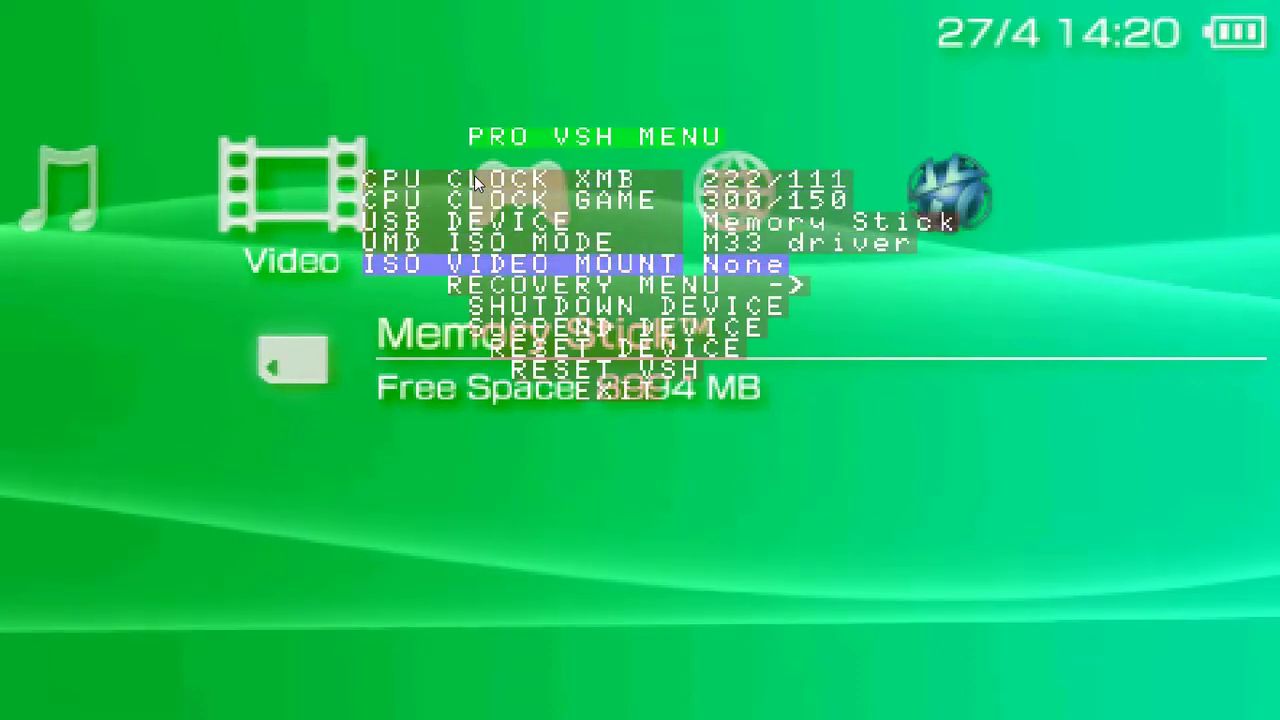
key("Return")
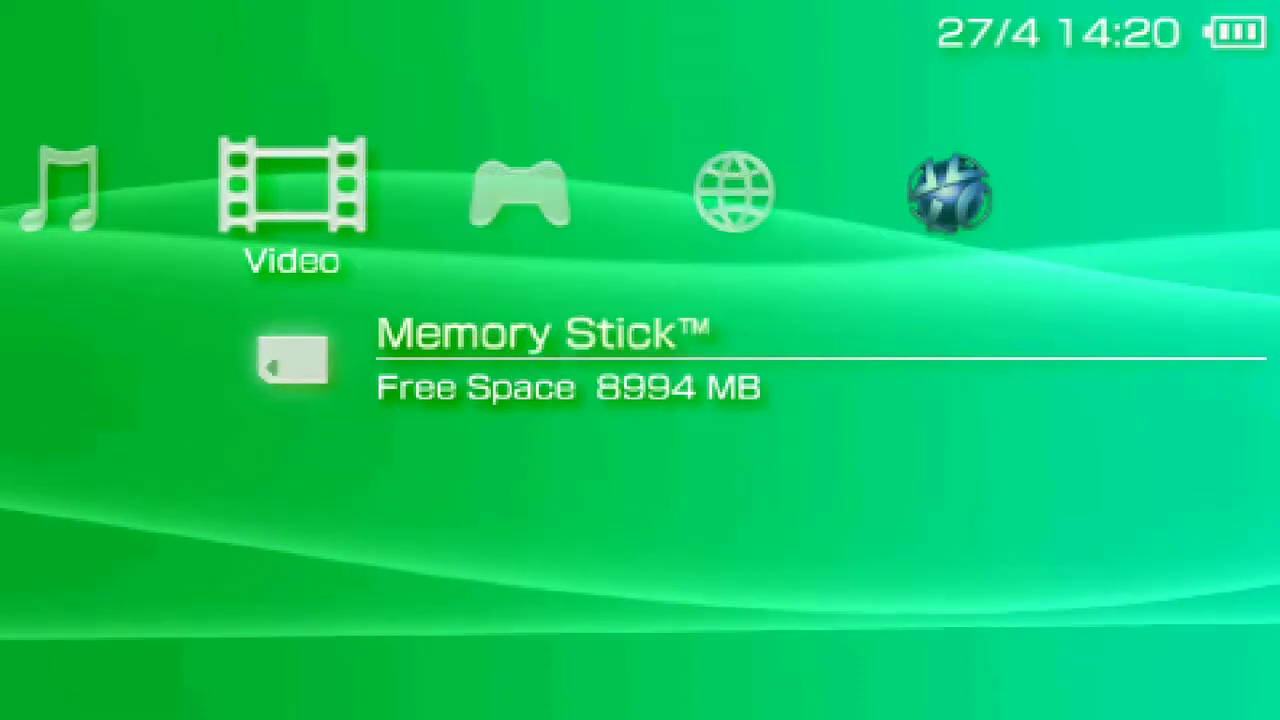
key("Down")
key("Down")
key("Down")
key("Down")
key("Down")
key("Down")
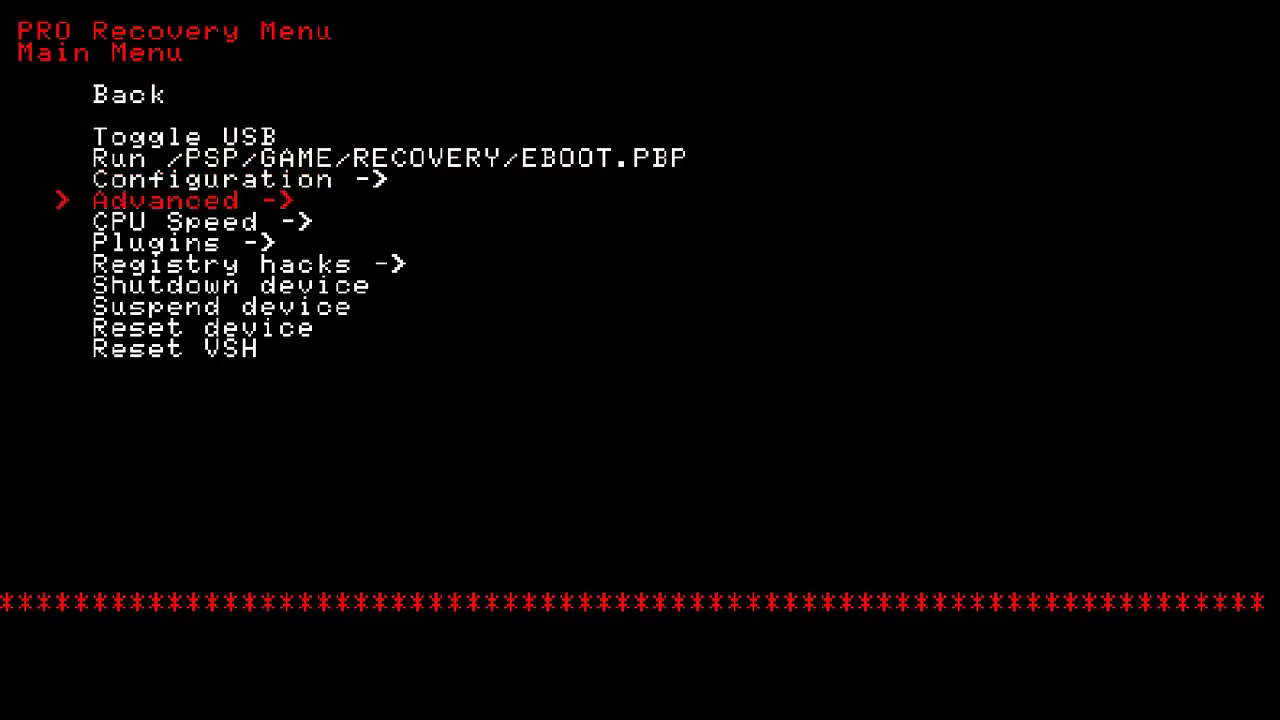
key("Return")
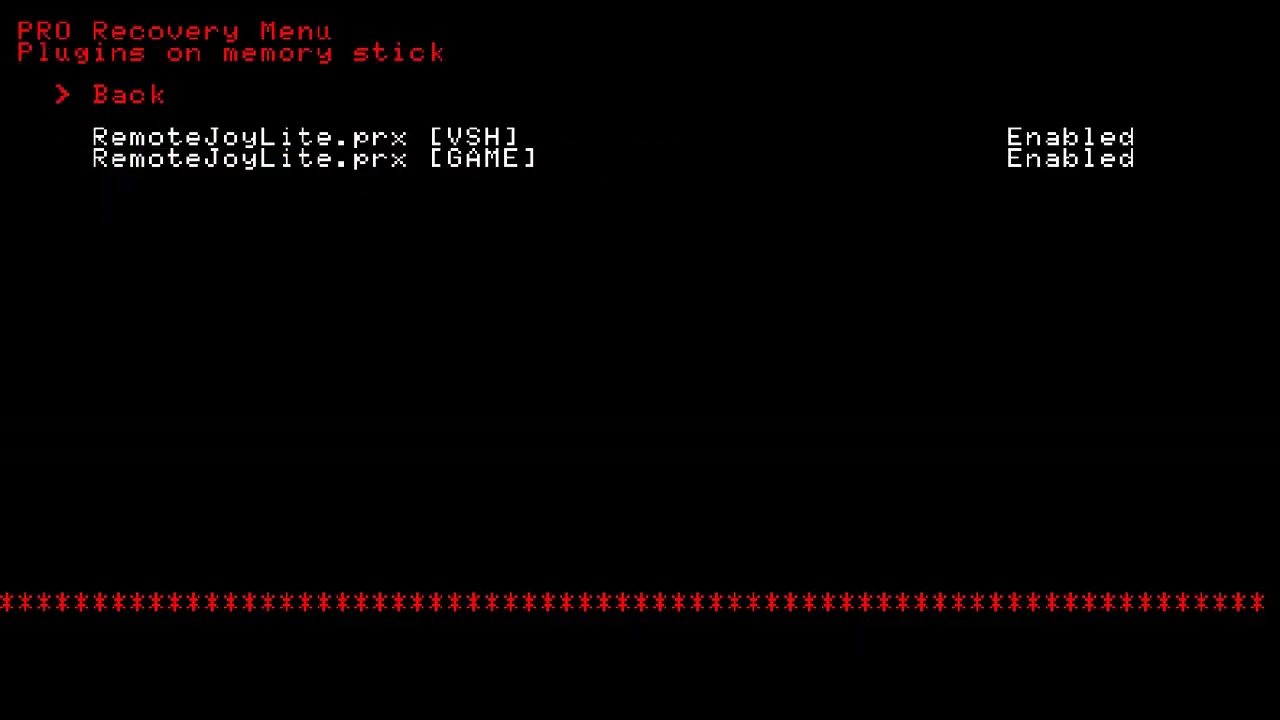
key("Down")
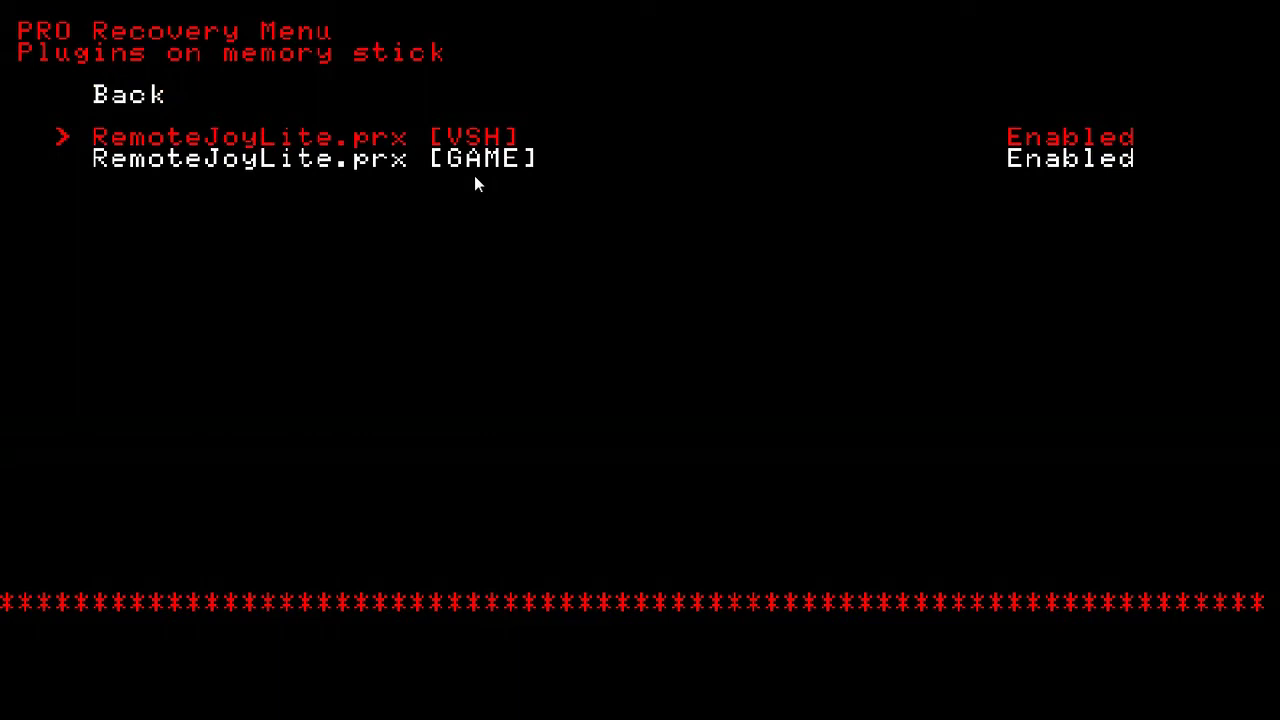
key("Down")
key("Up")
key("Down")
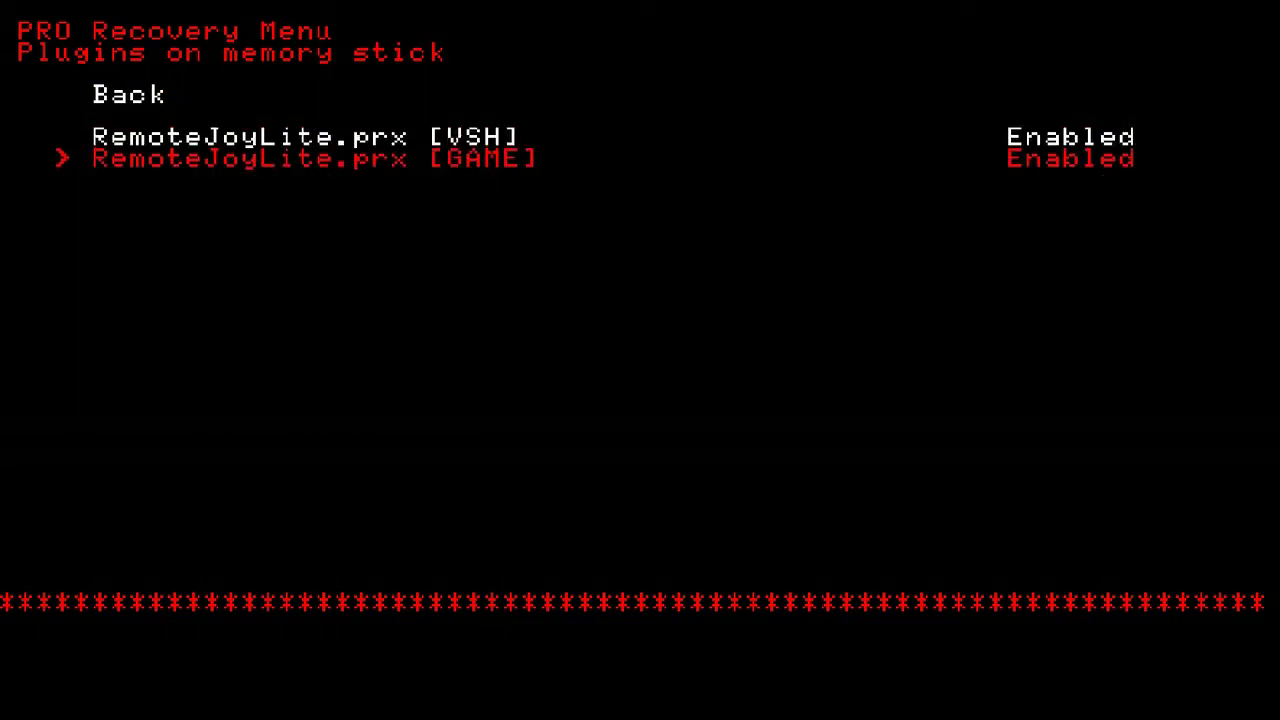
key("Up")
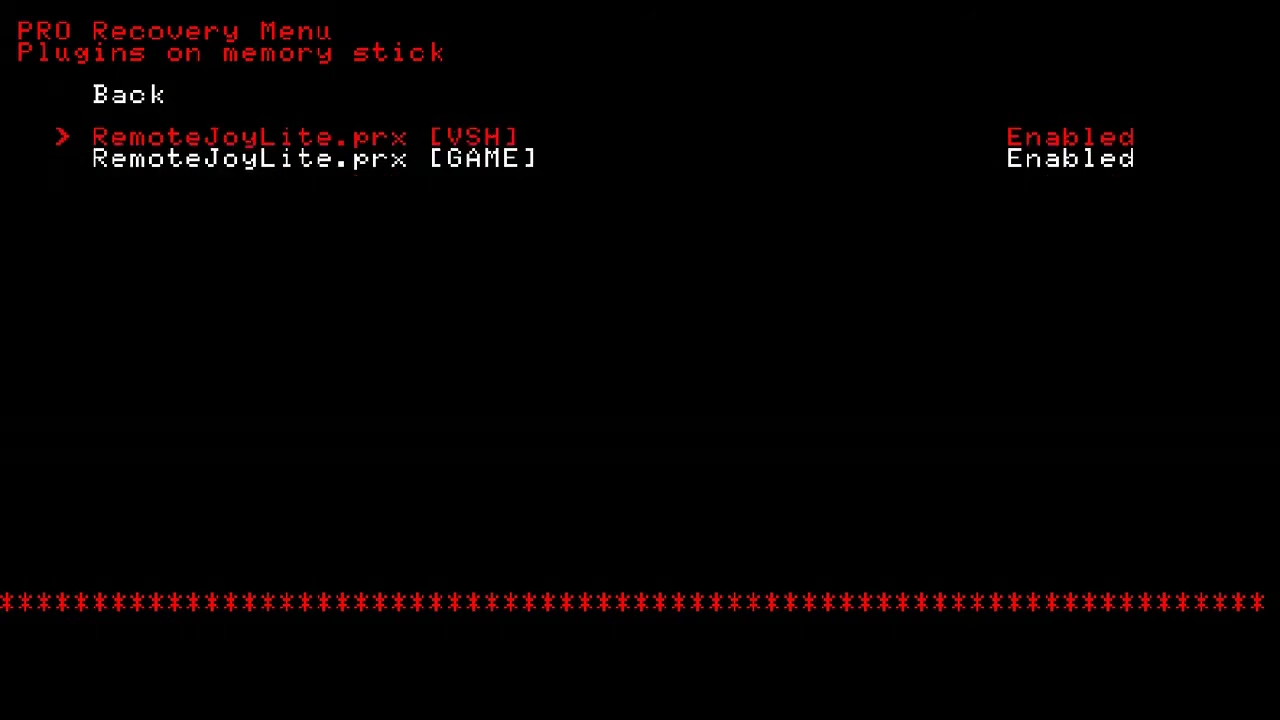
key("Up")
key("Return")
key("Down")
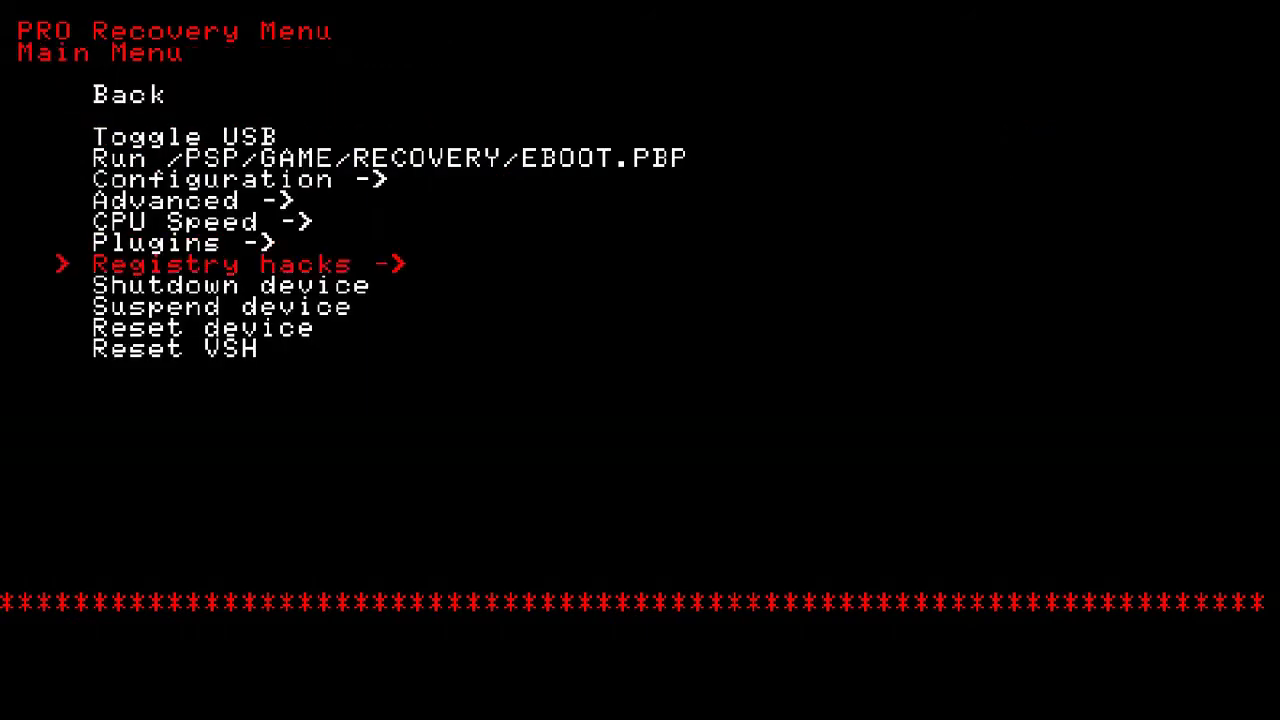
key("Down")
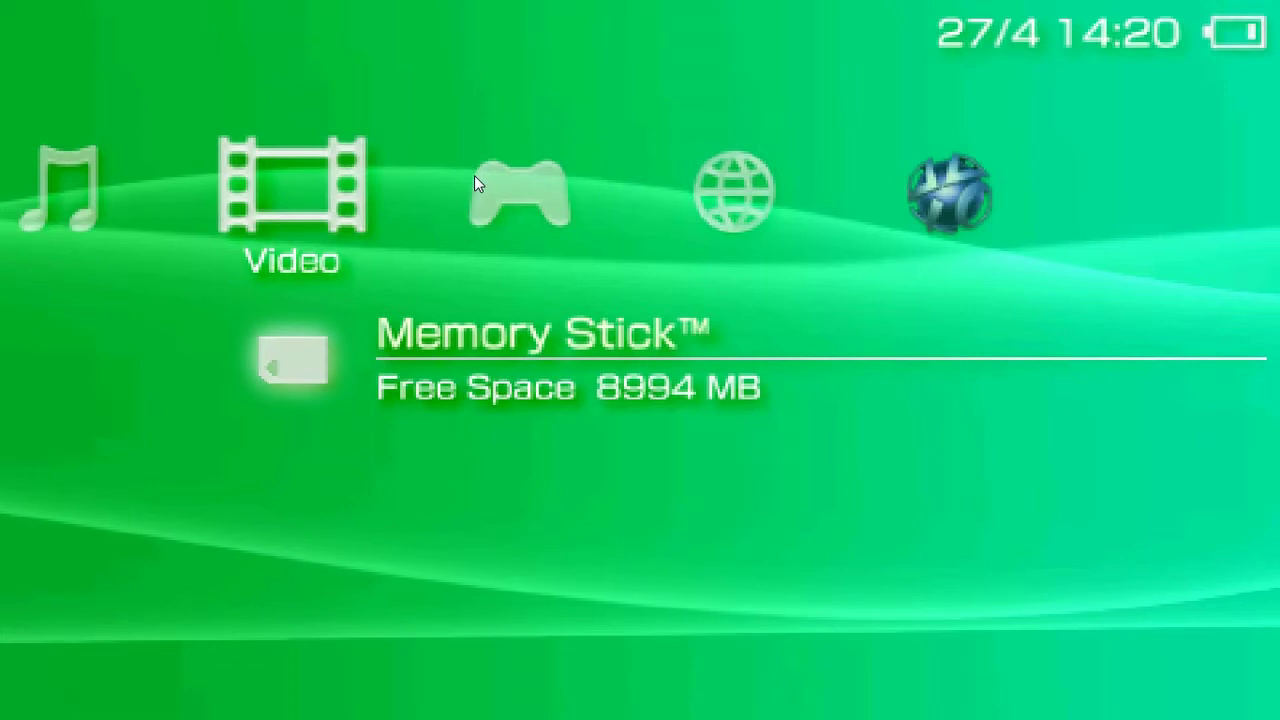
Step: Choose Reset VSH in the PSP's recovery menu, then take the viewer out of full screen
key("Select")
key("Up")
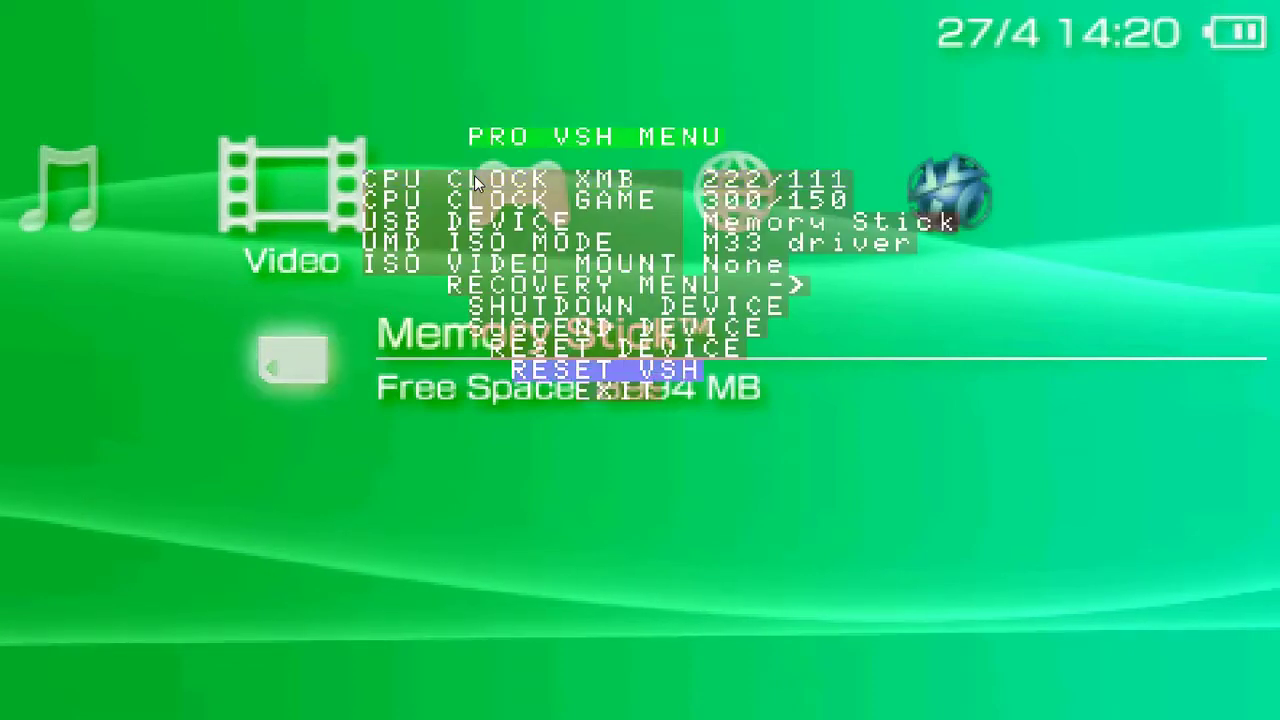
key("Up")
key("Down")
key("Up")
key("Up")
key("Up")
key("Up")
key("Select")
key("Up")
key("Up")
key("Down")
key("Return")
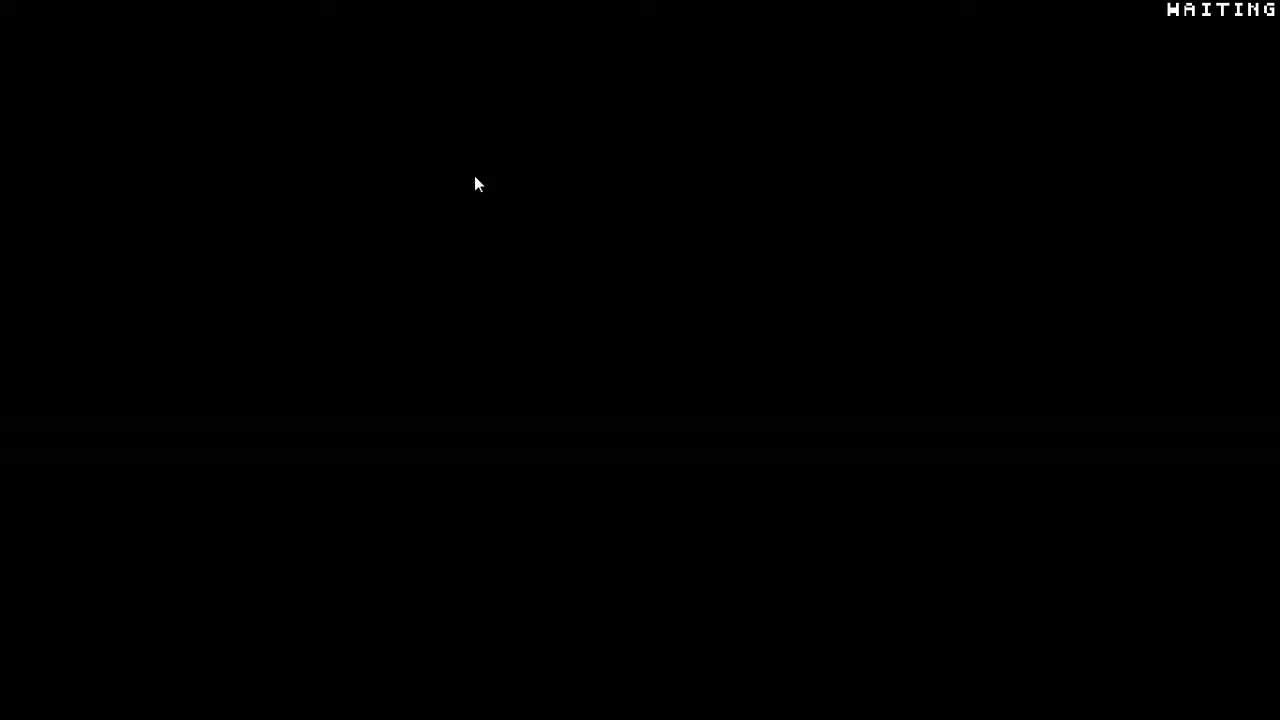
double_click(1181, 18)
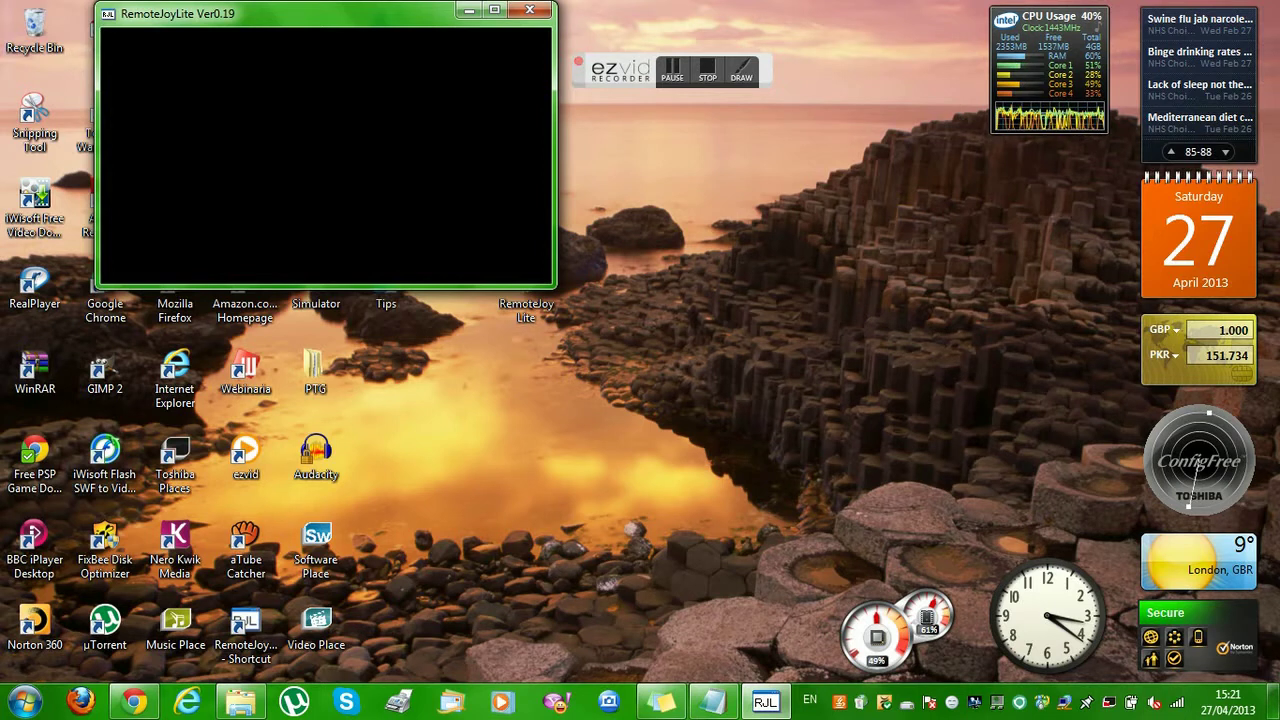
Step: Close RemoteJoyLite, reopen it twice from the desktop shortcut, and close it each time
left_click(529, 10)
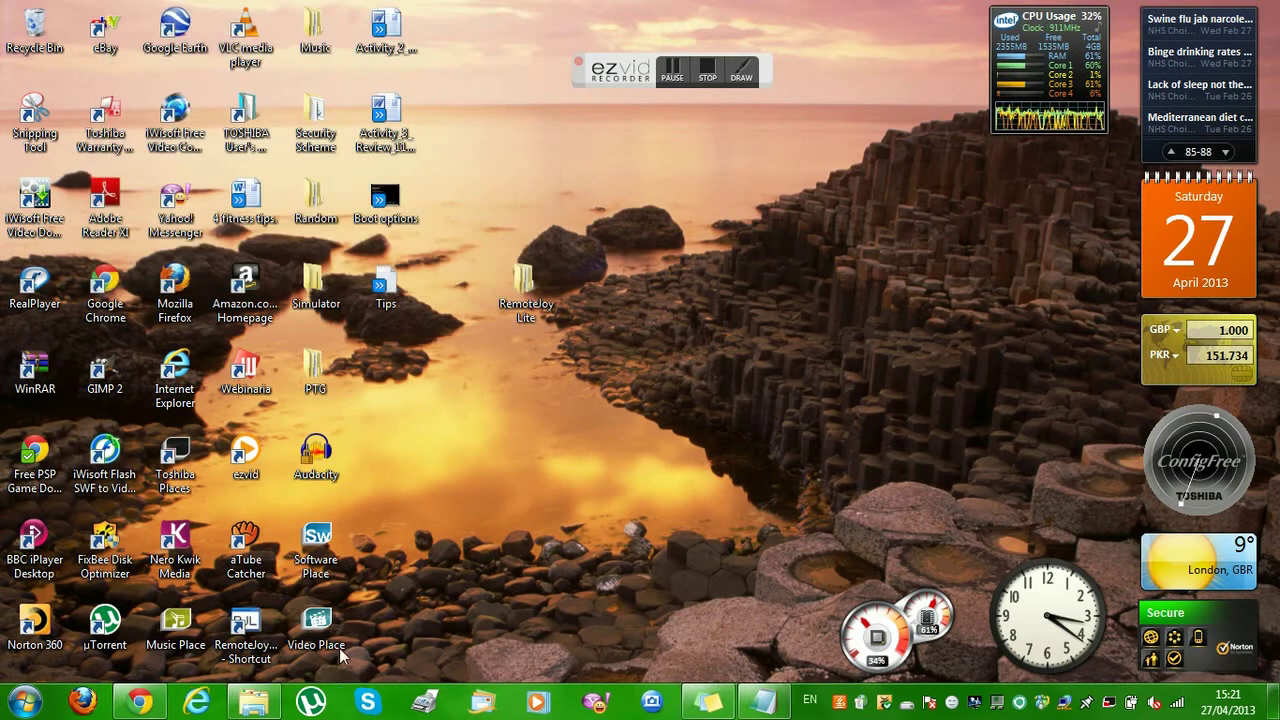
double_click(262, 640)
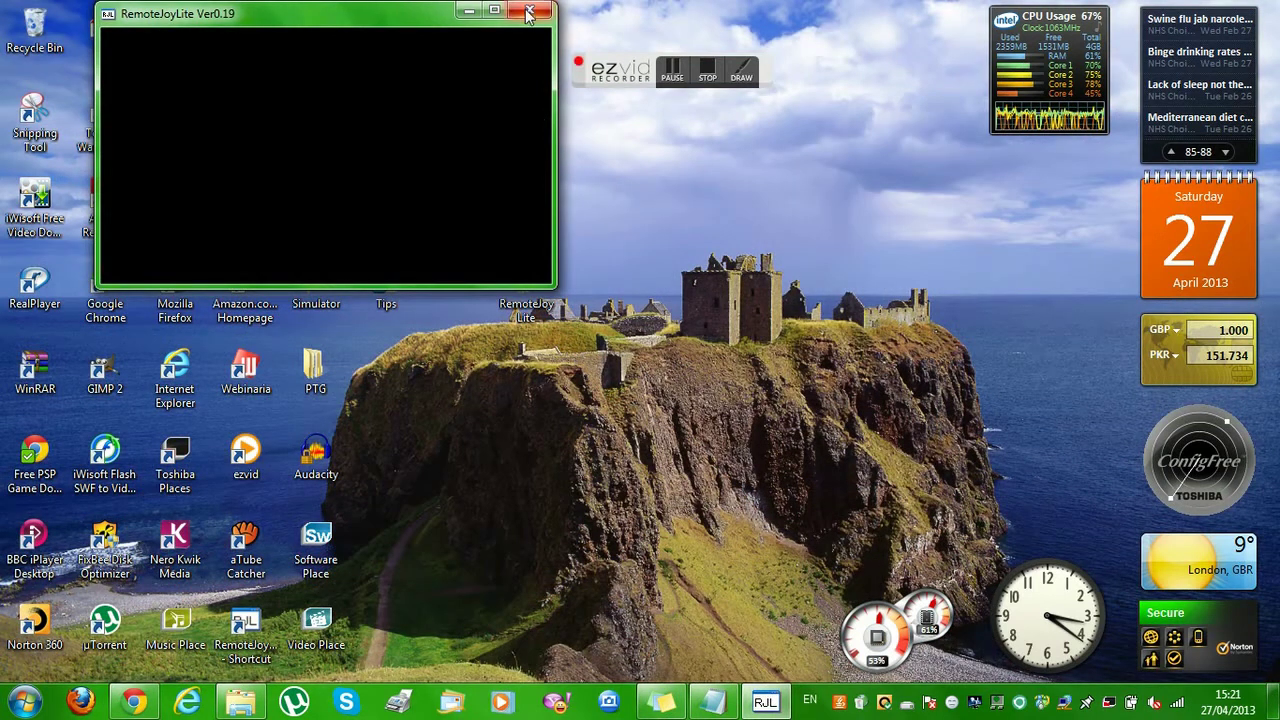
left_click(529, 10)
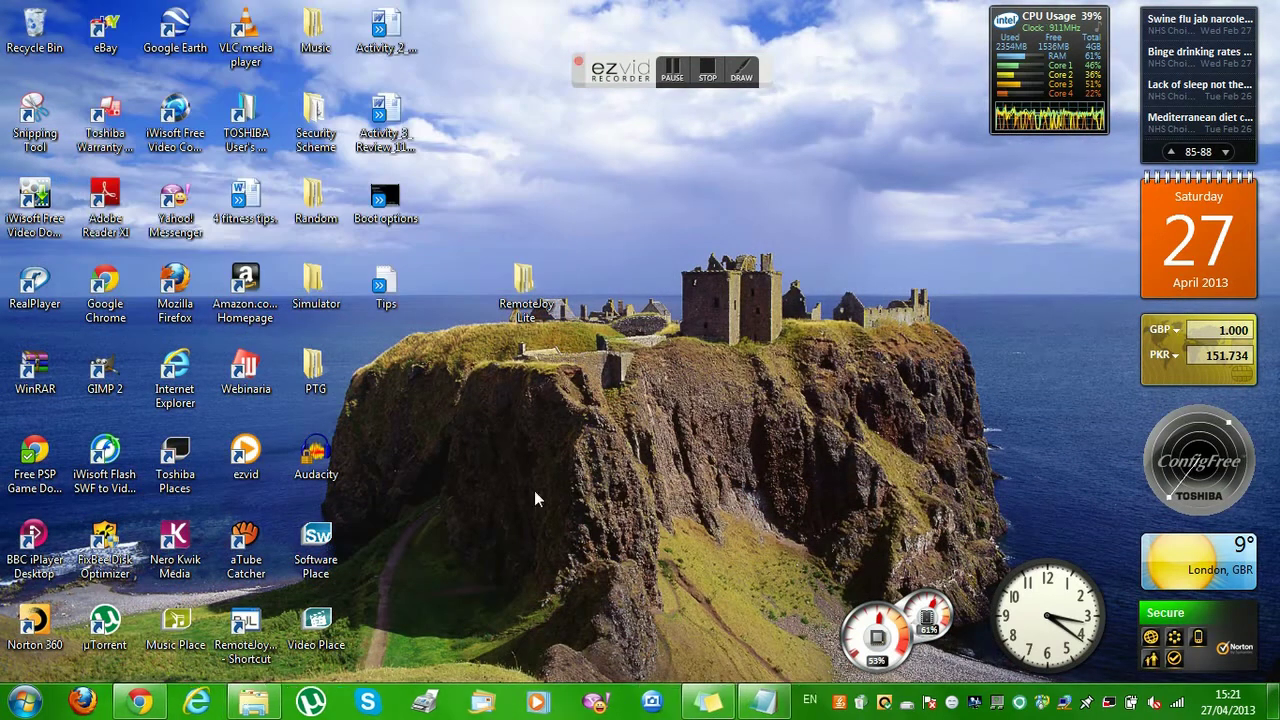
double_click(260, 648)
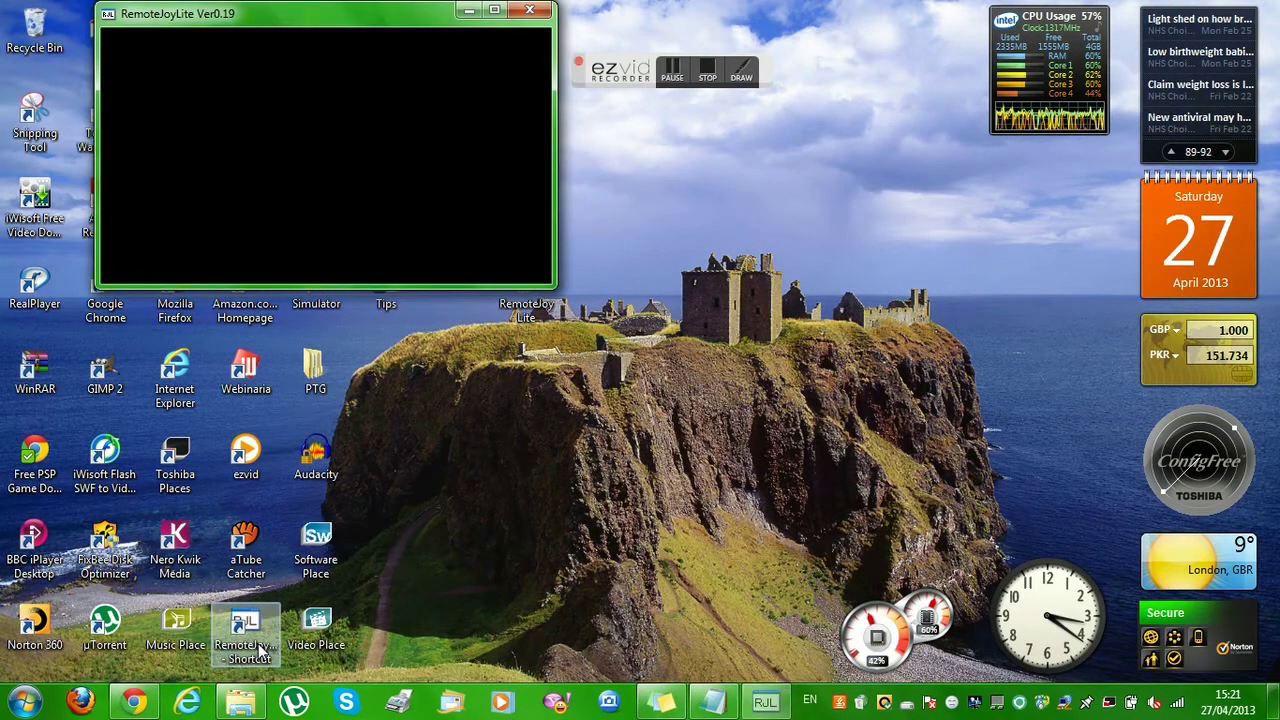
left_click(525, 17)
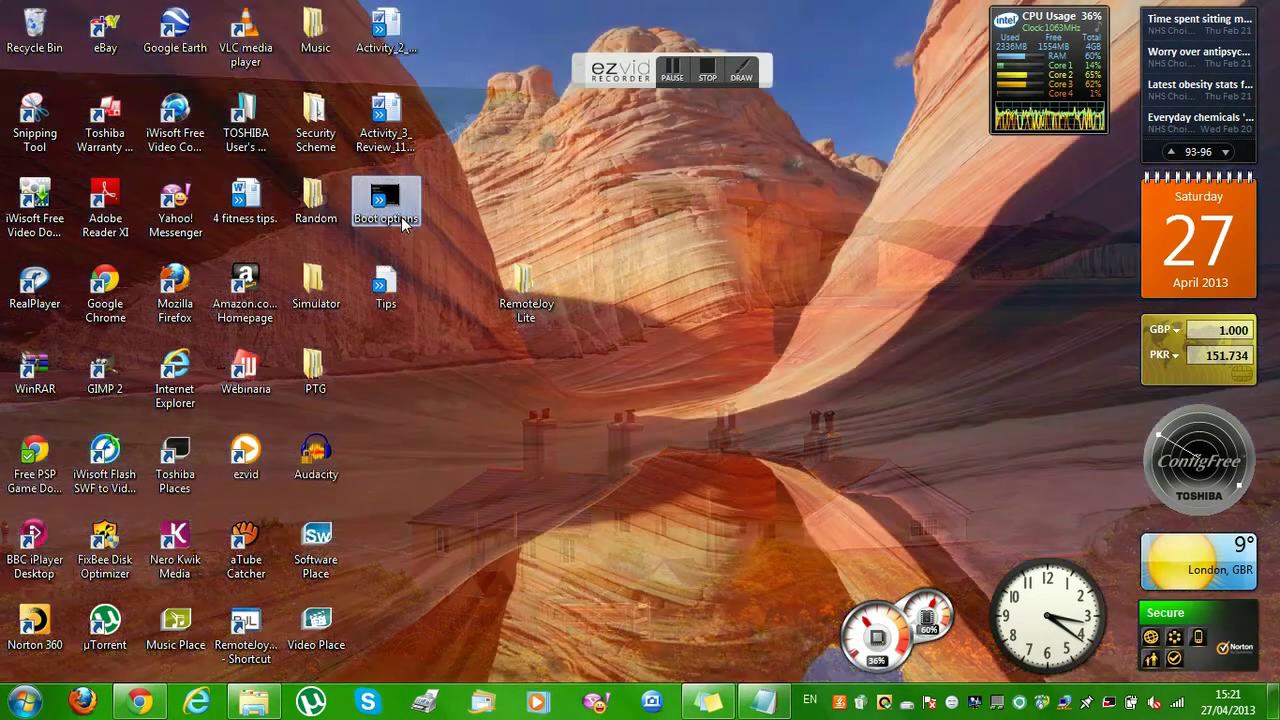
Step: Open the Boot options image and zoom in far enough to read the Advanced Boot Options screen
double_click(404, 222)
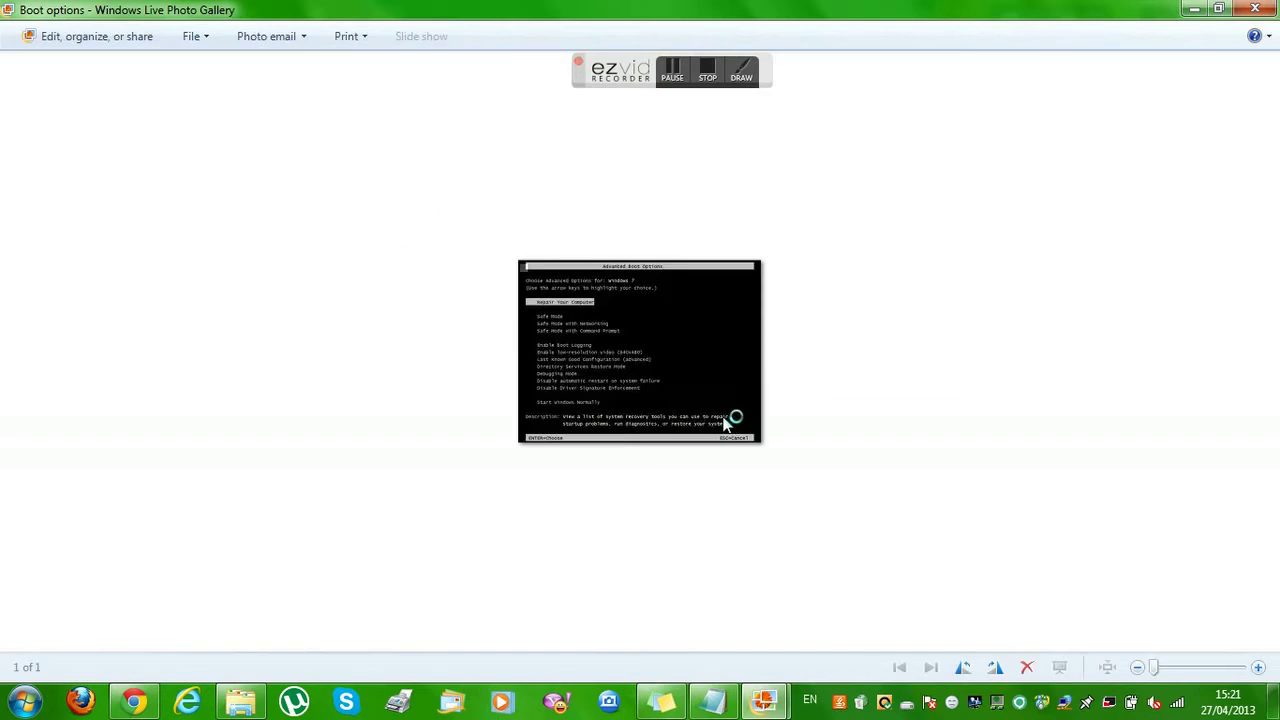
left_click(1258, 667)
left_click(1258, 667)
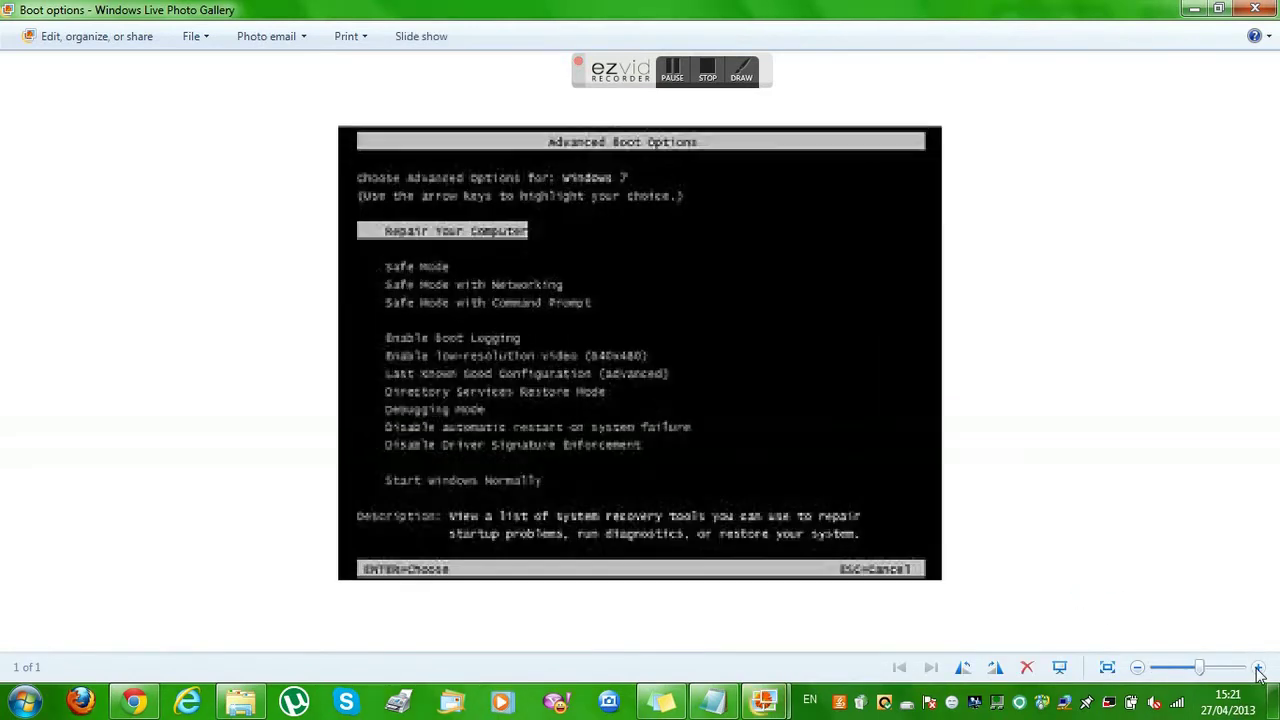
left_click(1258, 667)
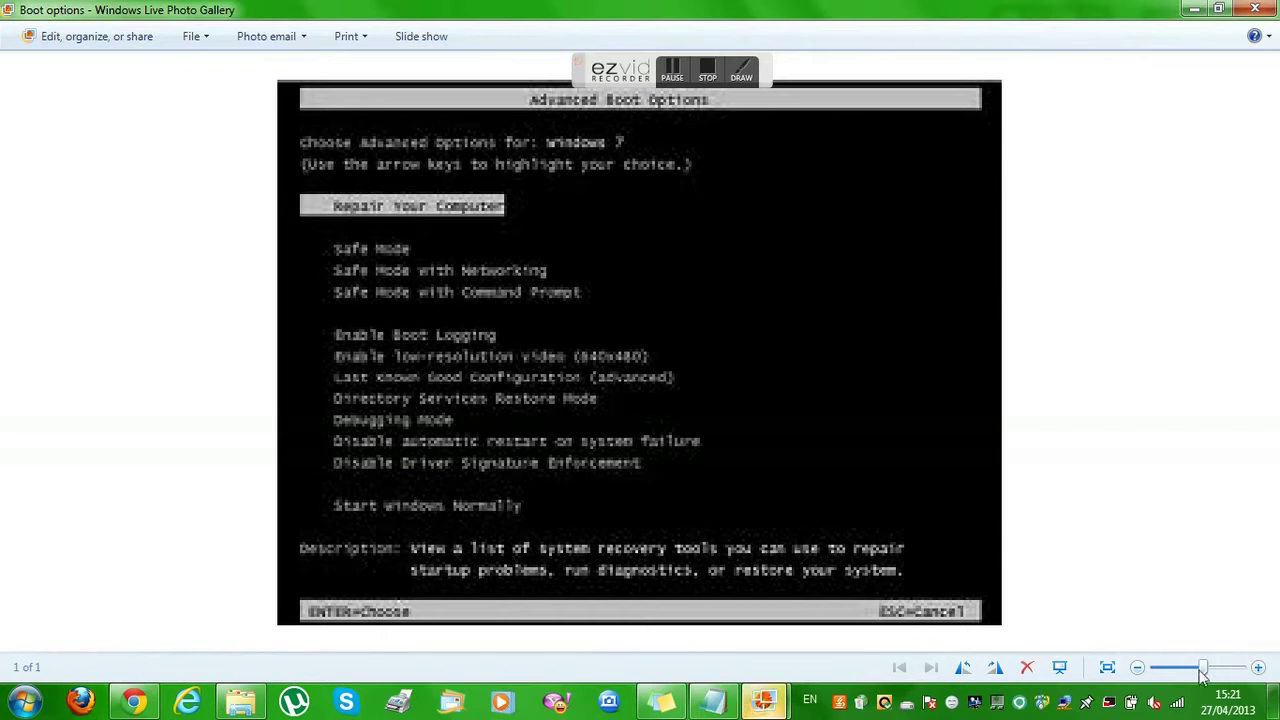
left_click_drag(1203, 668, 1163, 665)
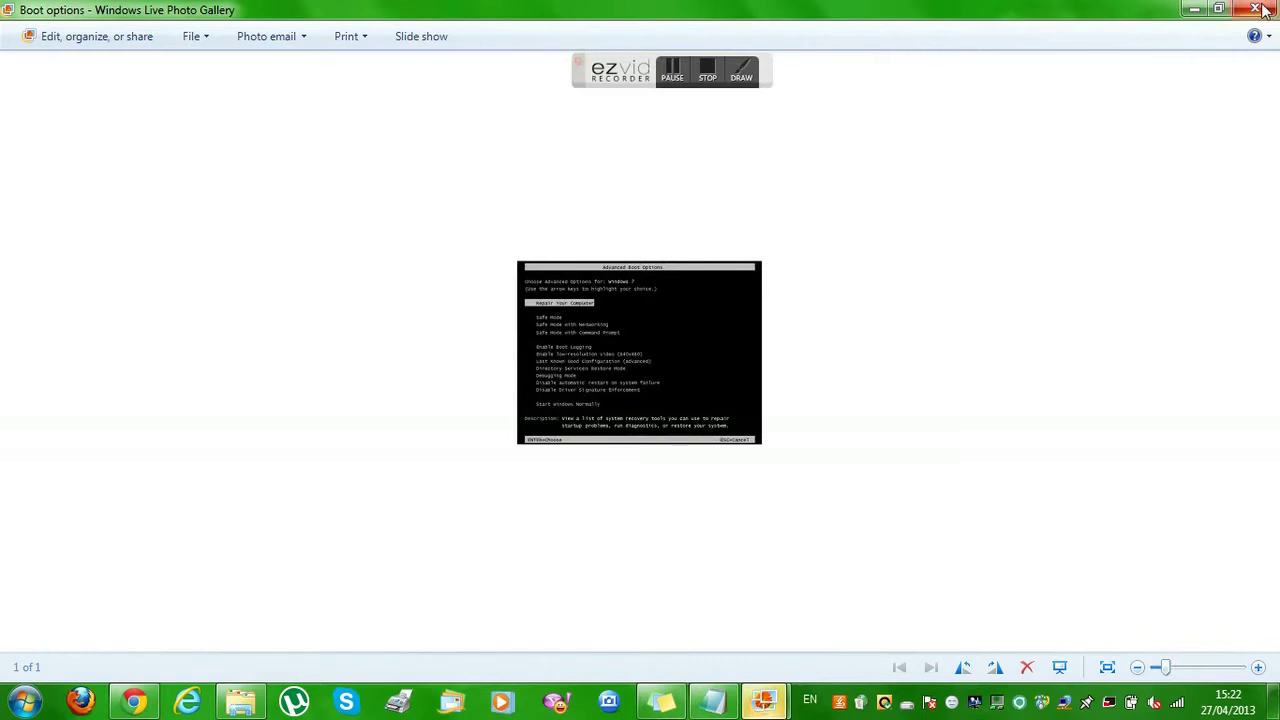
Step: Close Windows Live Photo Gallery and return to the desktop
key("super+g")
left_click(890, 97)
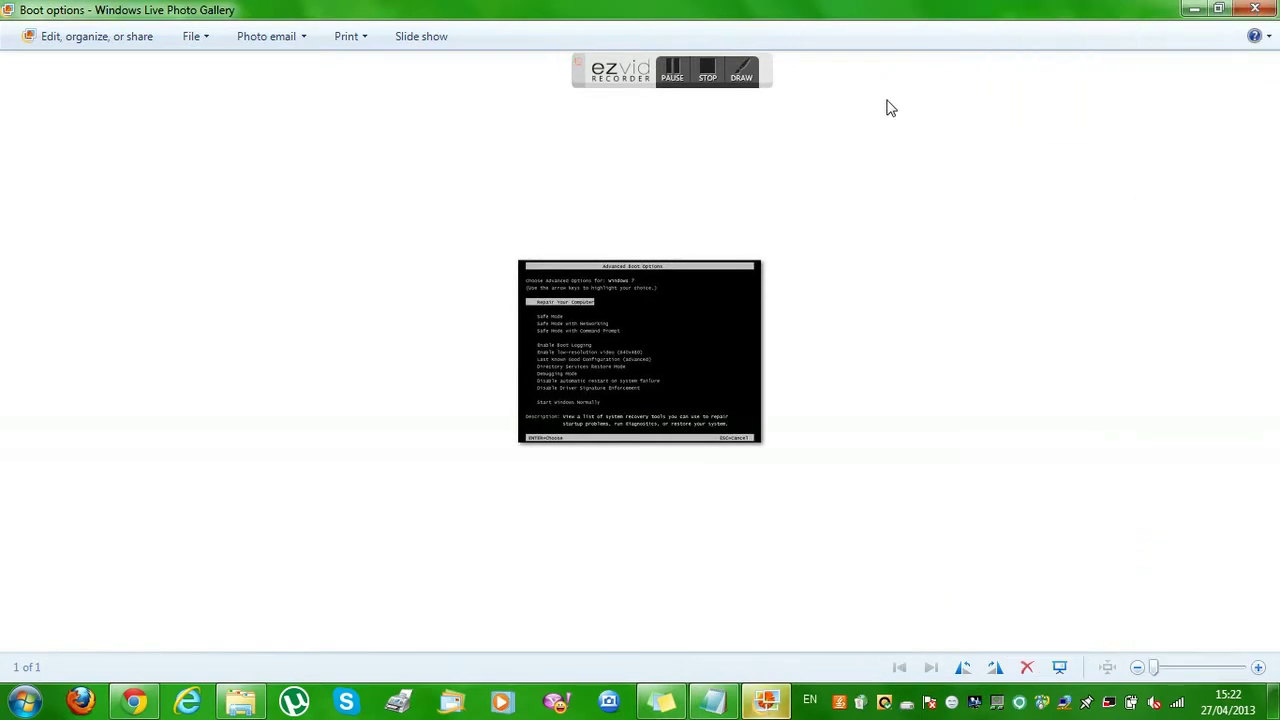
left_click(1258, 9)
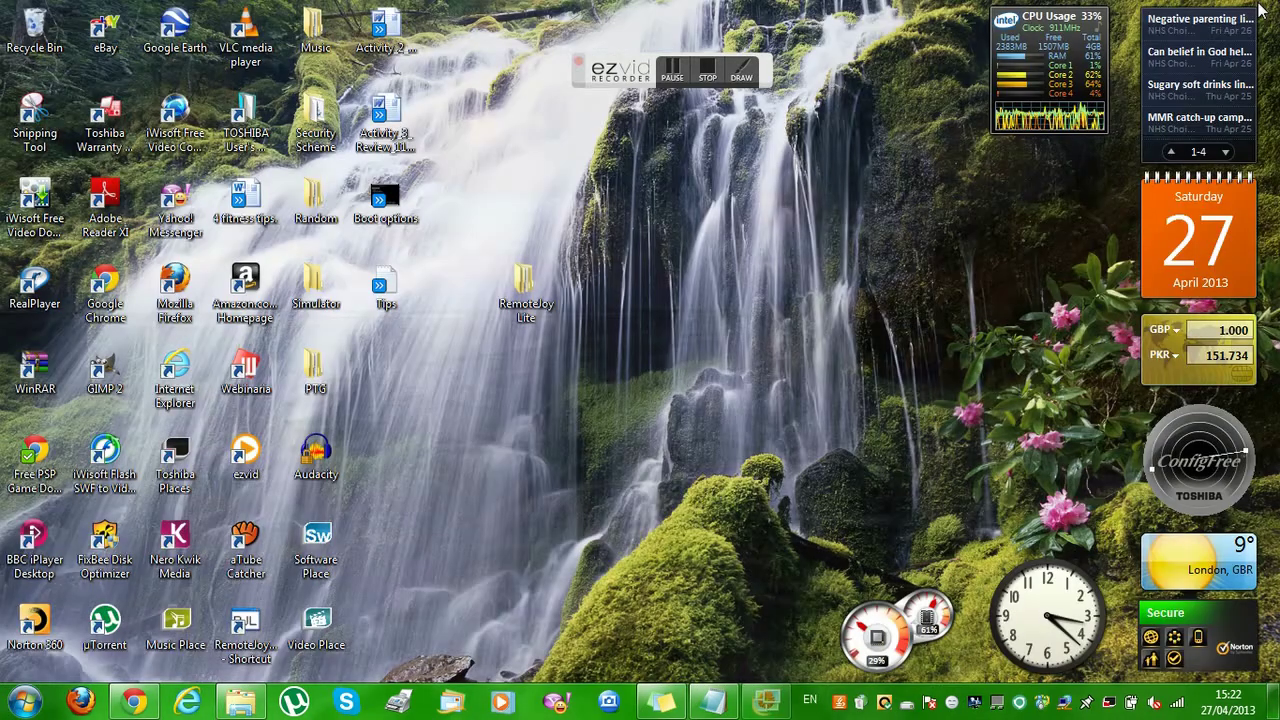
Step: Empty the Recycle Bin, confirming permanent deletion of its items
right_click(22, 22)
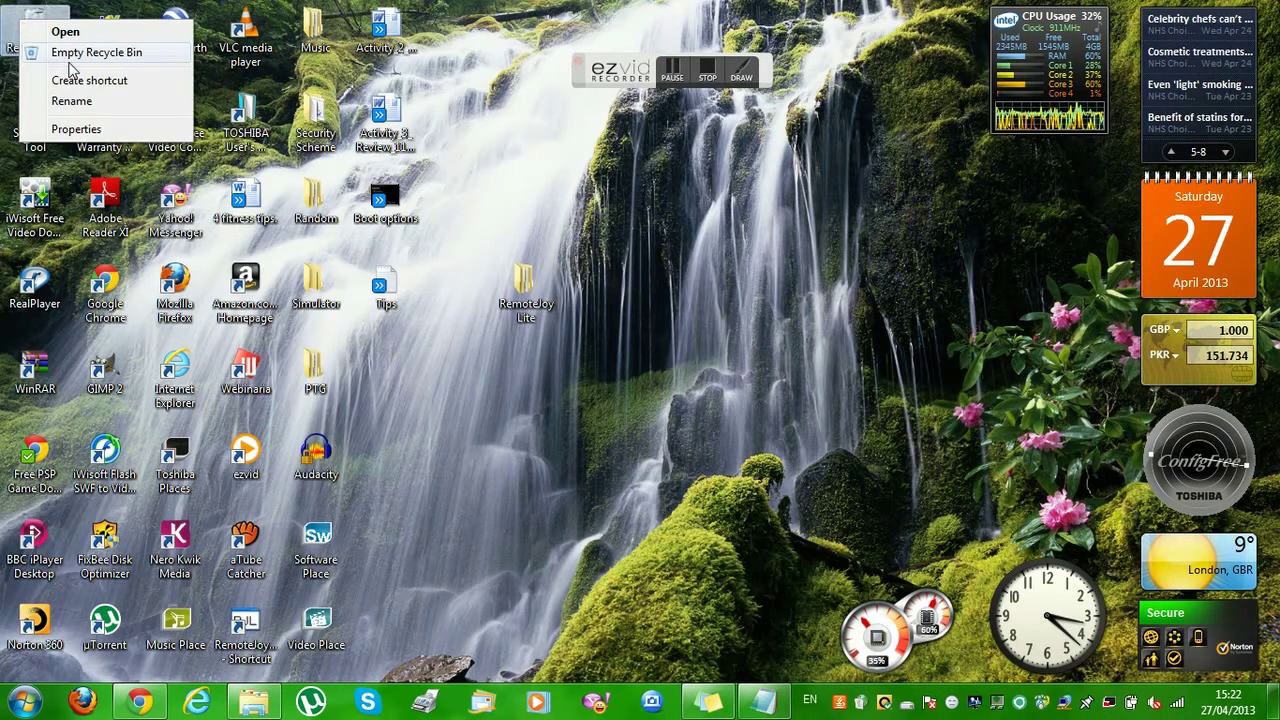
left_click(60, 55)
left_click(708, 363)
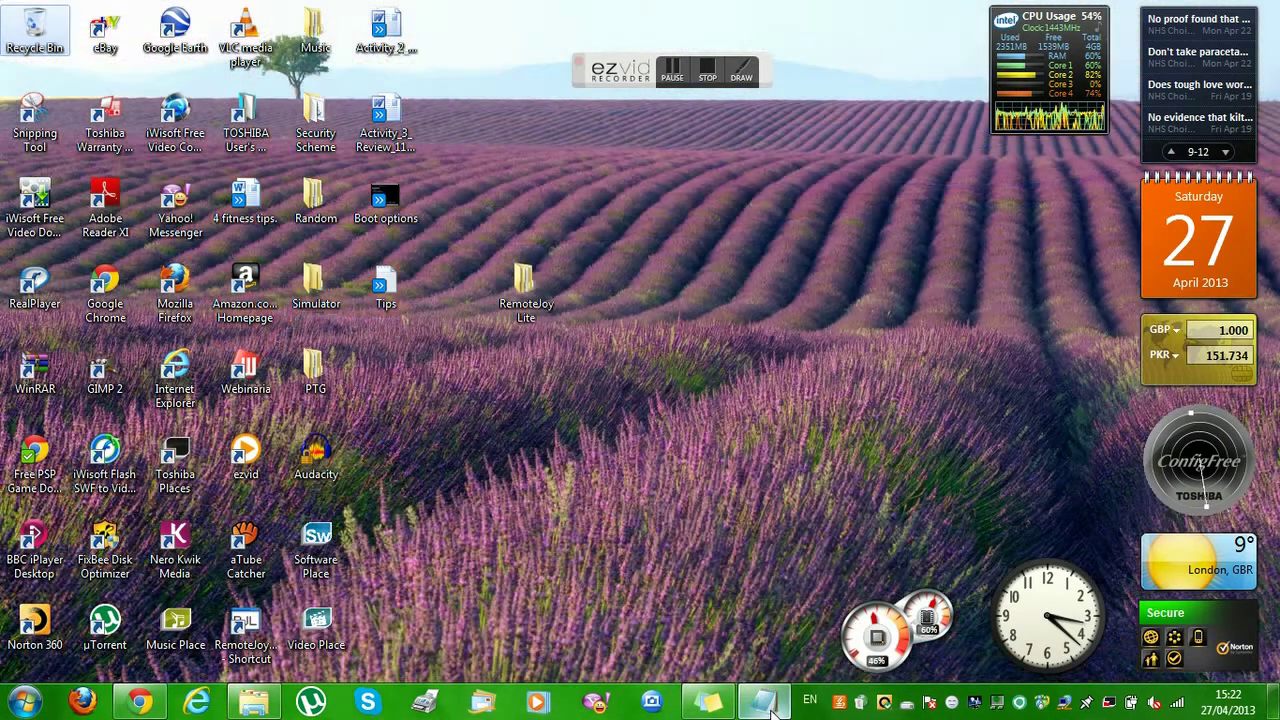
mouse_move(763, 703)
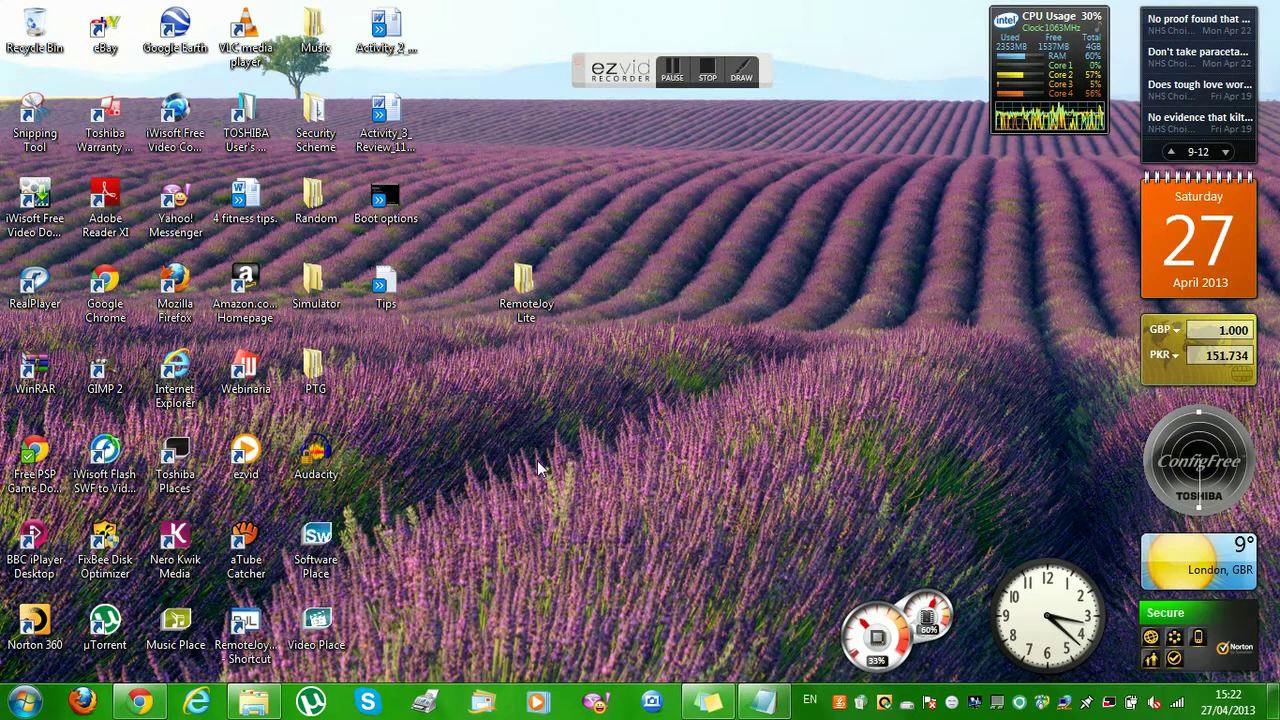
Step: Search the Start menu for device installation settings, trimming the misspelled query back to 'device'
key("super")
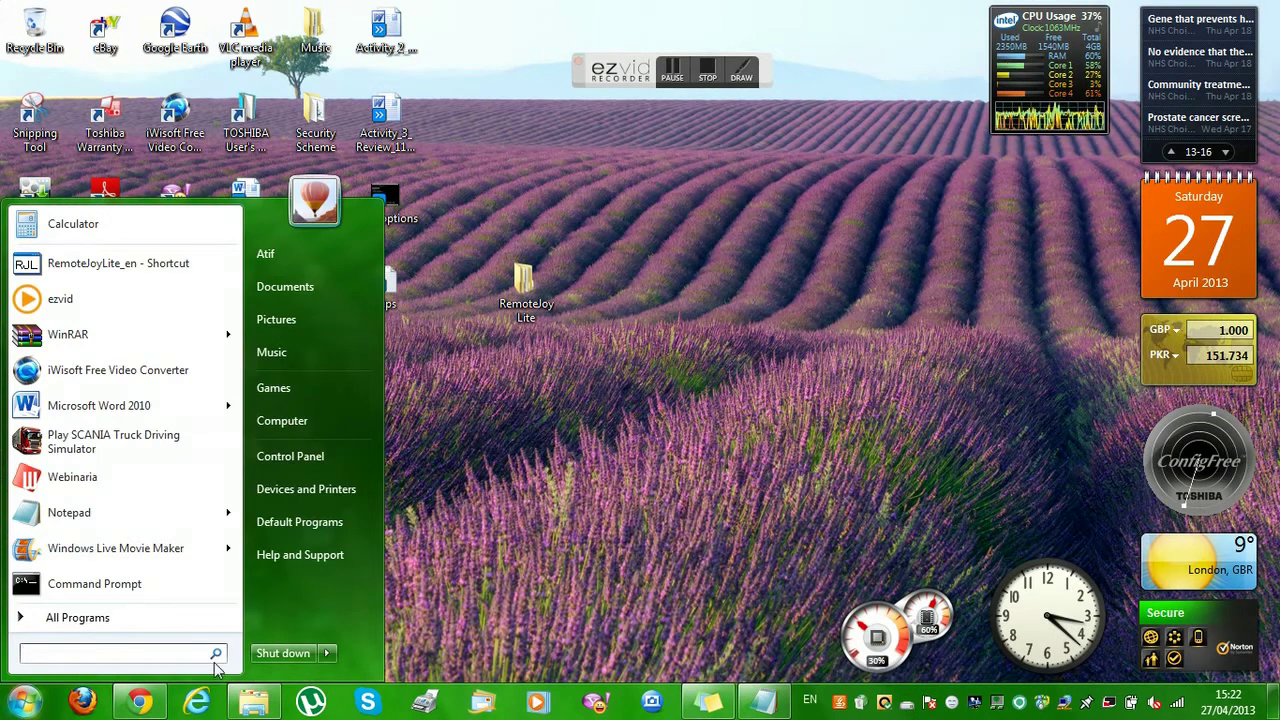
type("de")
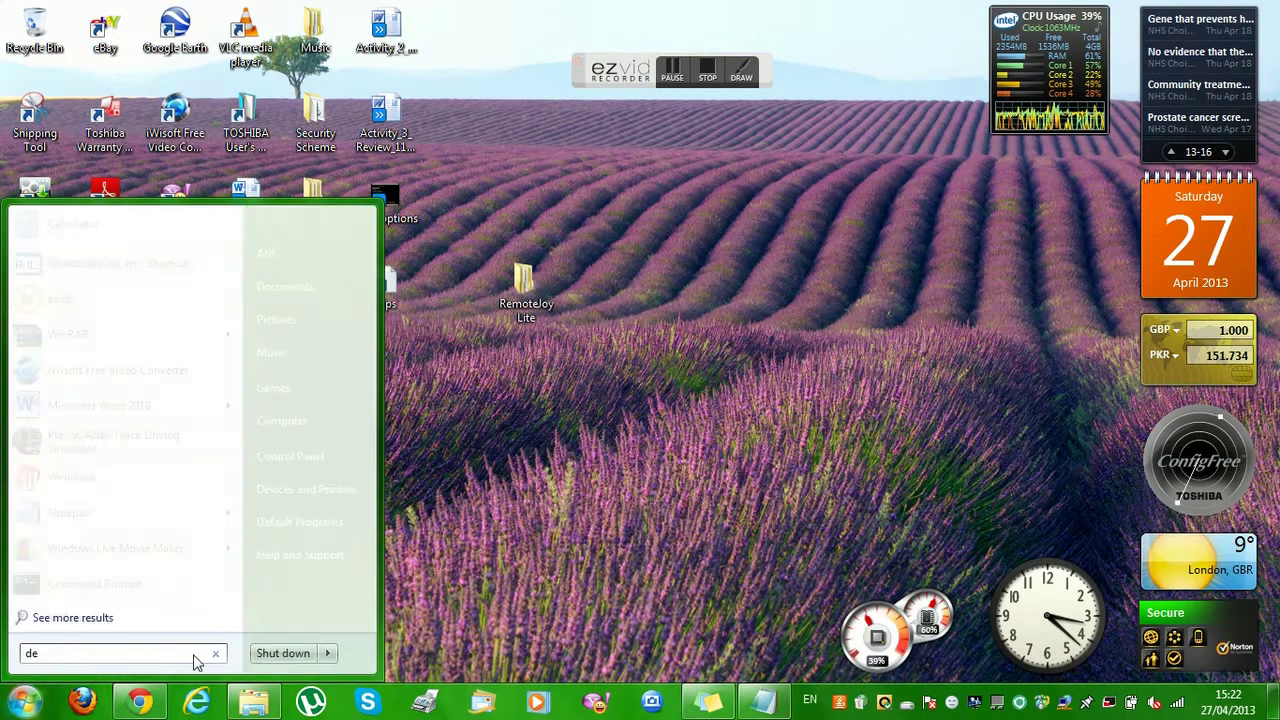
type("vi")
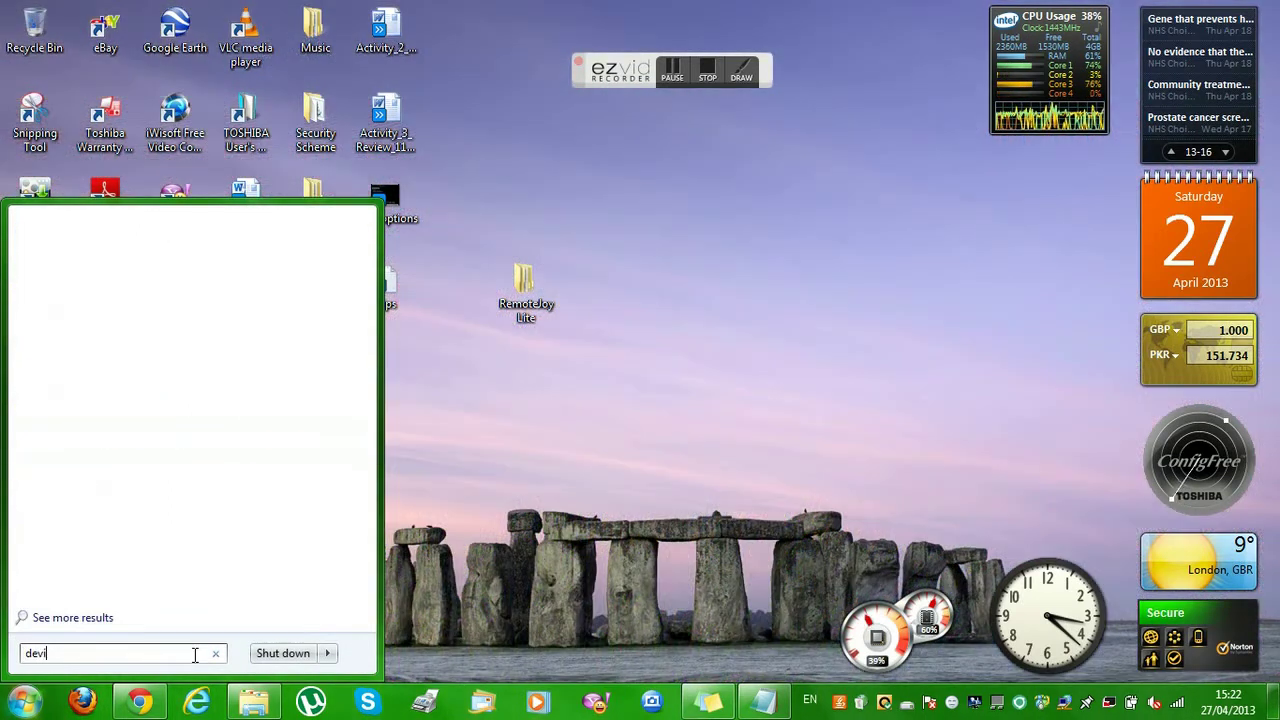
type("ce insatallay")
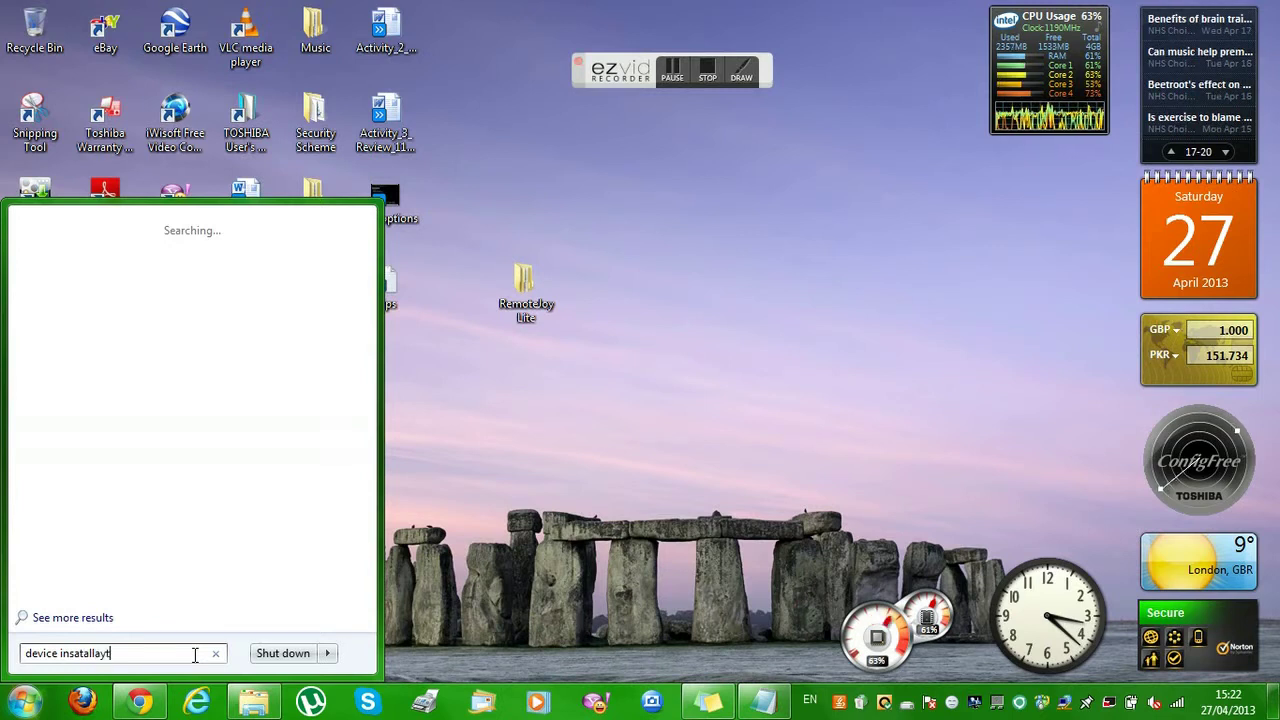
type("t")
key("BackSpace")
key("BackSpace")
type("tion seetings")
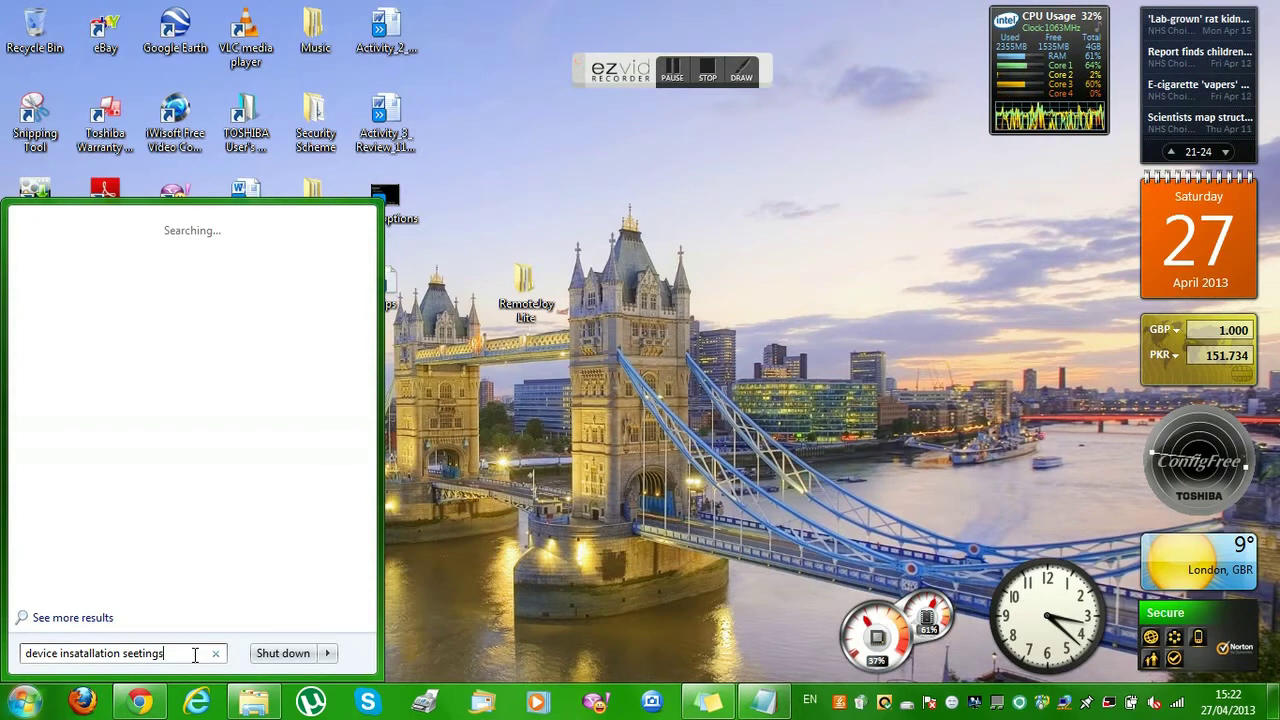
key("BackSpace")
key("BackSpace")
key("BackSpace")
key("BackSpace")
key("BackSpace")
key("BackSpace")
key("BackSpace")
key("BackSpace")
key("BackSpace")
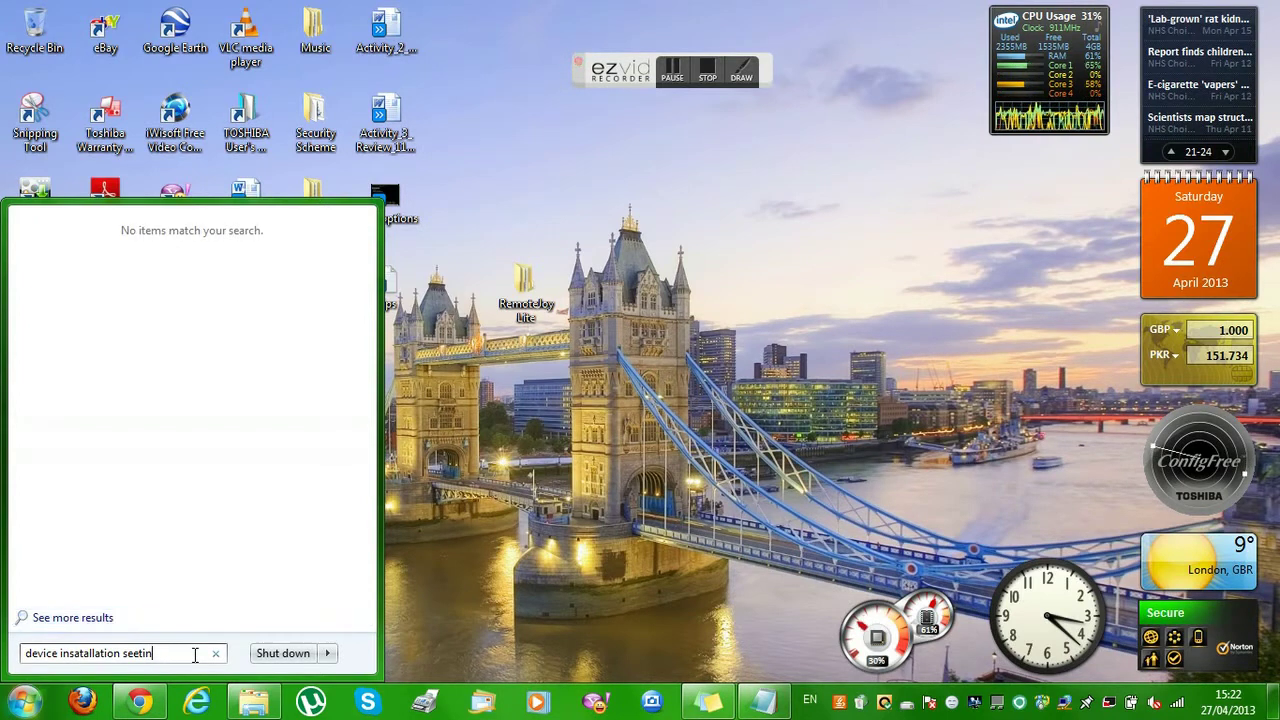
key("BackSpace")
key("BackSpace")
key("BackSpace")
key("BackSpace")
key("BackSpace")
key("BackSpace")
key("BackSpace")
key("BackSpace")
key("BackSpace")
key("BackSpace")
key("BackSpace")
key("BackSpace")
key("BackSpace")
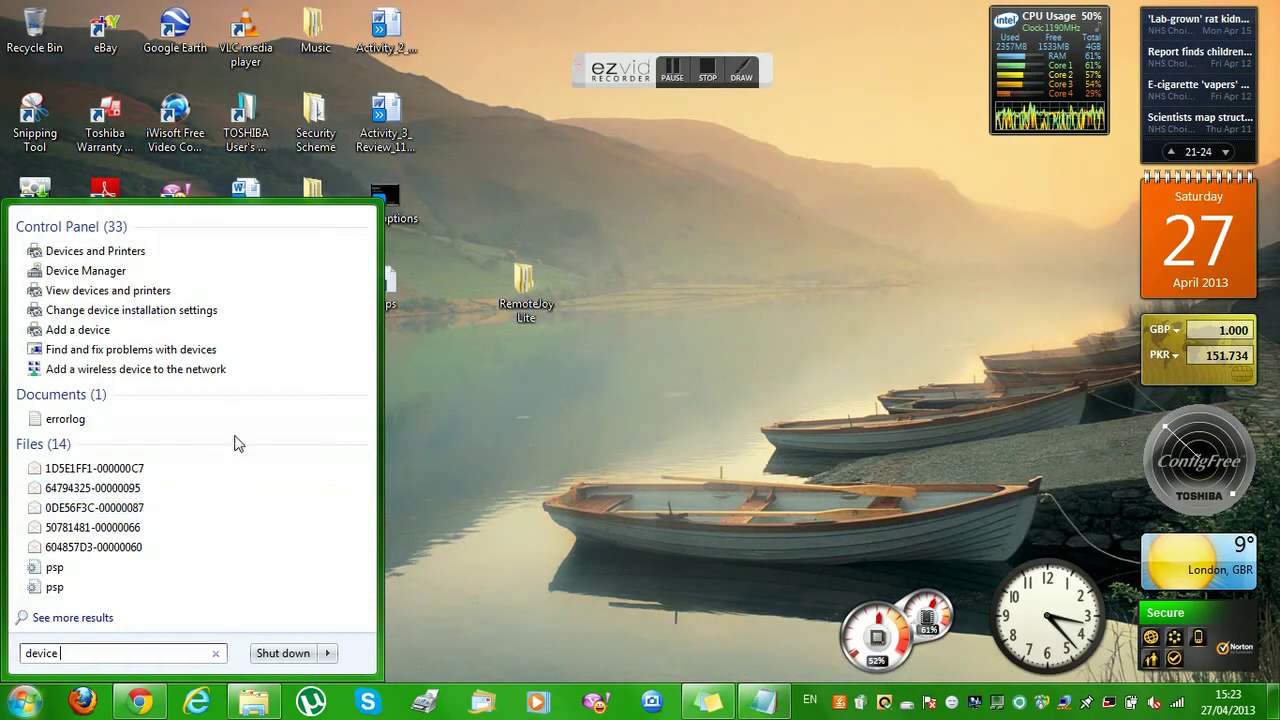
Step: Confirm Device Installation Settings never installs drivers from Windows Update, then bring back the Tips notes
left_click(183, 314)
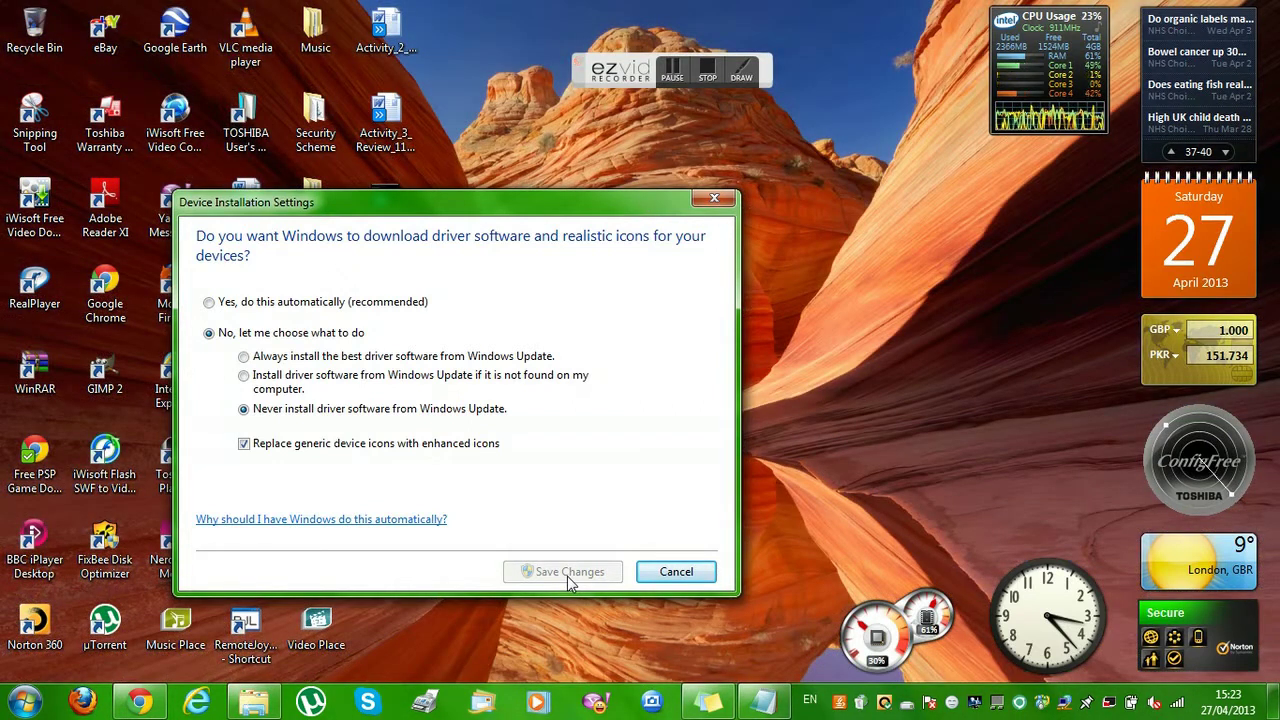
left_click(722, 202)
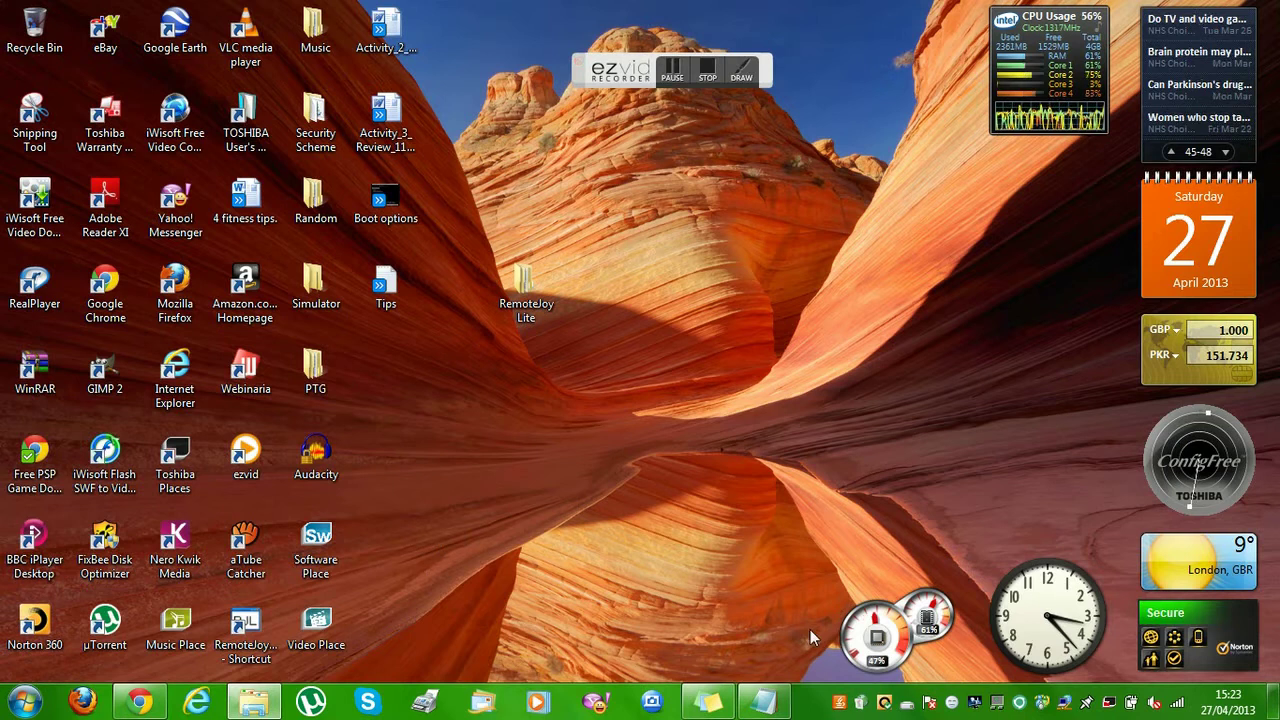
left_click(763, 700)
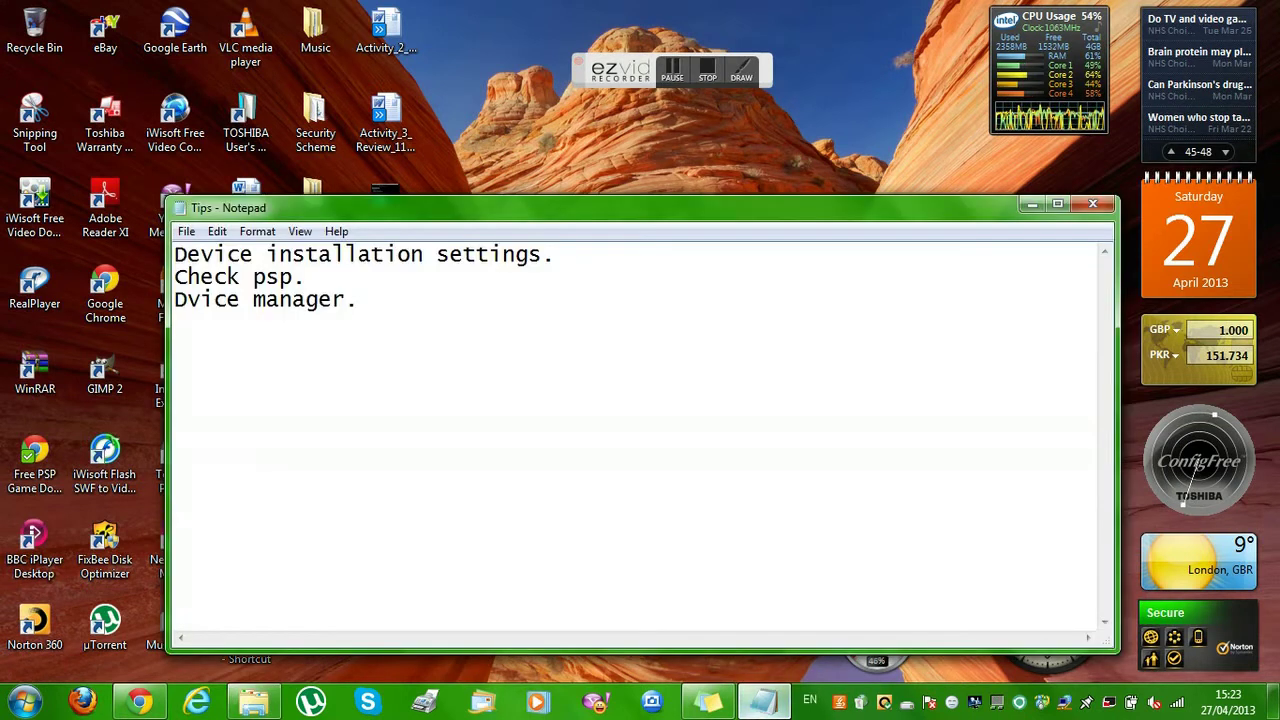
Step: Minimize the Tips notes and launch Device Manager from a Start search for 'device manager'
left_click(763, 700)
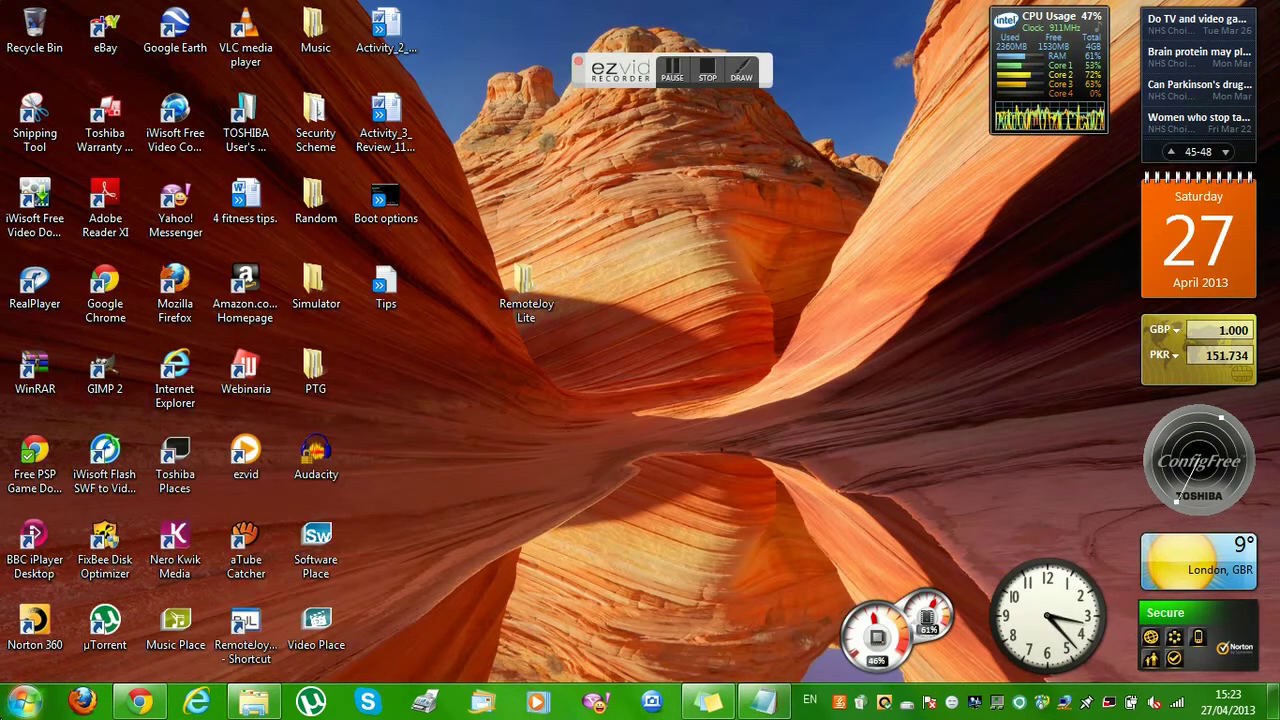
key("super")
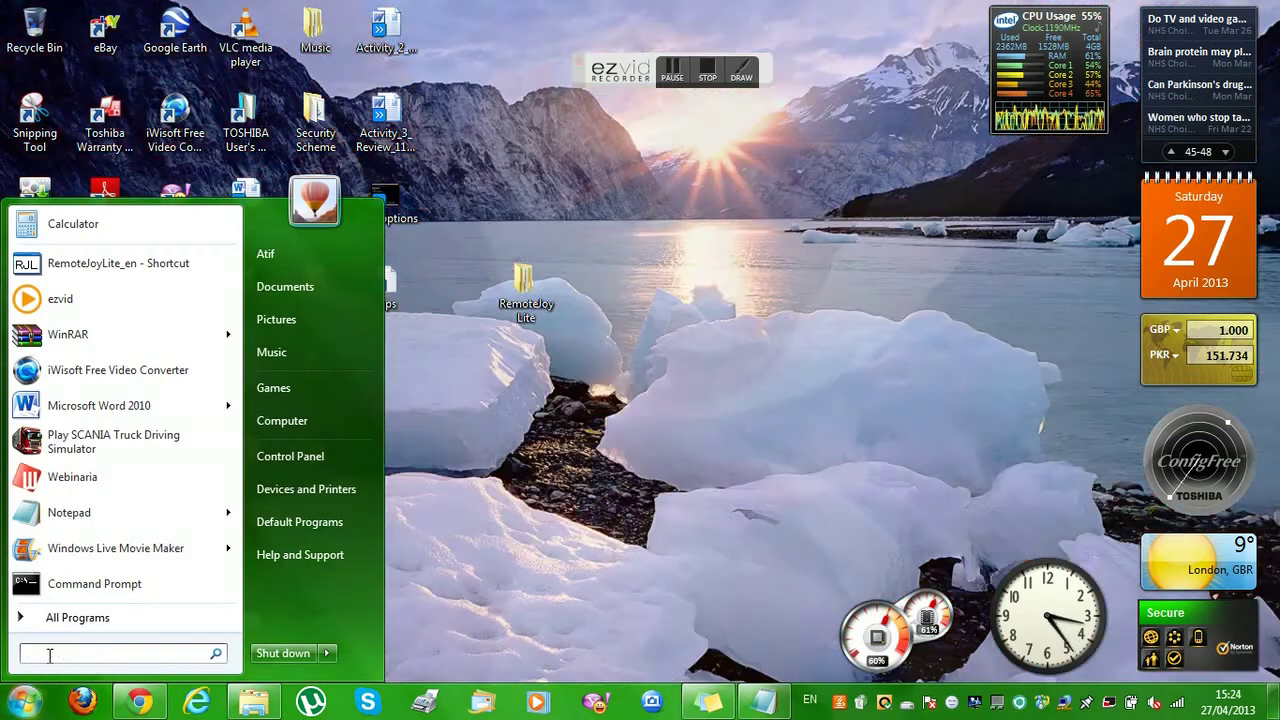
type("device manag")
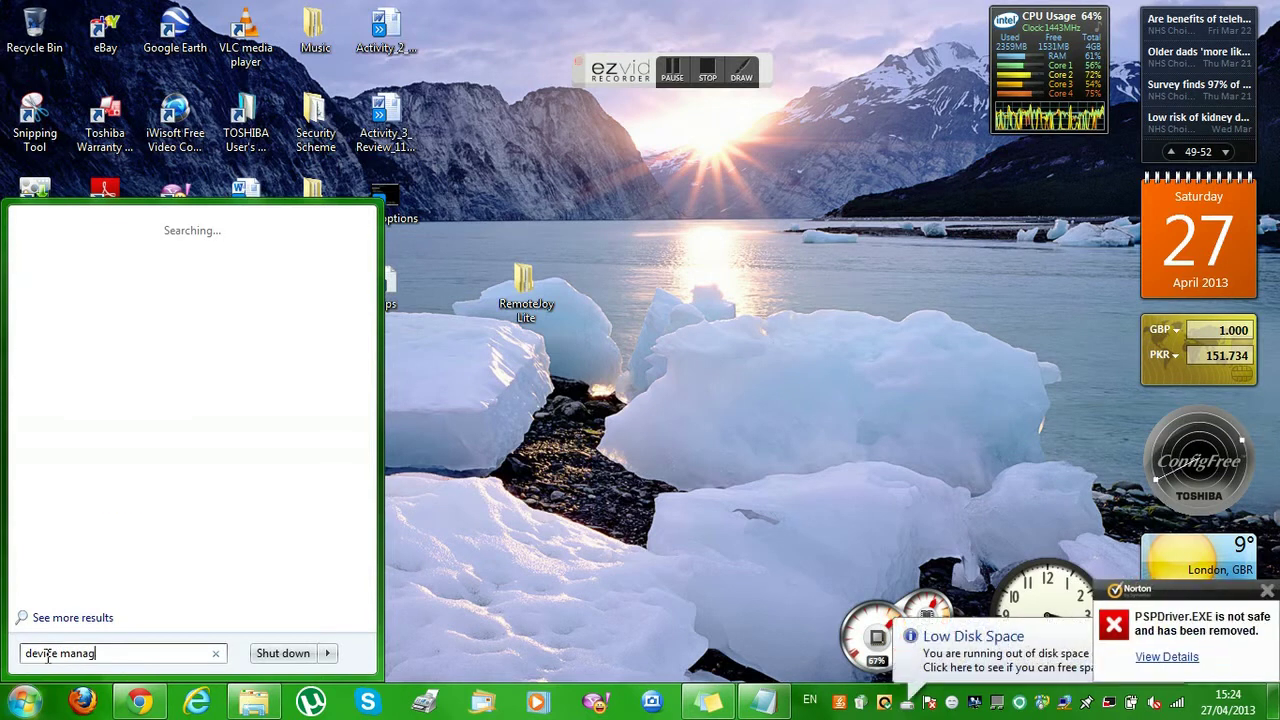
type("er")
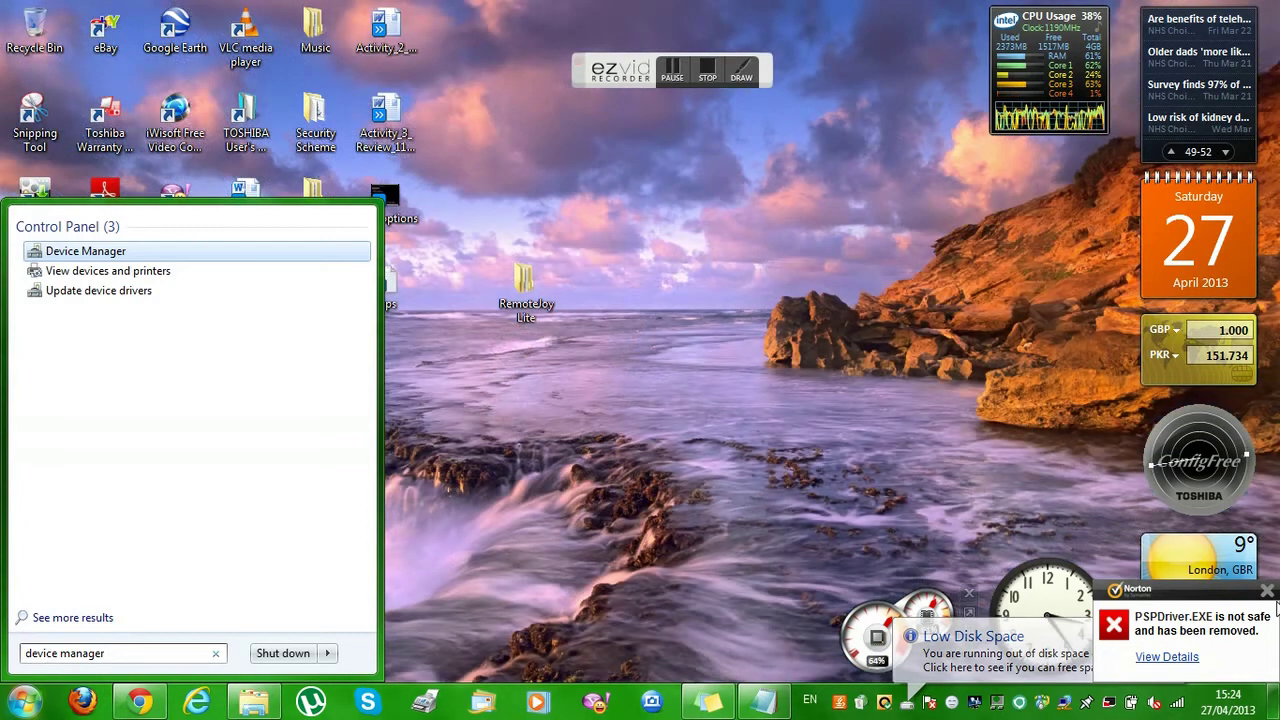
left_click(1267, 591)
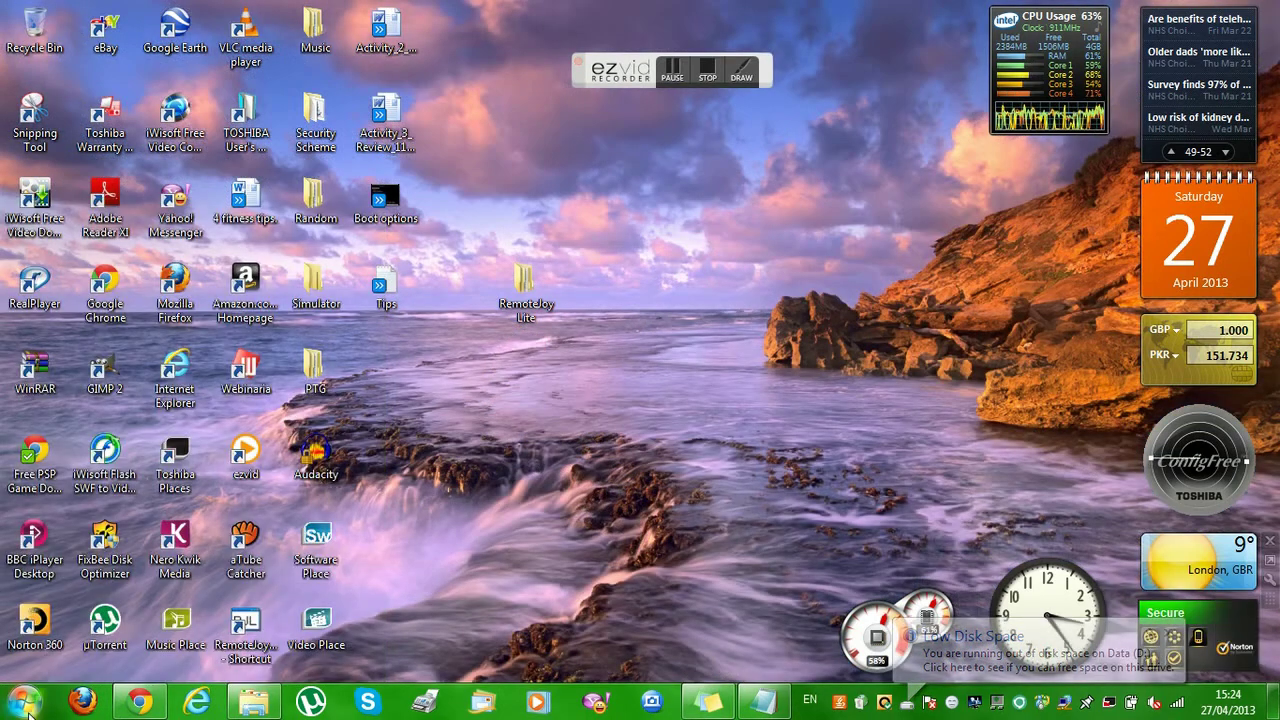
left_click(24, 703)
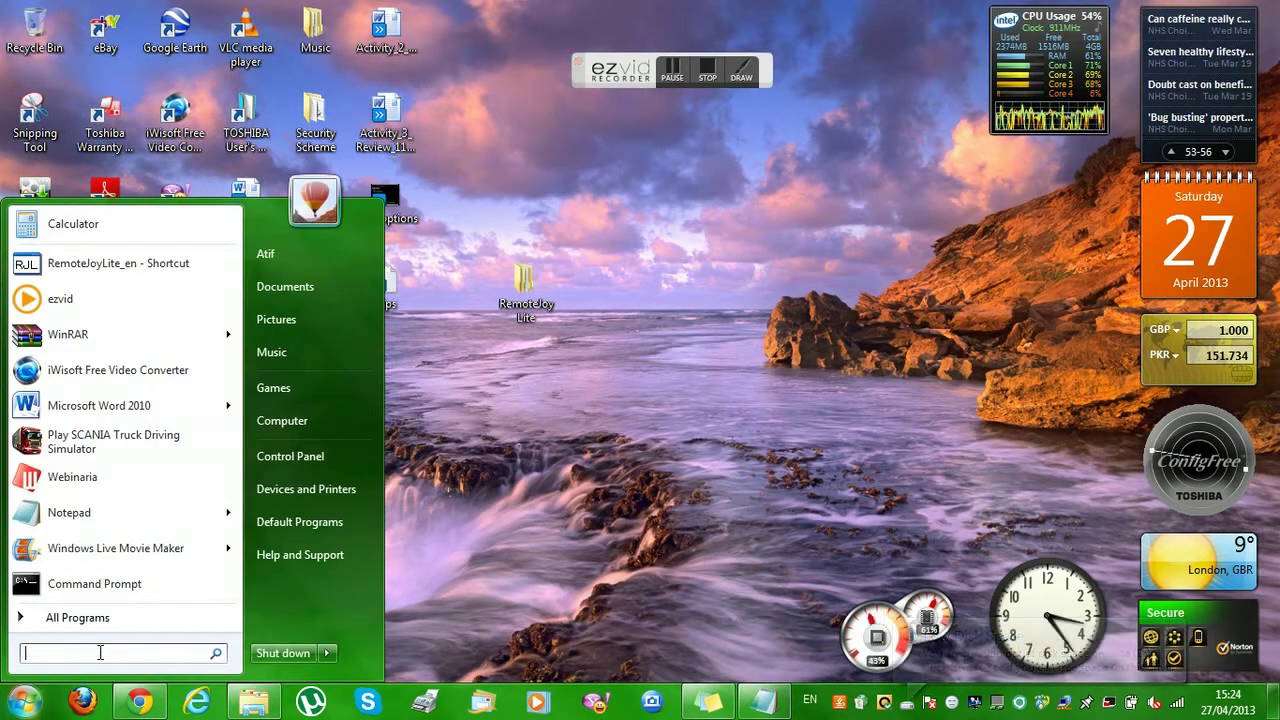
type("device manage")
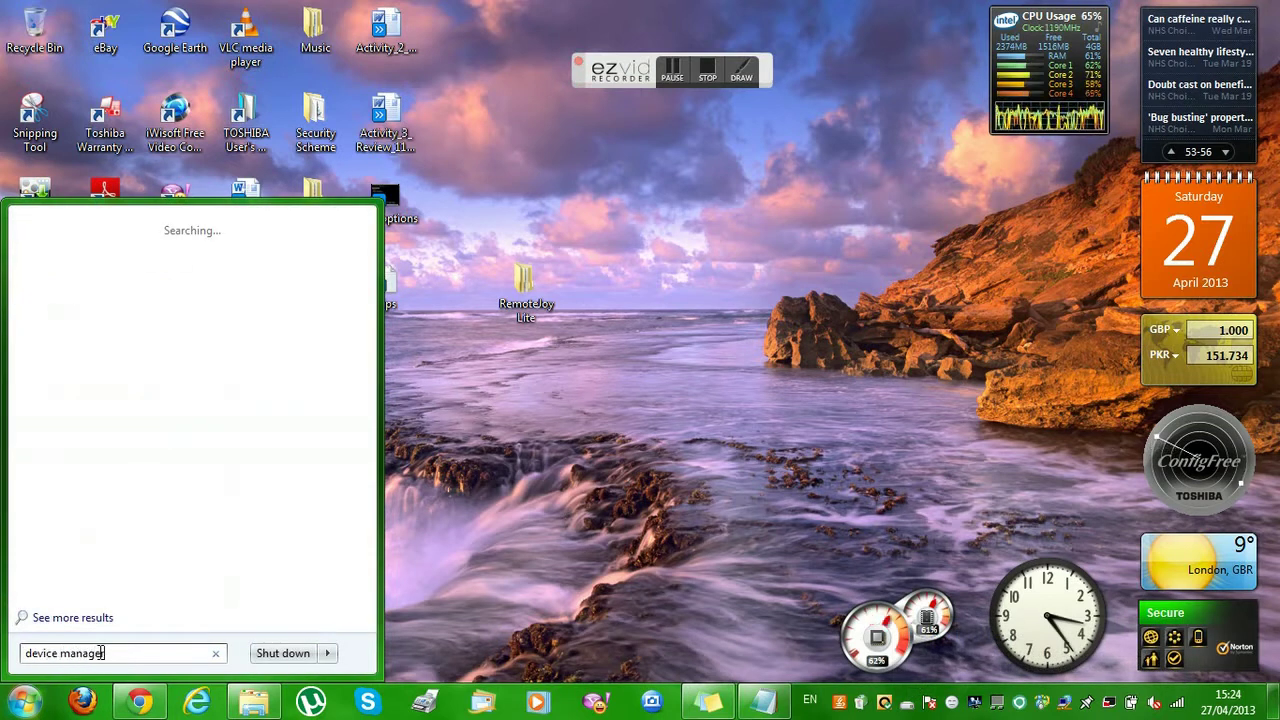
type("r")
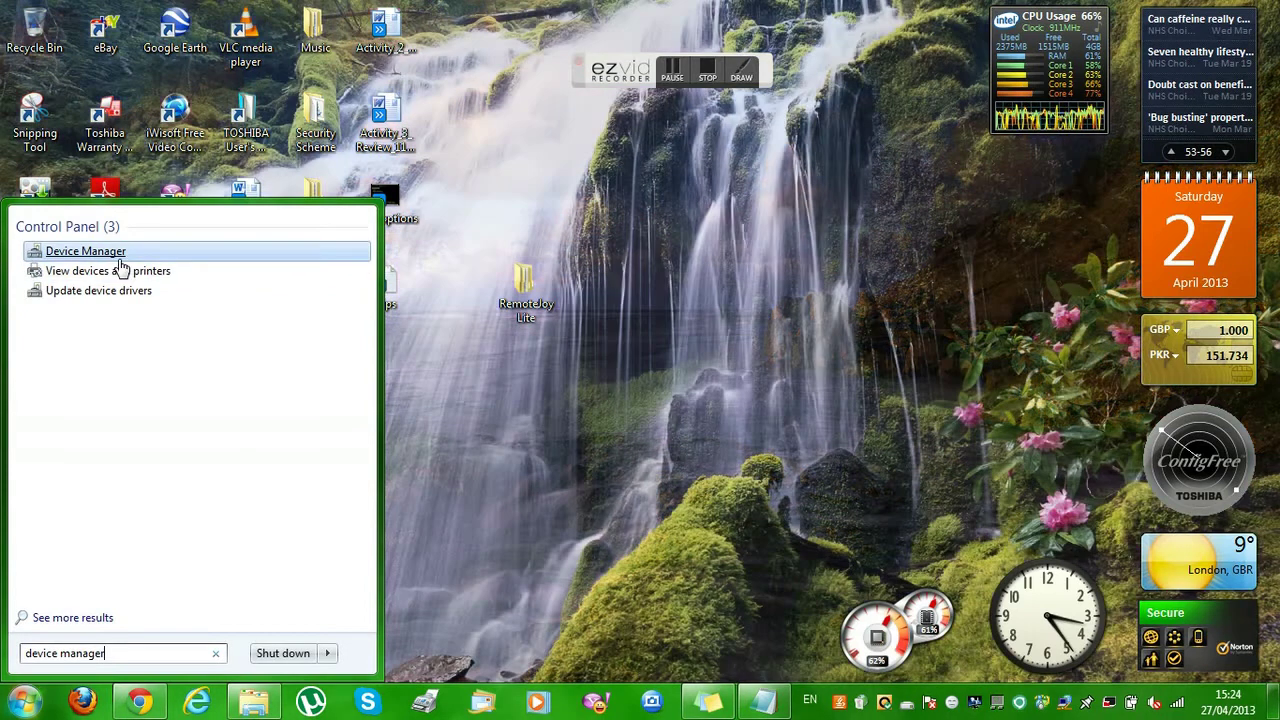
key("Escape")
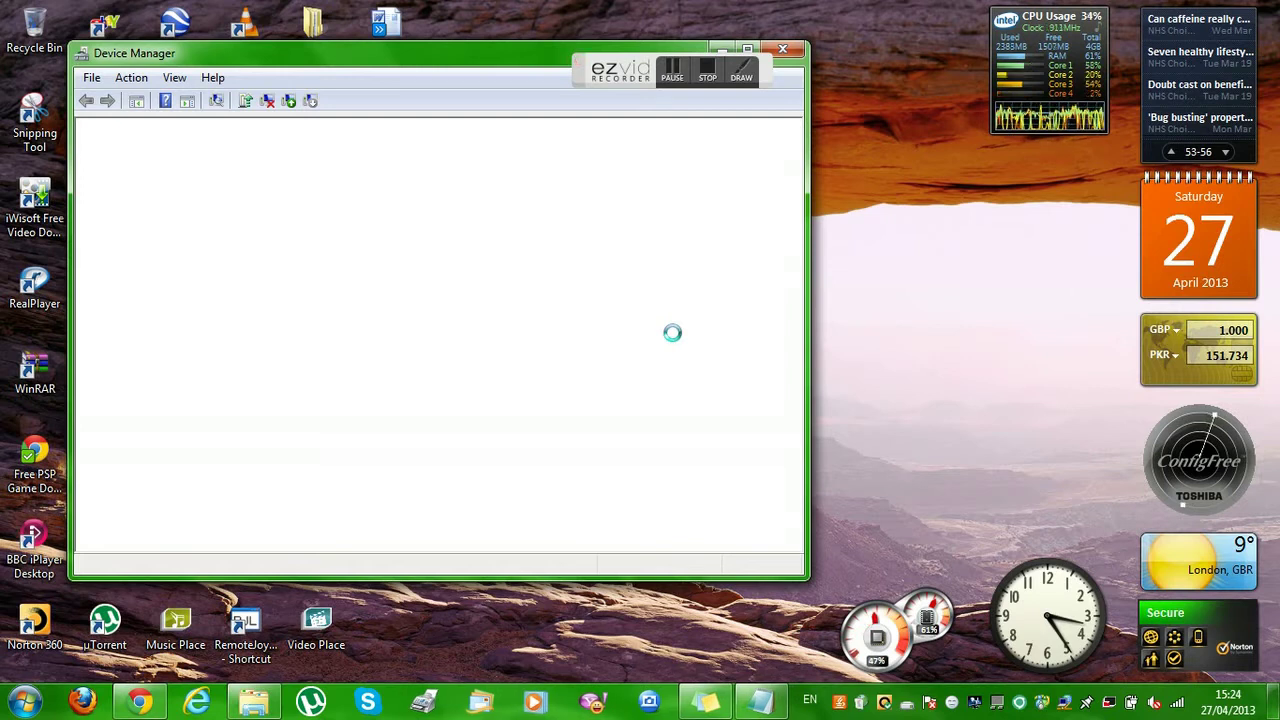
Step: Bring Device Manager forward and expand Network adapters and Sound, video and game controllers
left_click_drag(648, 67, 678, 47)
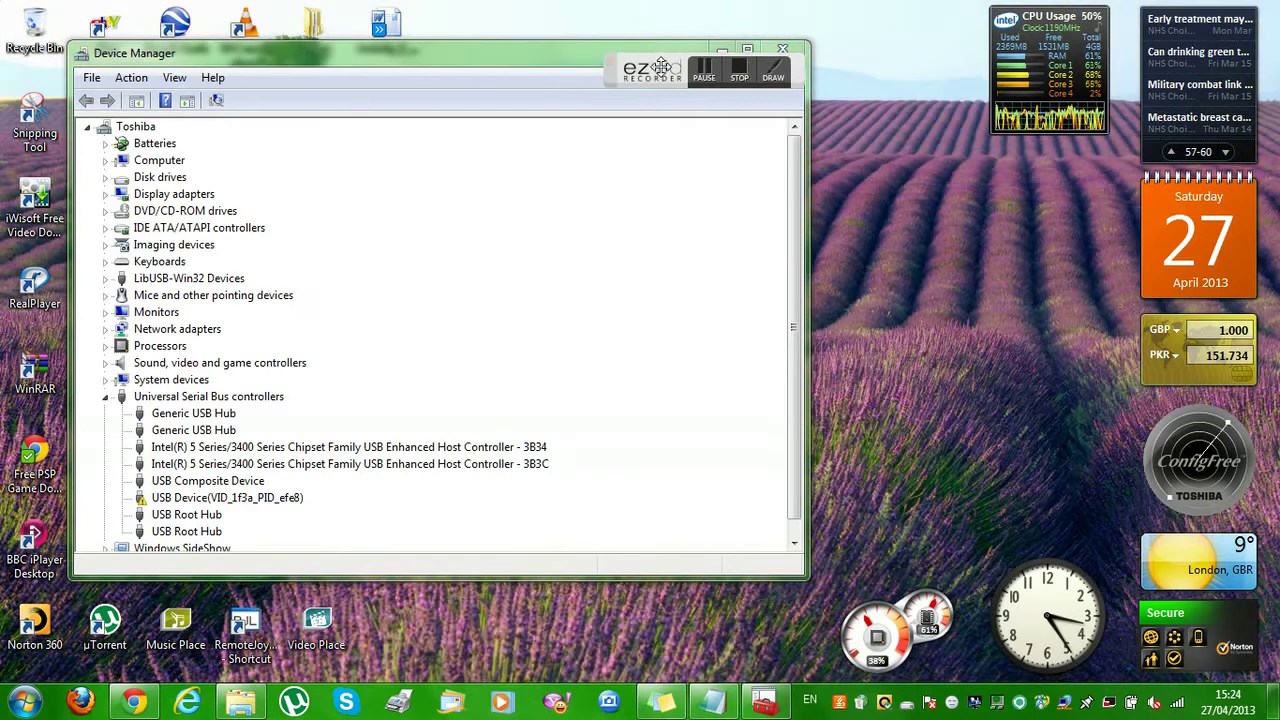
left_click(652, 98)
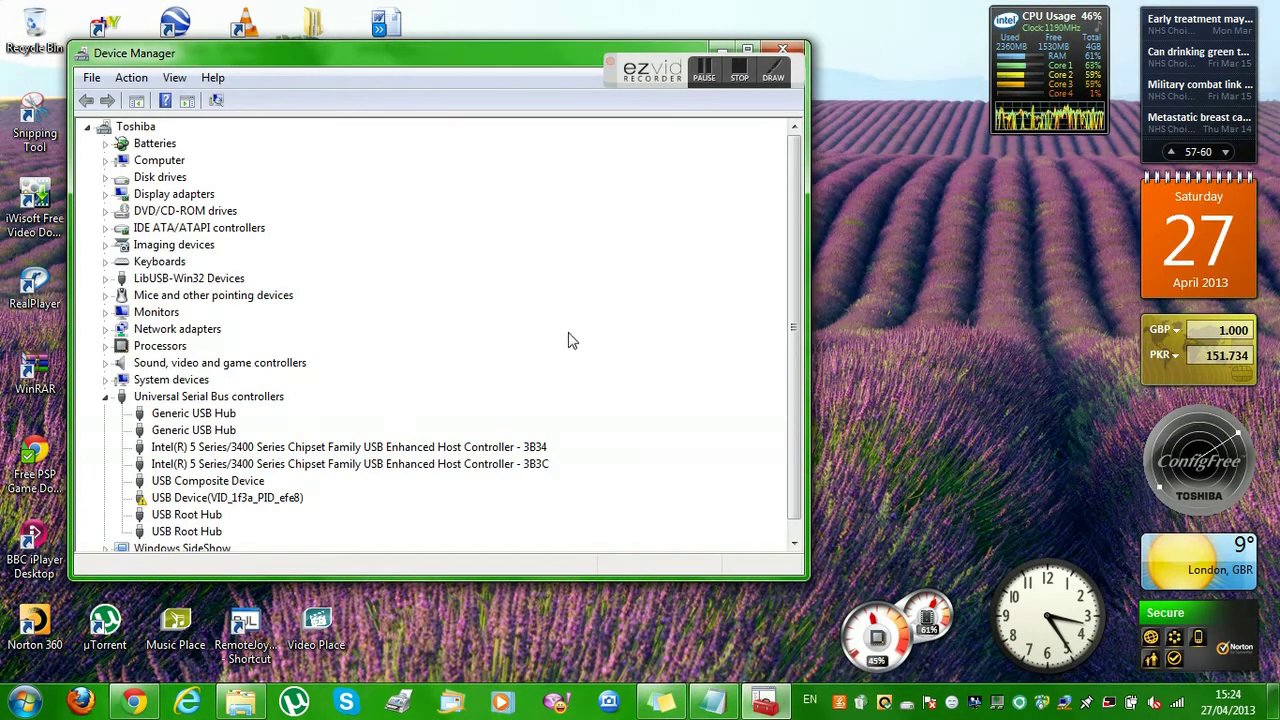
left_click(788, 319)
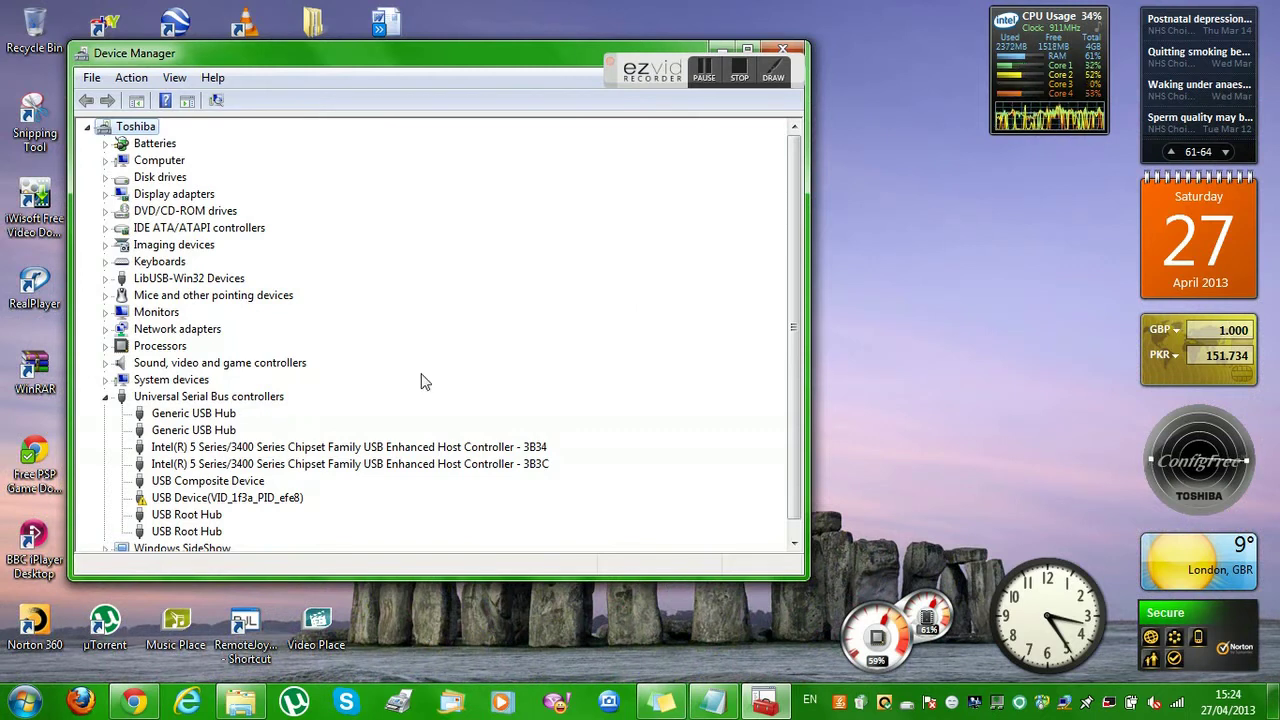
left_click(163, 263)
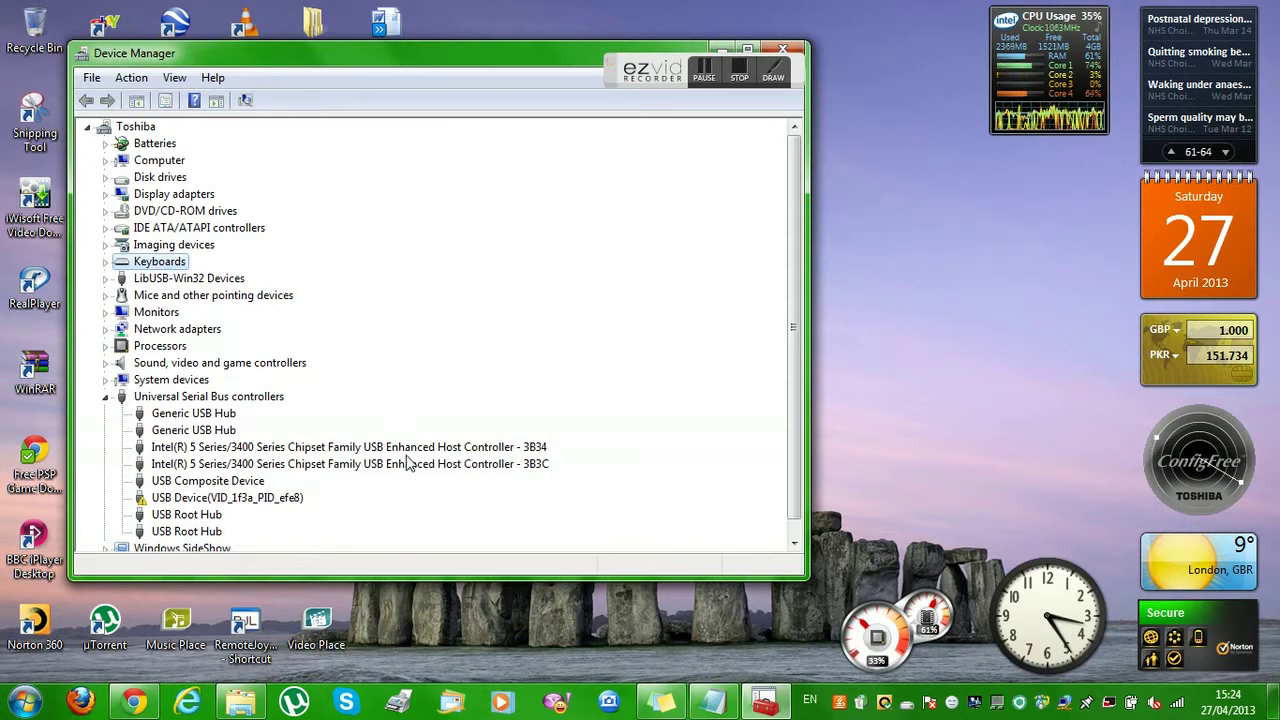
double_click(176, 331)
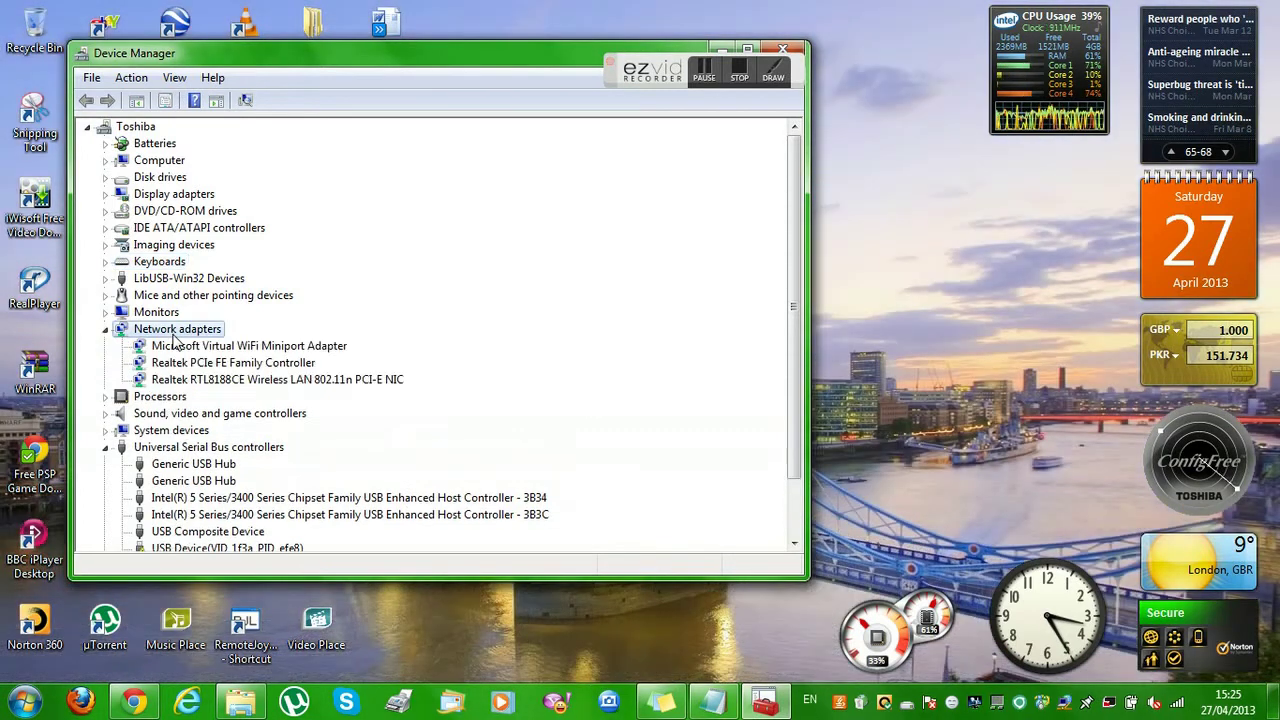
left_click(162, 400)
double_click(165, 413)
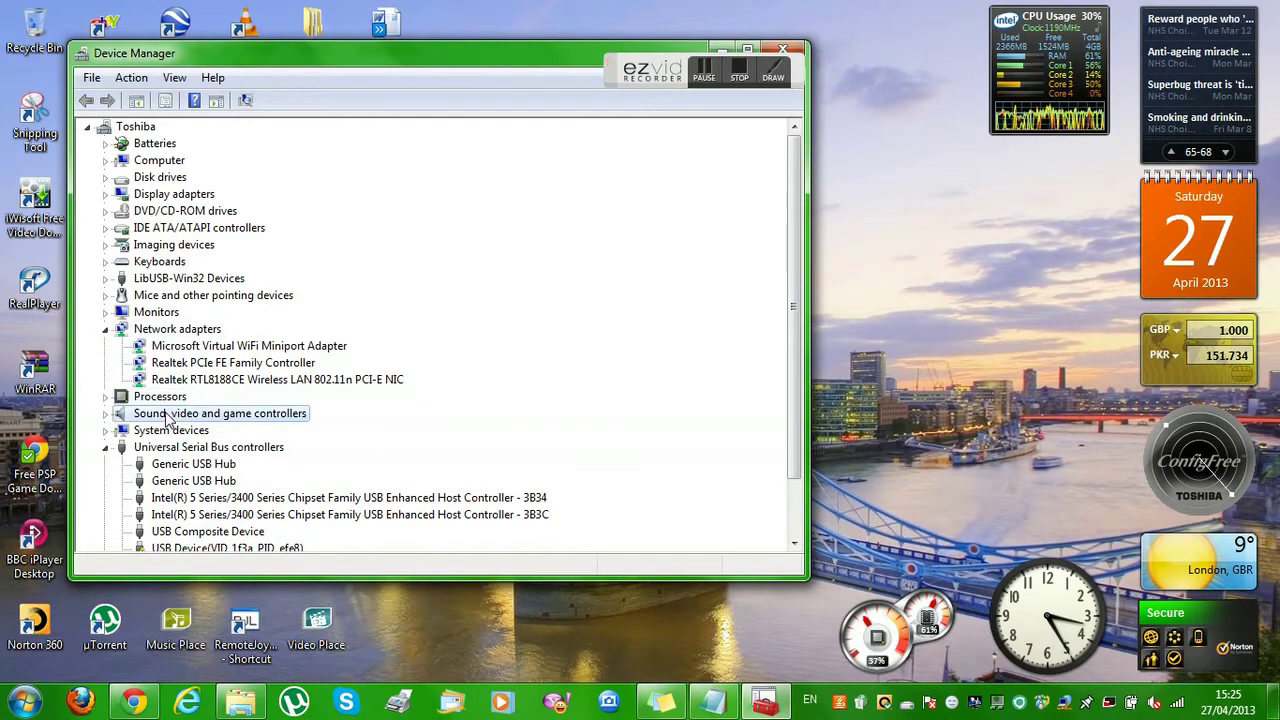
Step: Expand Processors, Monitors, Mice and LibUSB-Win32 Devices, then select the PSP
double_click(162, 398)
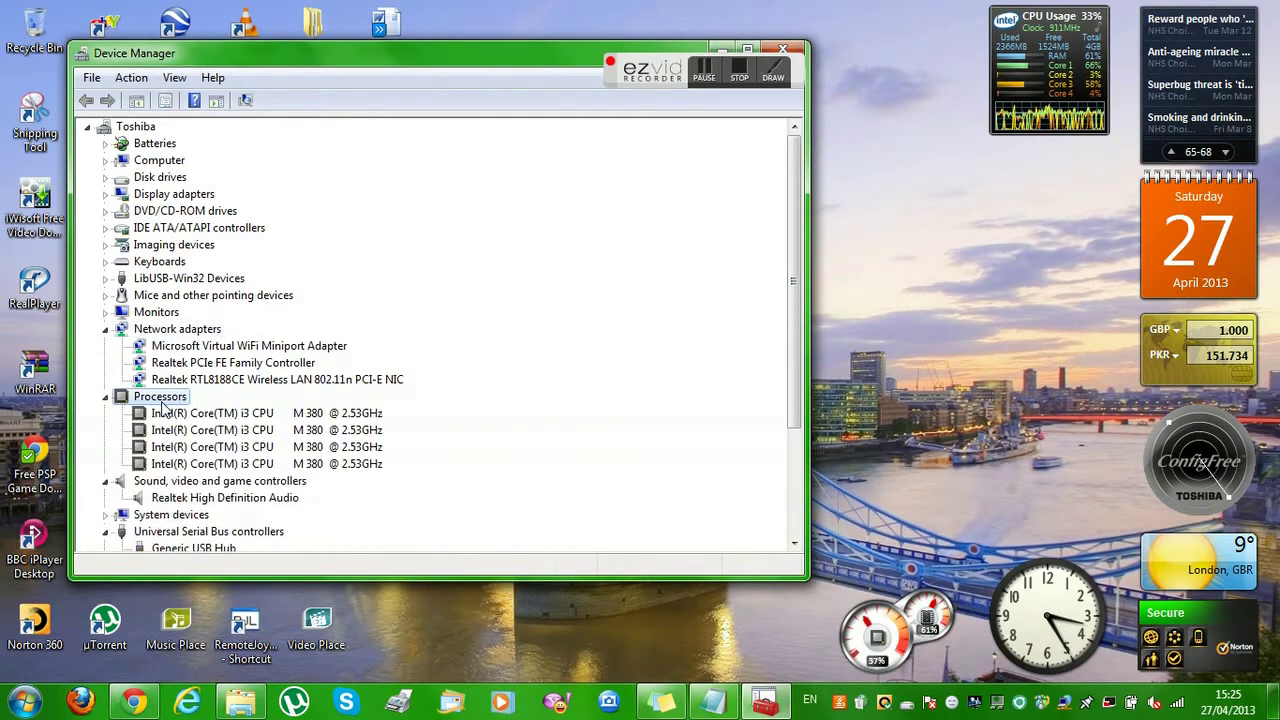
double_click(162, 312)
double_click(165, 298)
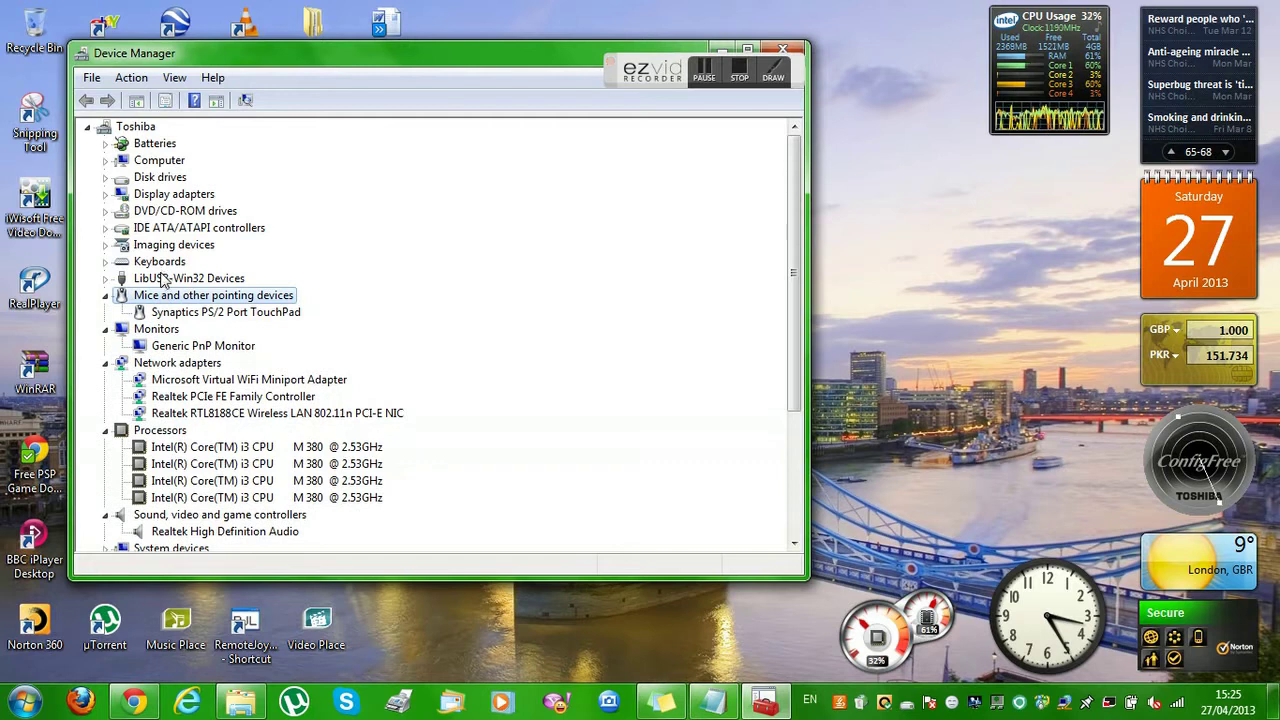
double_click(165, 278)
left_click(158, 296)
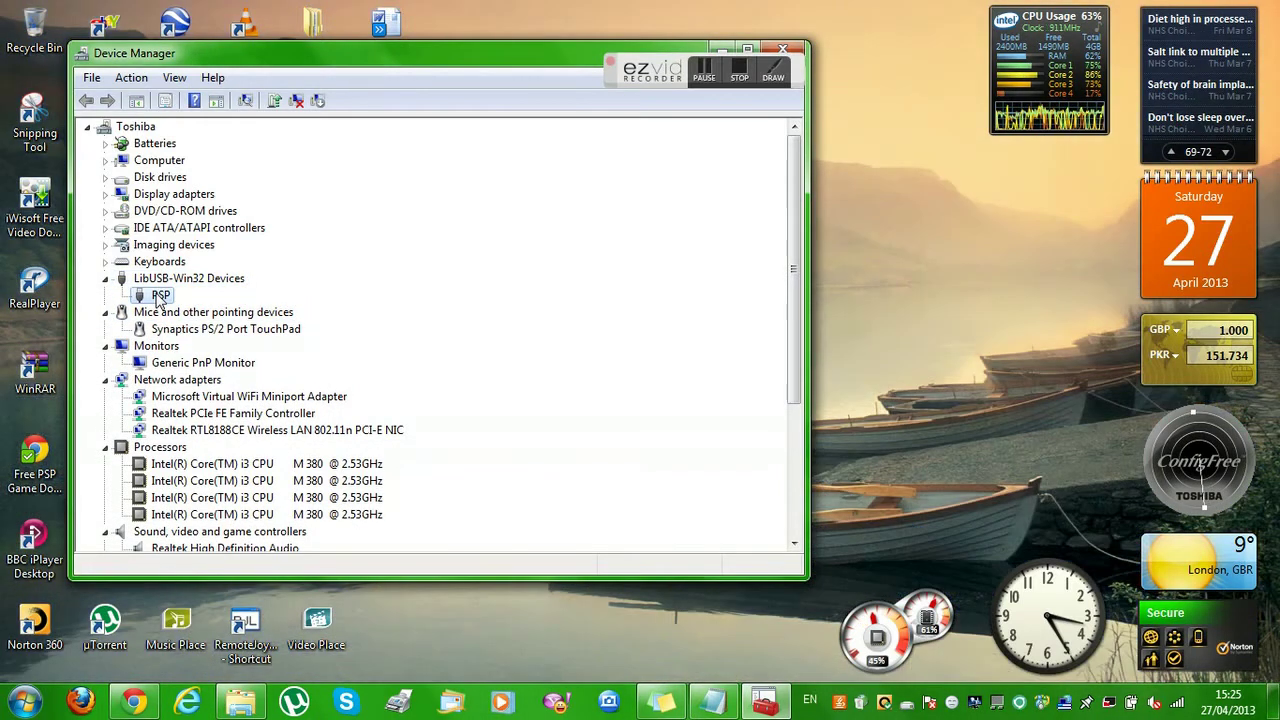
Step: Point the PSP's driver update at the RemoteJoy Lite\drivers\usb_driver_x64 folder
right_click(157, 302)
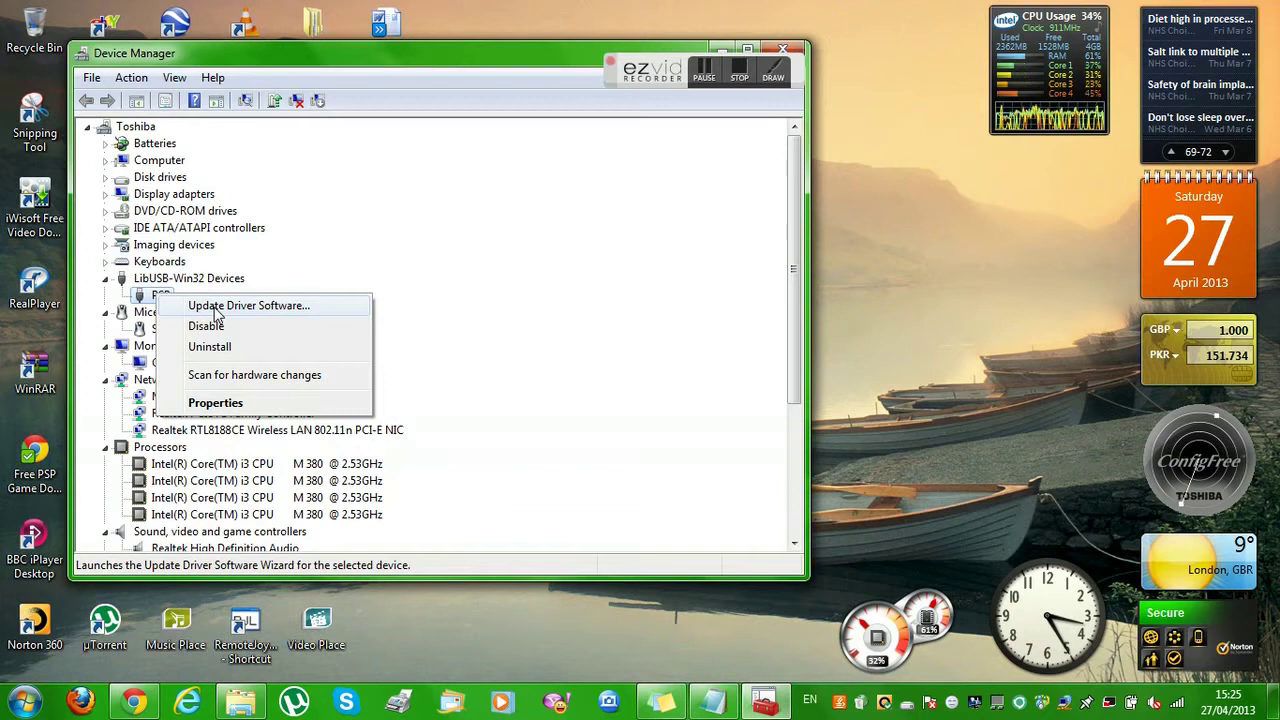
left_click(215, 315)
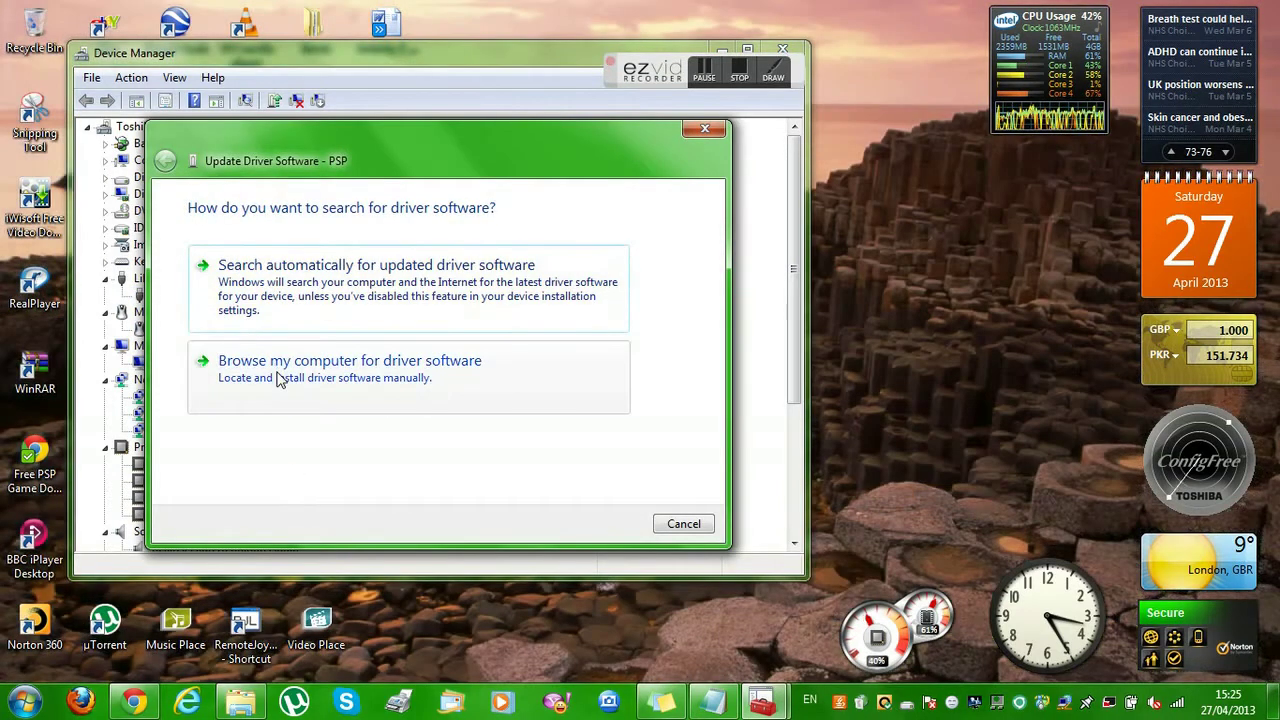
left_click(280, 376)
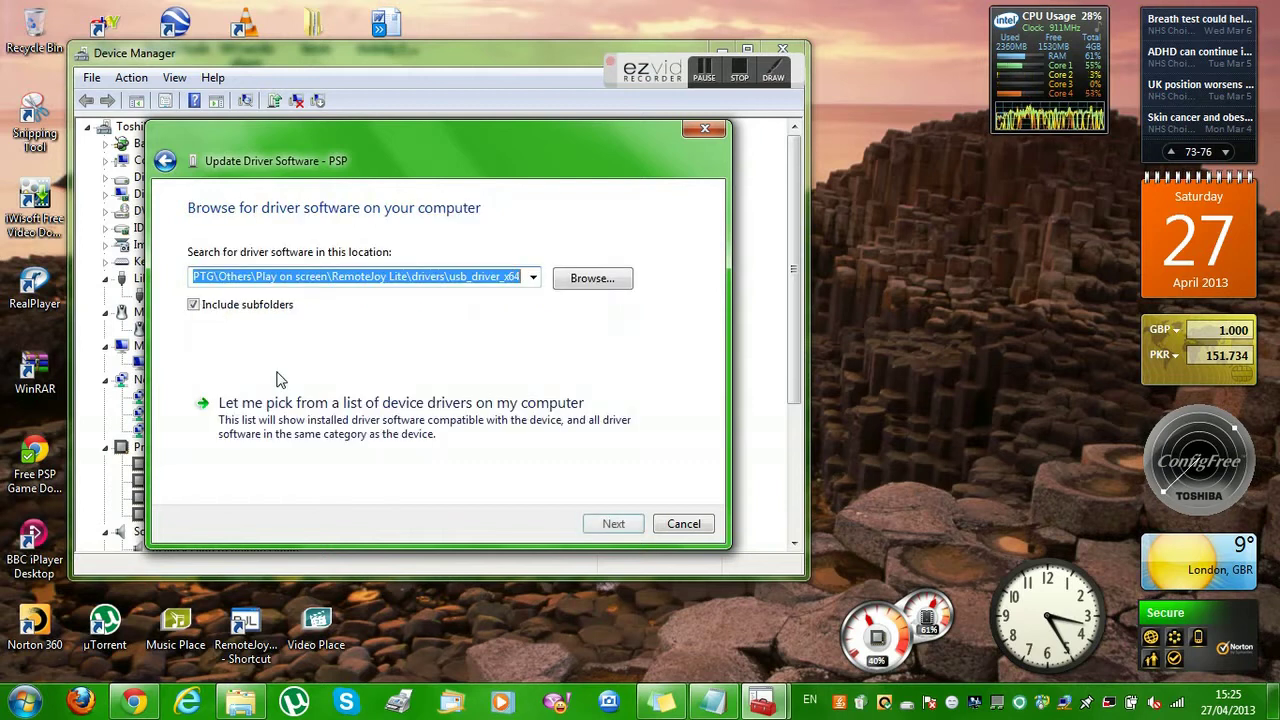
left_click(569, 283)
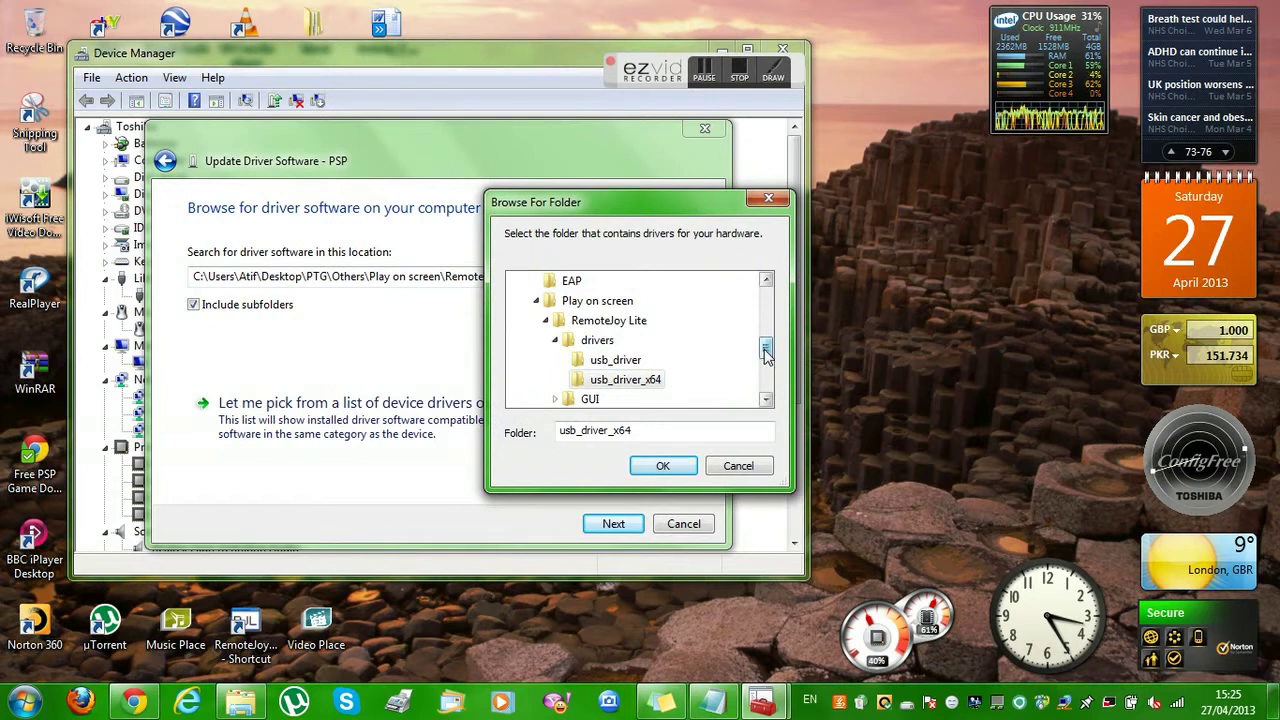
left_click(640, 321)
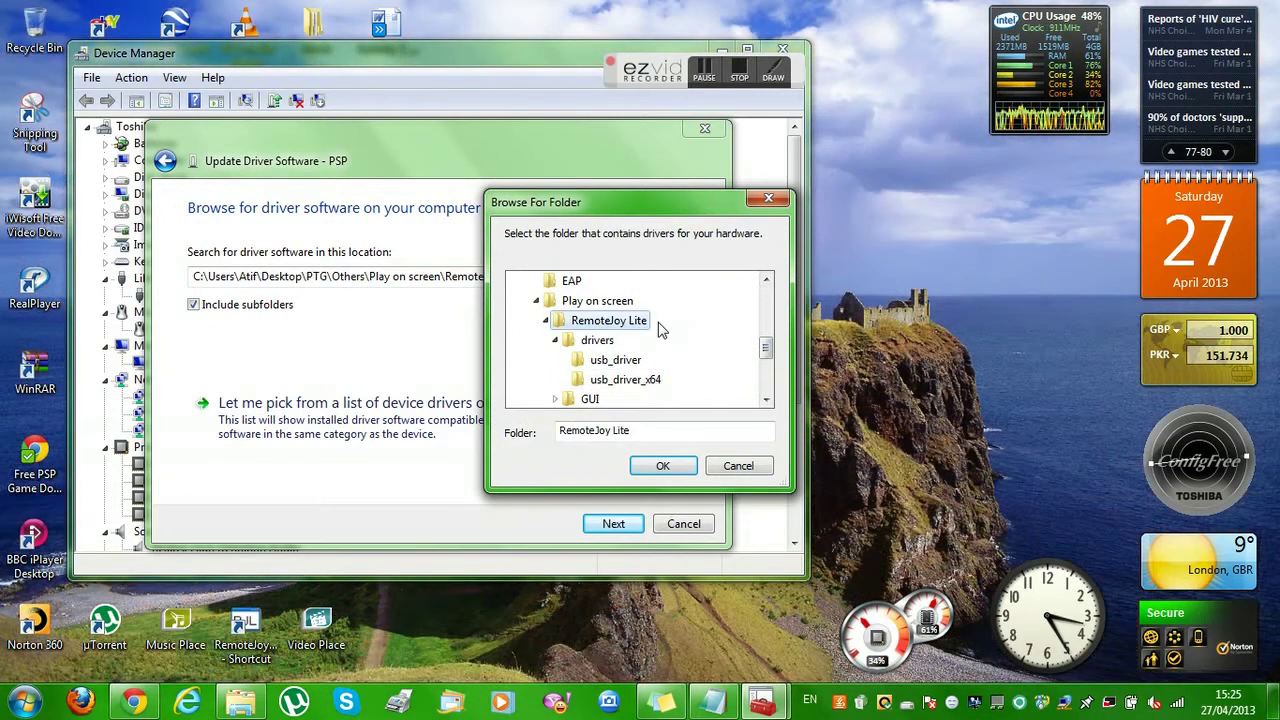
left_click(600, 343)
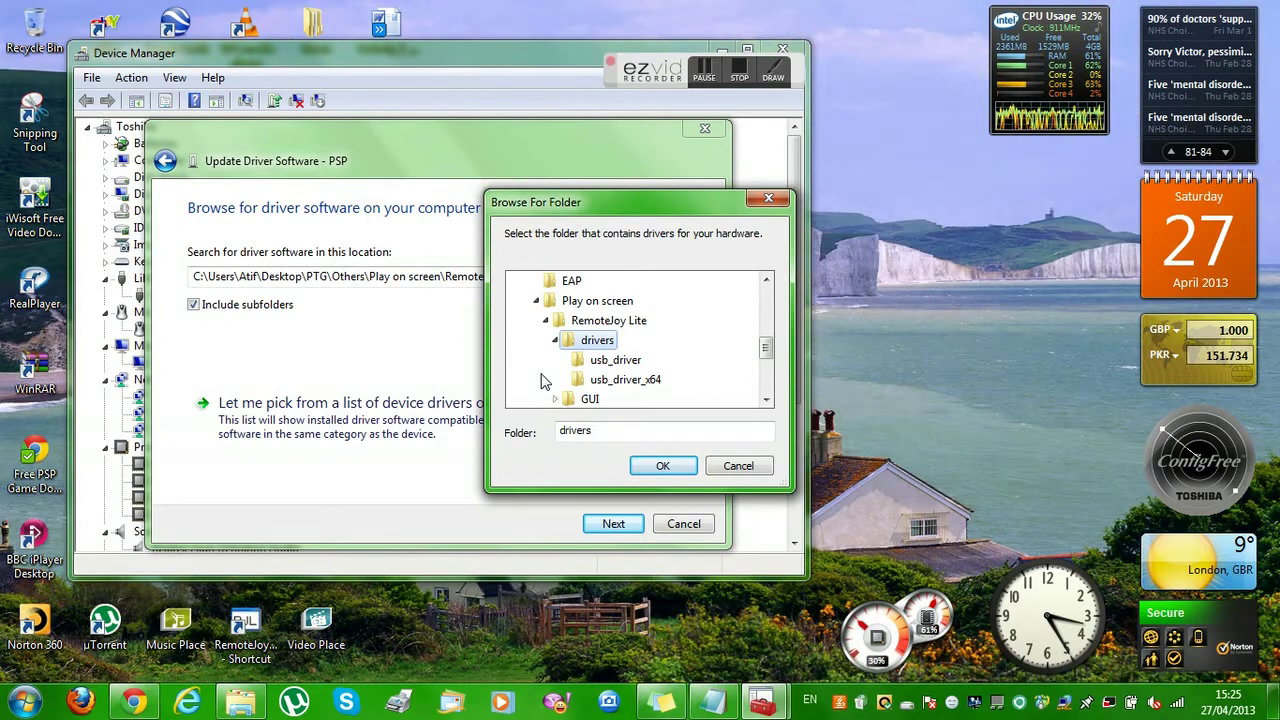
left_click(605, 380)
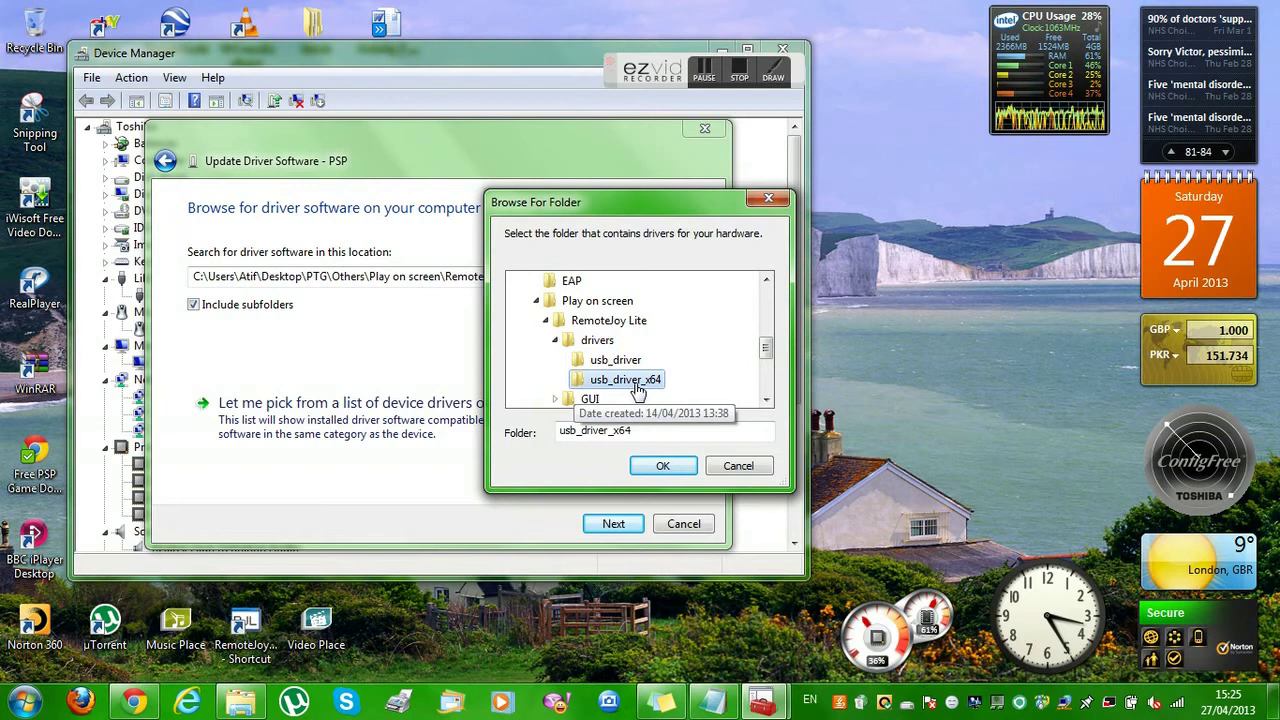
left_click(650, 463)
Step: Search that folder, dismiss the best-driver-already-installed message, and move Device Manager lower
left_click(612, 524)
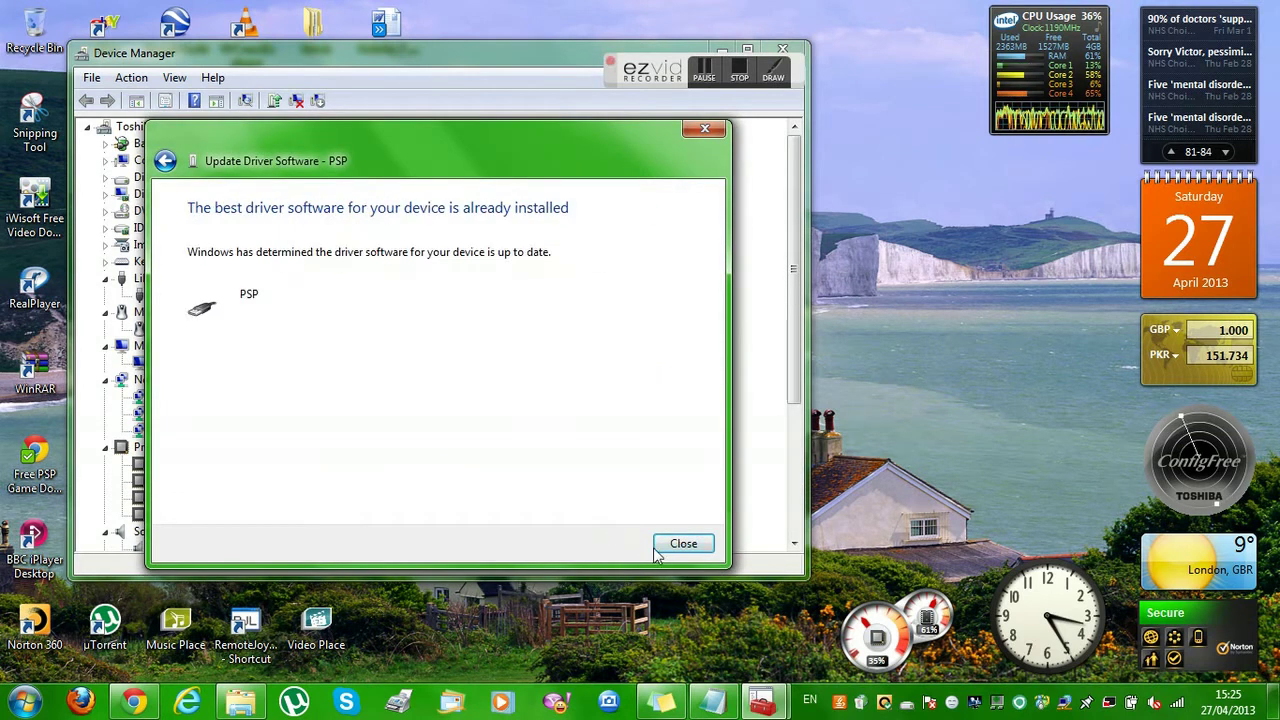
left_click(677, 546)
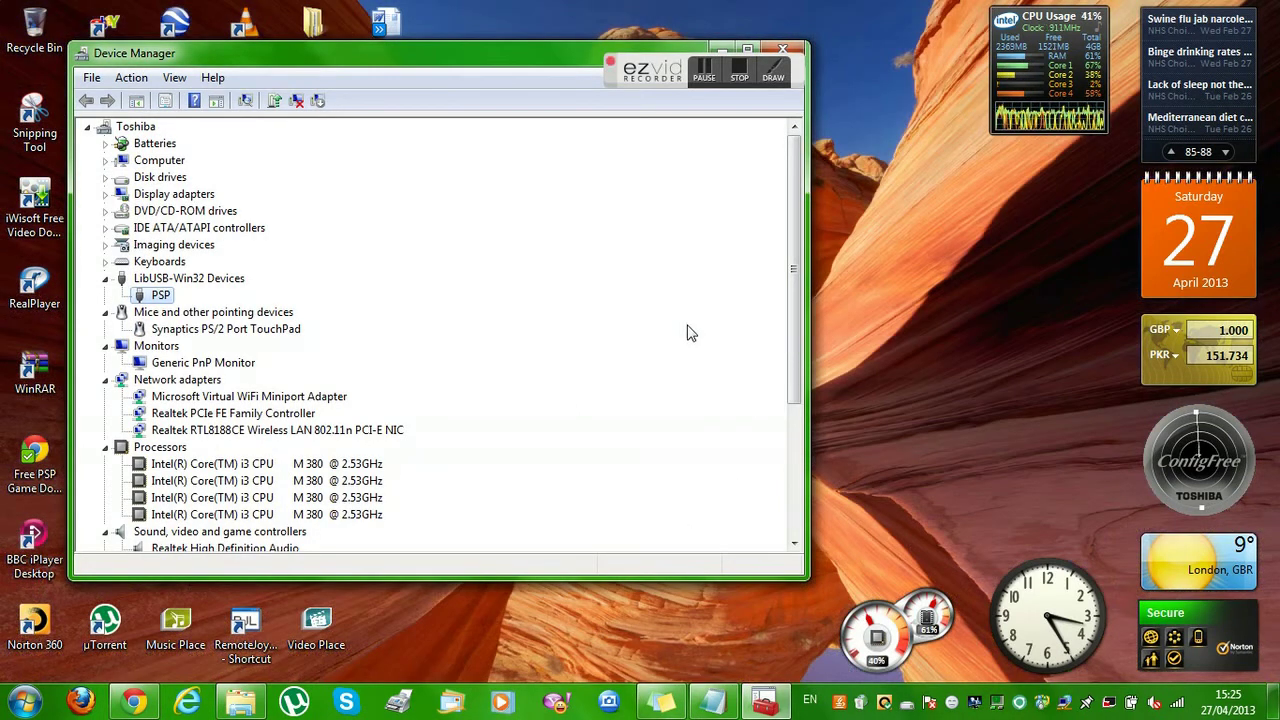
left_click_drag(502, 76, 497, 241)
Step: Close Device Manager, then launch and close RemoteJoyLite from its desktop shortcut twice
left_click(774, 217)
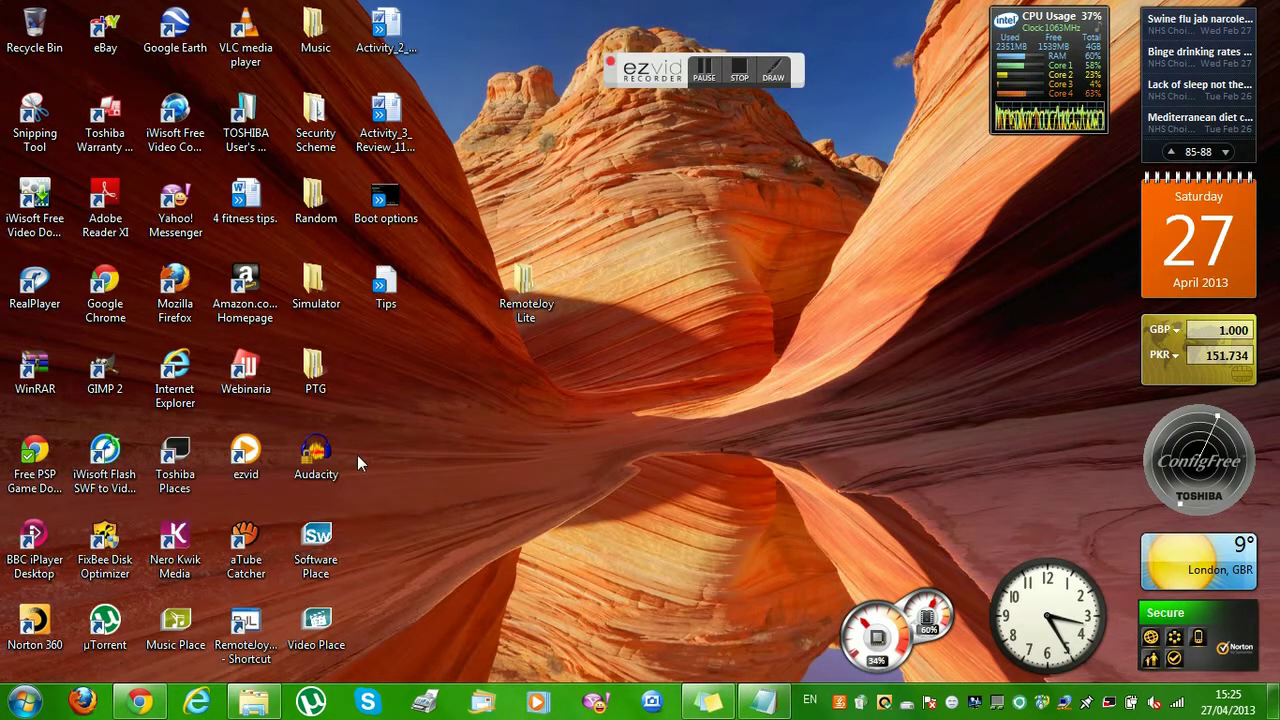
double_click(262, 624)
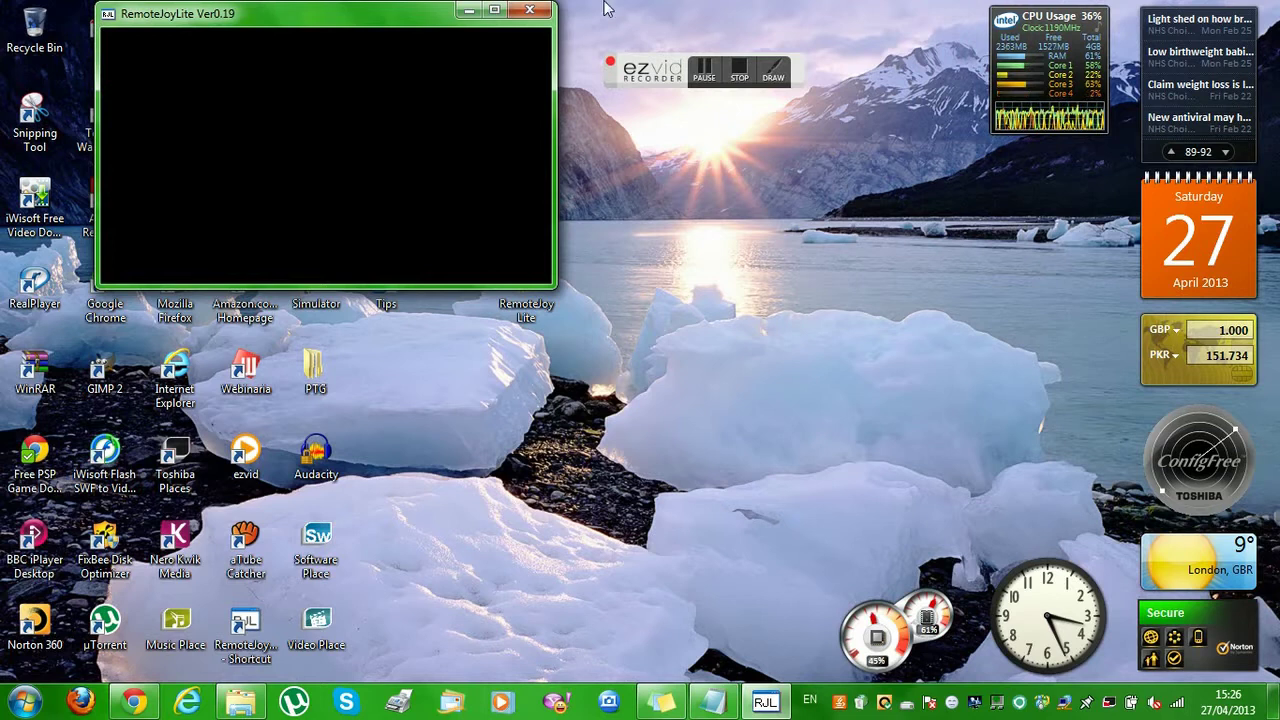
left_click(529, 10)
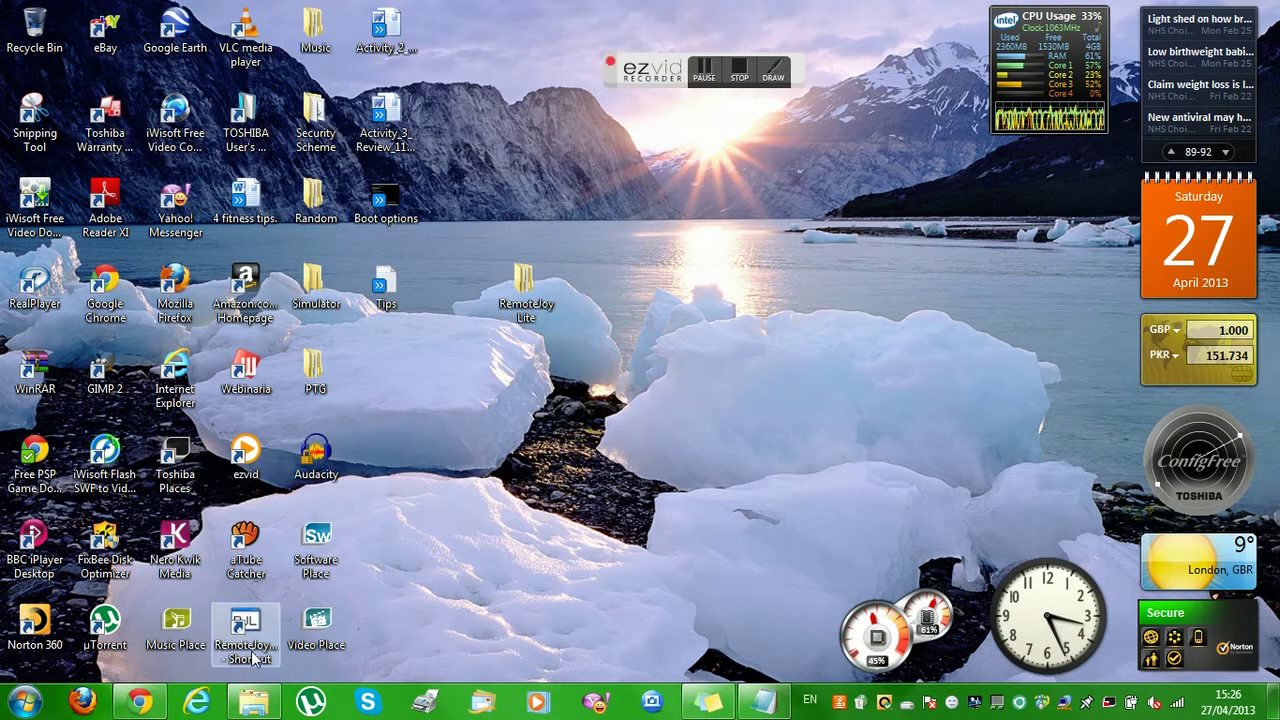
double_click(253, 657)
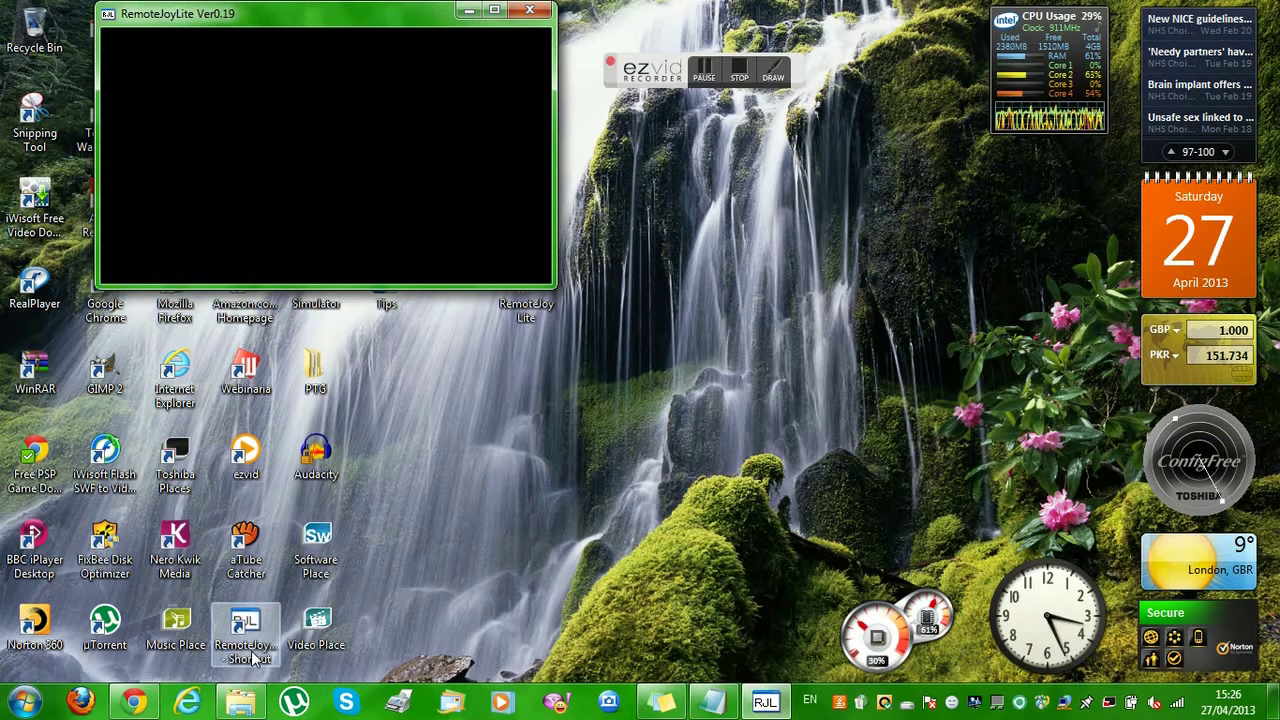
left_click(520, 25)
Step: Relaunch and close RemoteJoyLite two more times
double_click(250, 630)
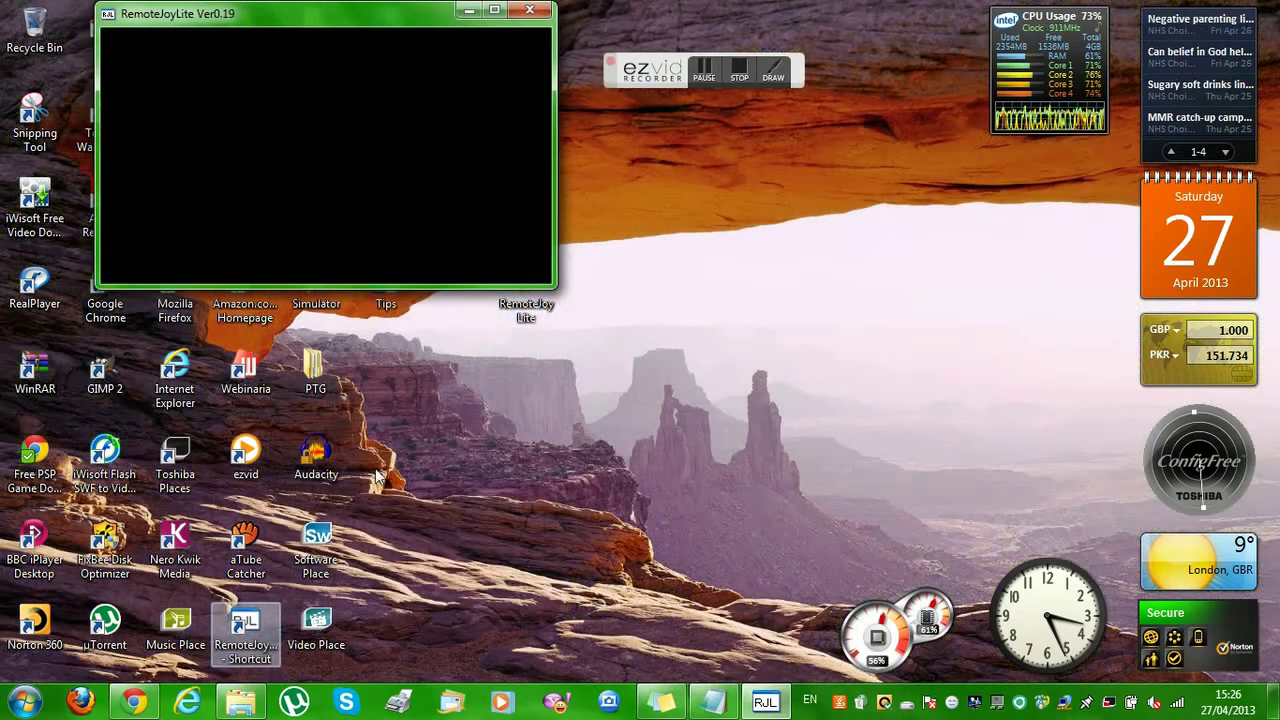
left_click(530, 9)
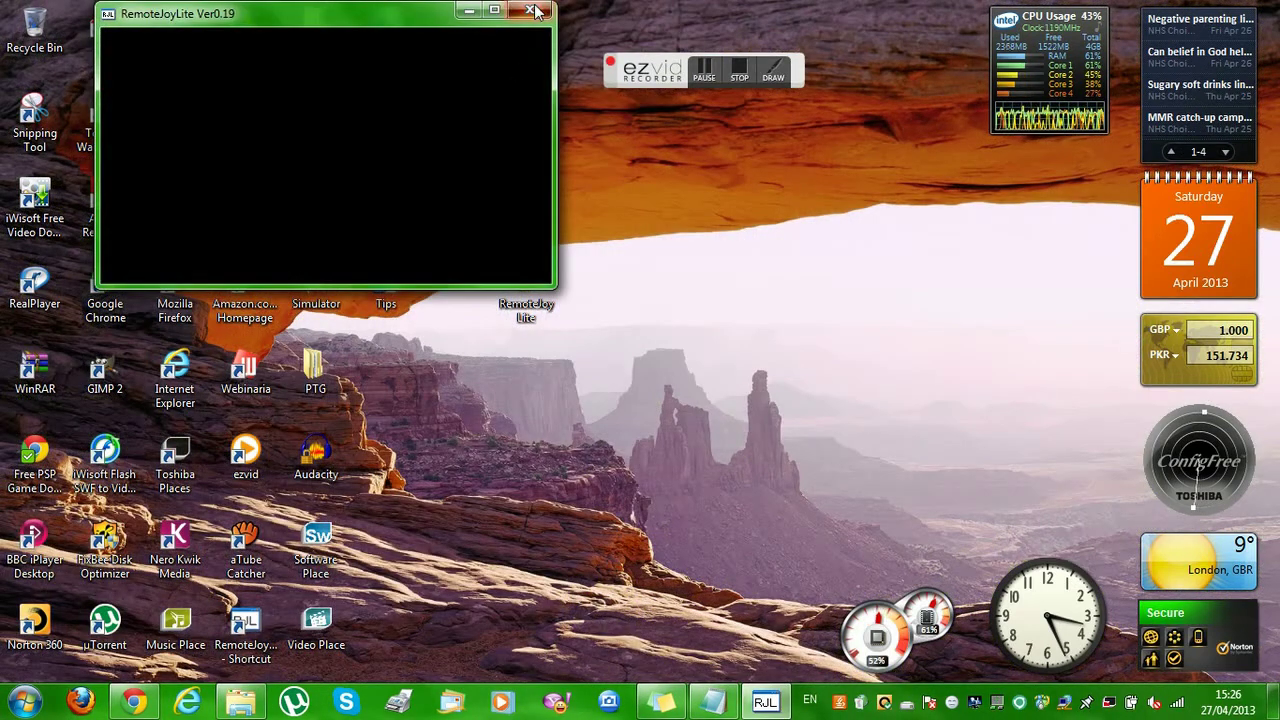
double_click(245, 628)
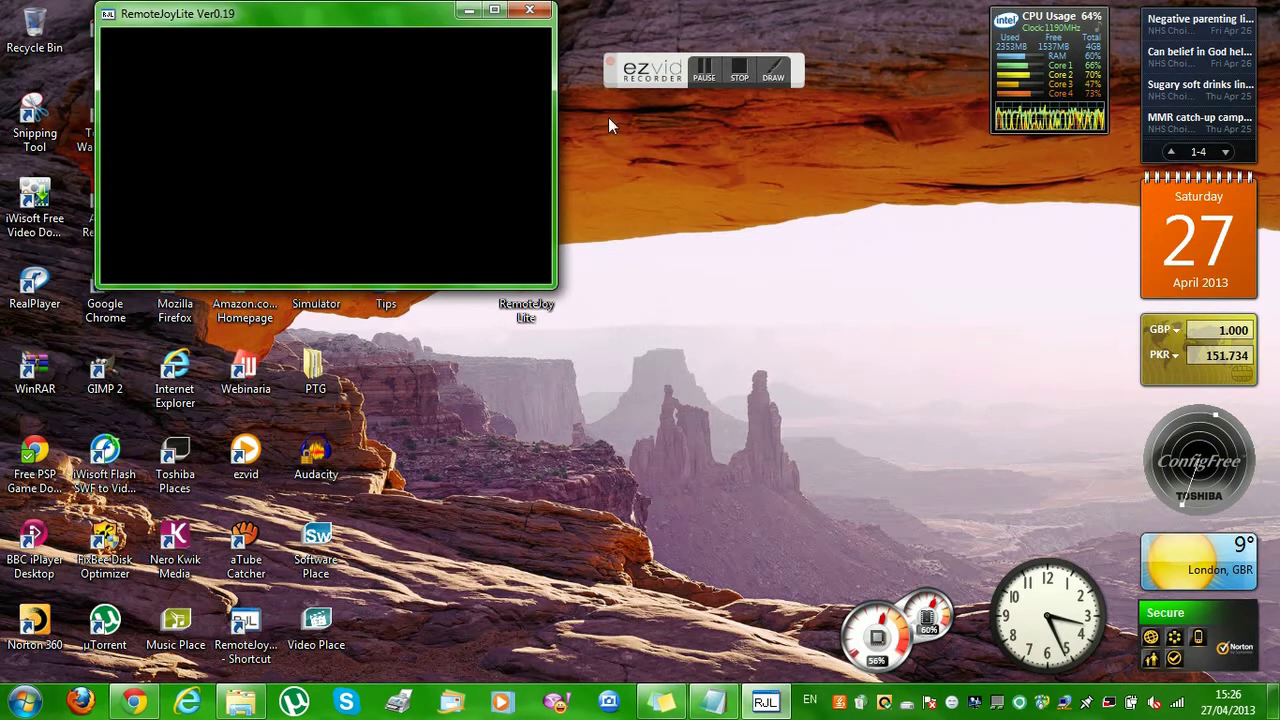
left_click(520, 8)
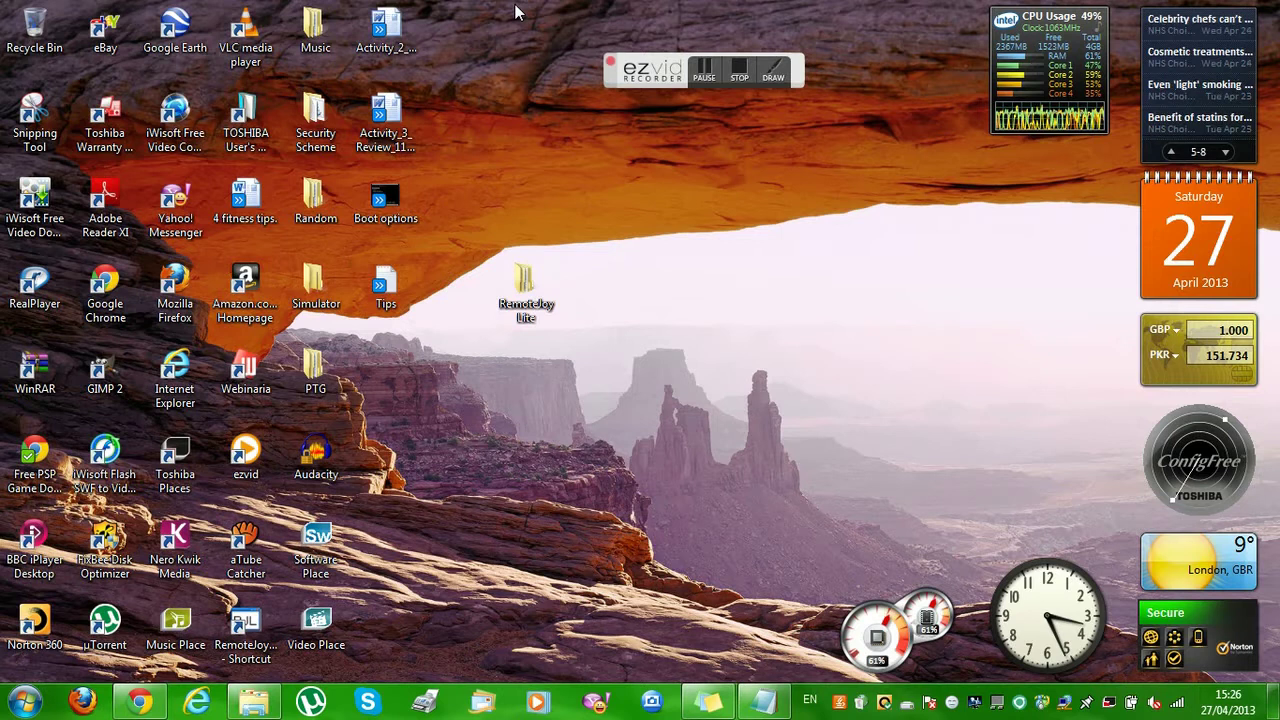